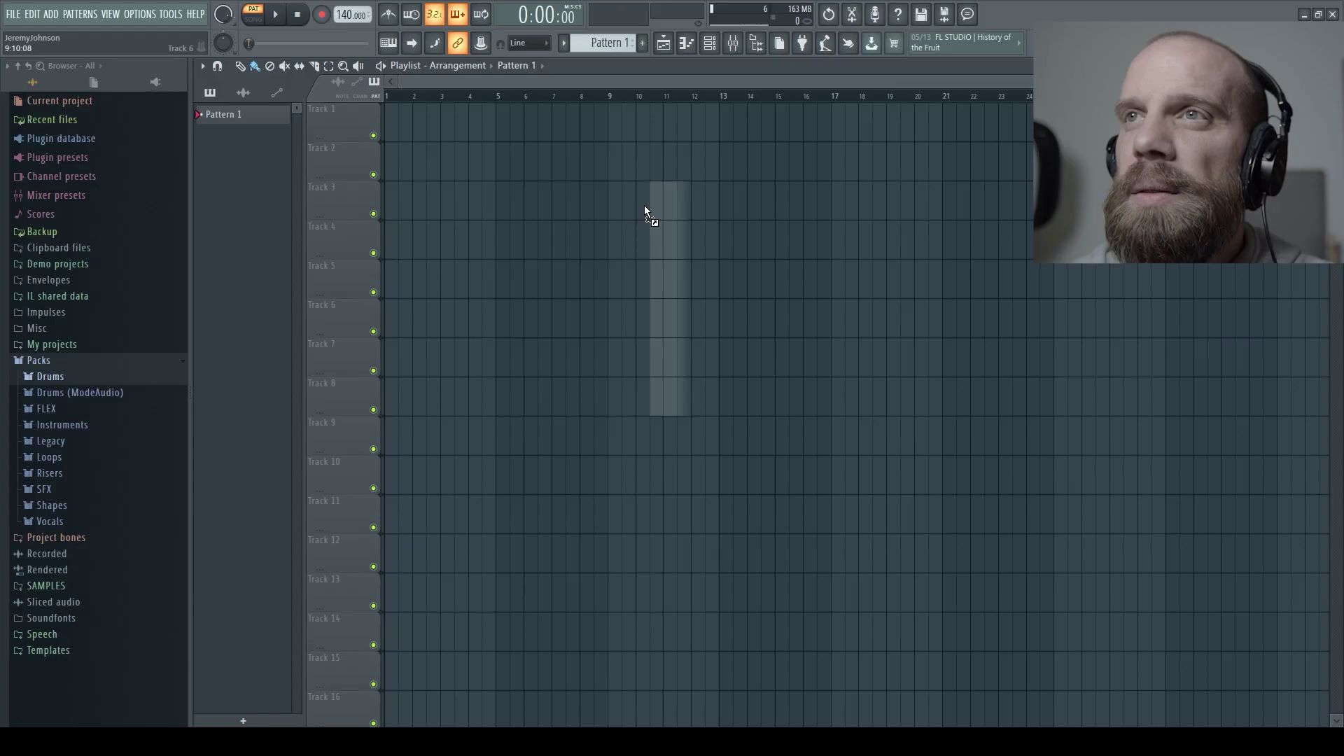
Place the six song stems on playlist tracks 1–6 and select the VOX channel
drag(645, 210, 402, 123)
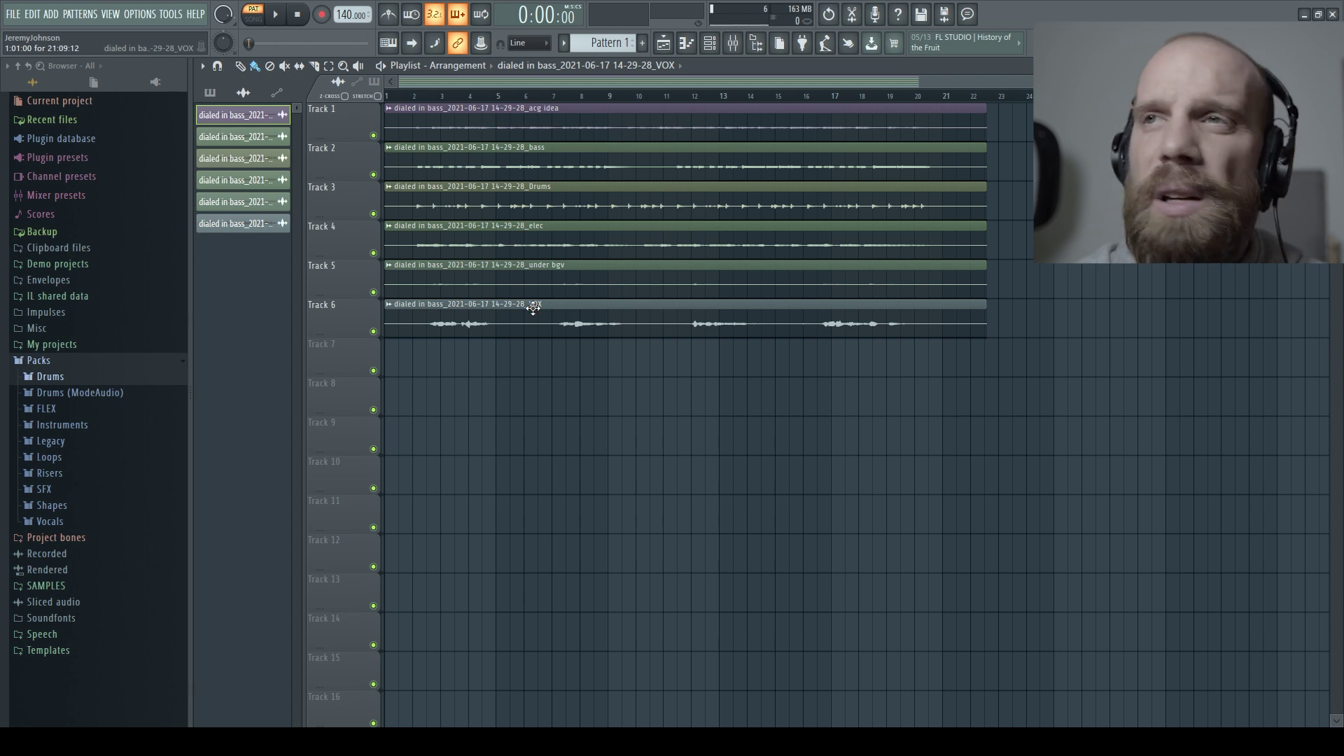
click(533, 307)
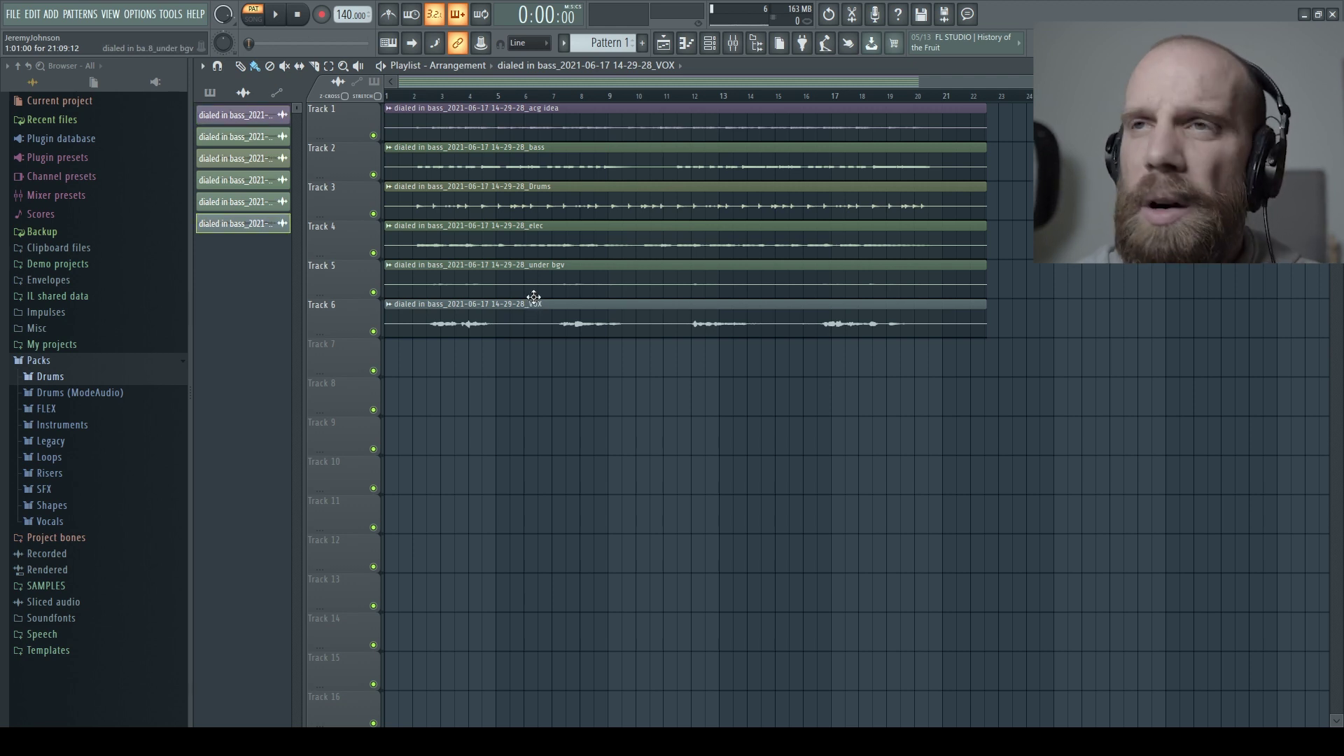
key(F6)
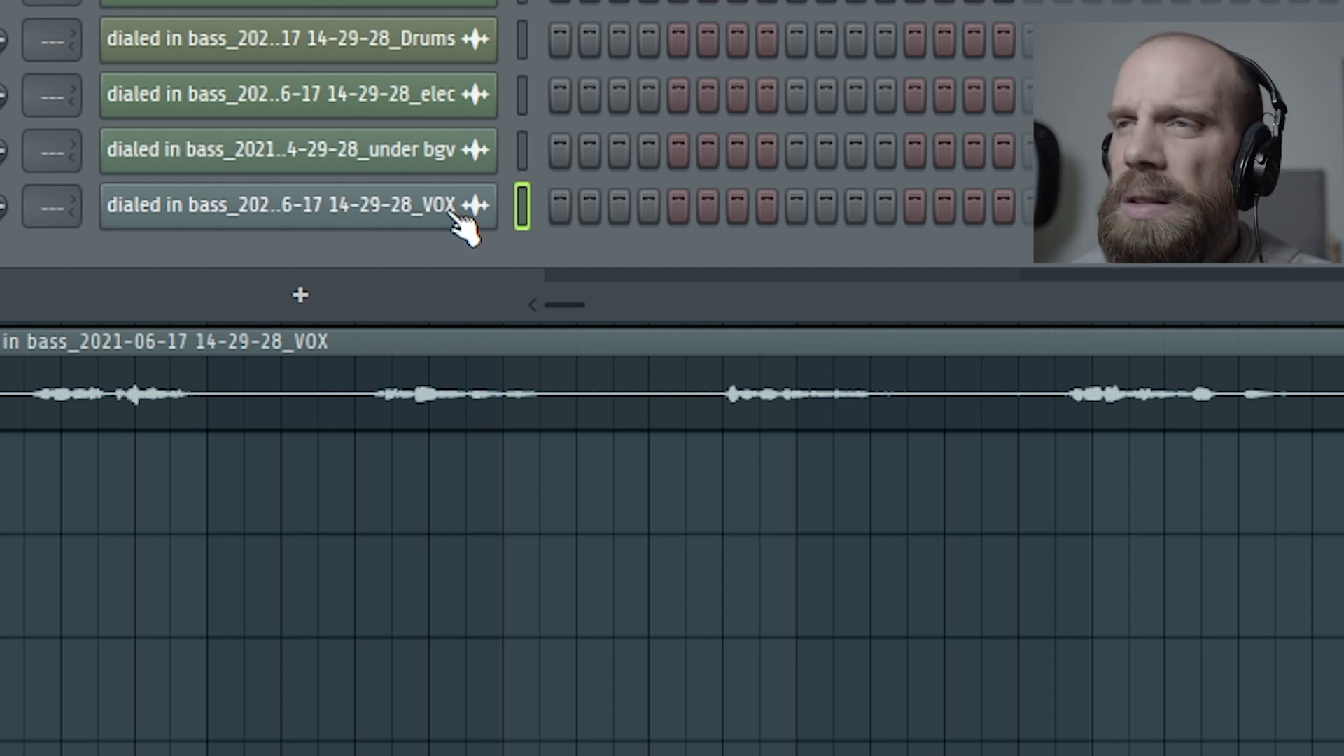
Route the five non-vocal channels, acg idea through under bgv, to mixer inserts 7–11
key(F9)
drag(750, 528, 350, 482)
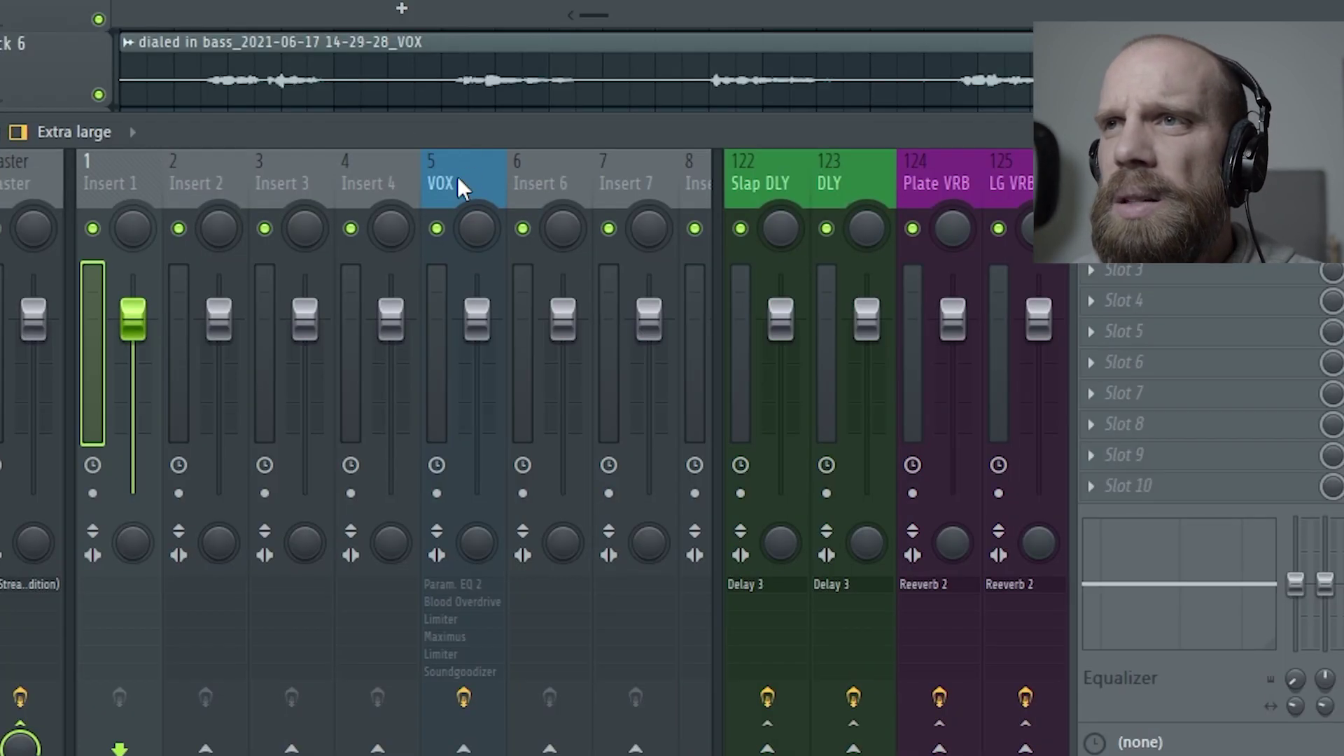
click(455, 176)
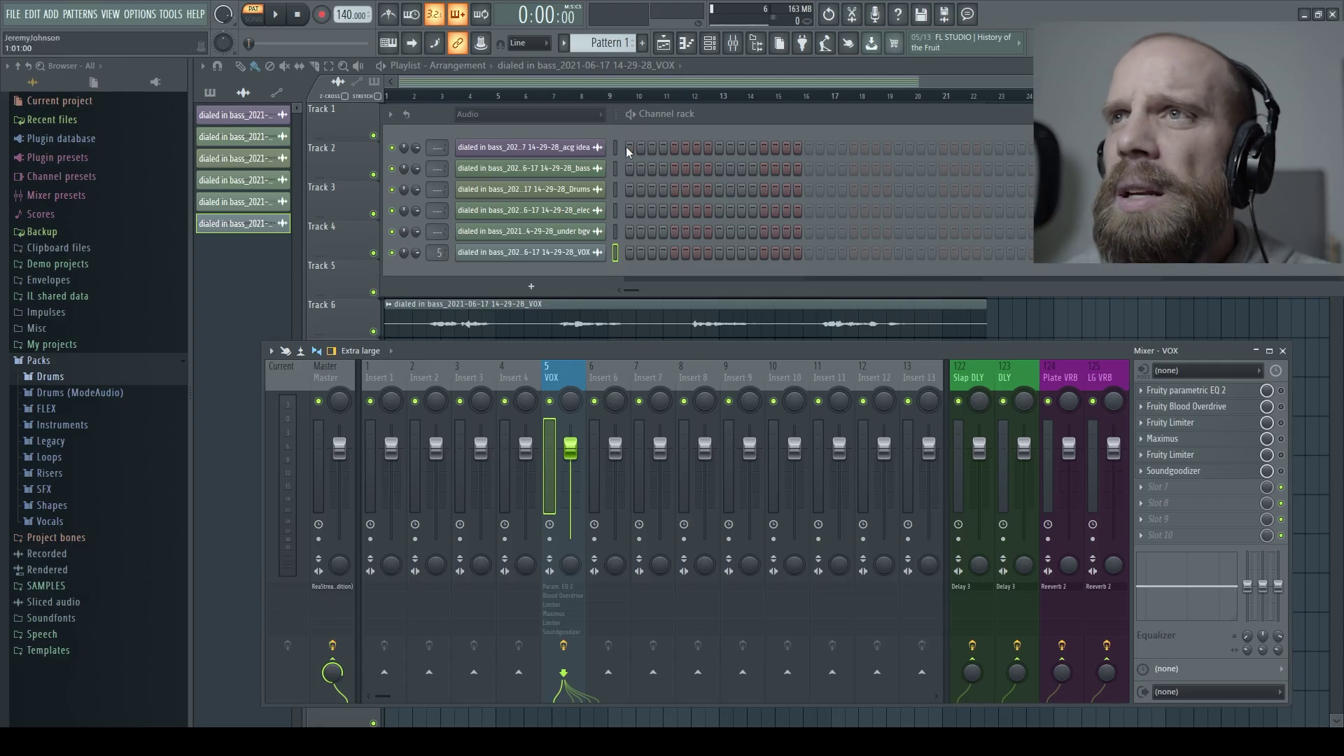
click(616, 148)
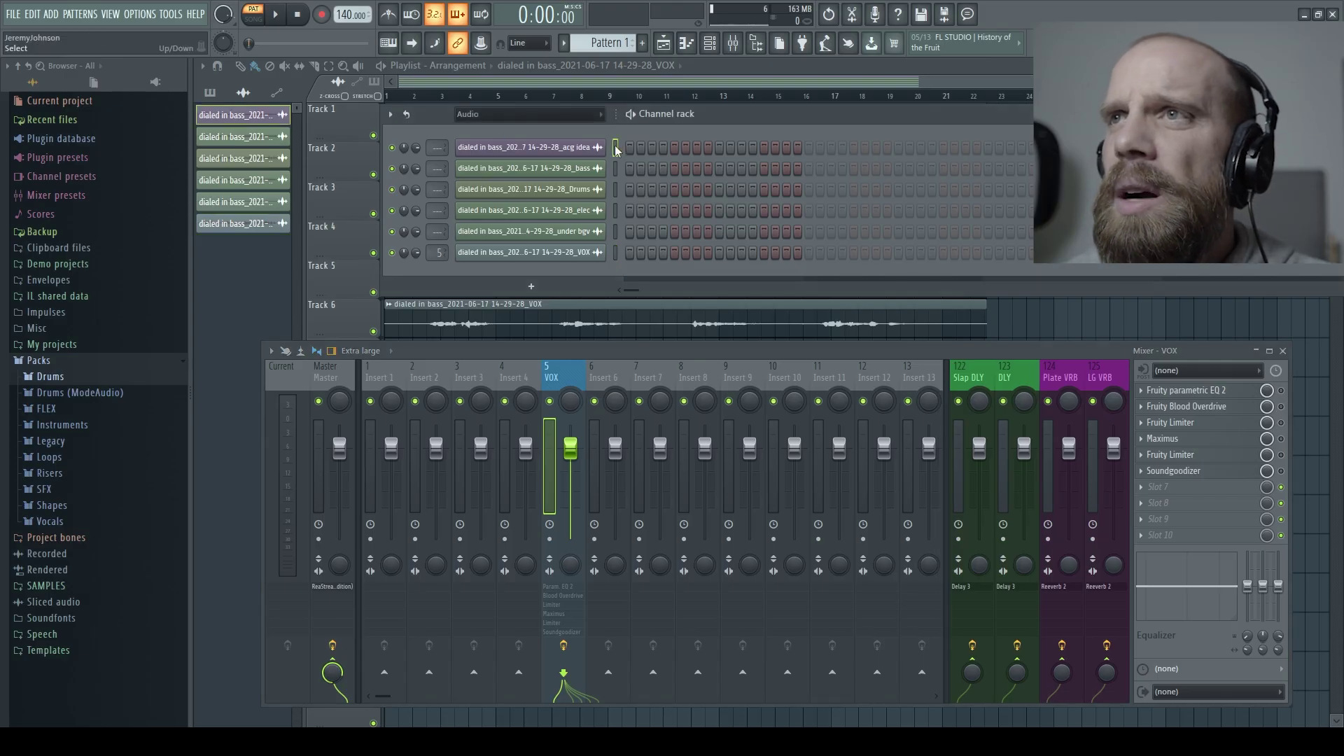
drag(619, 223, 620, 229)
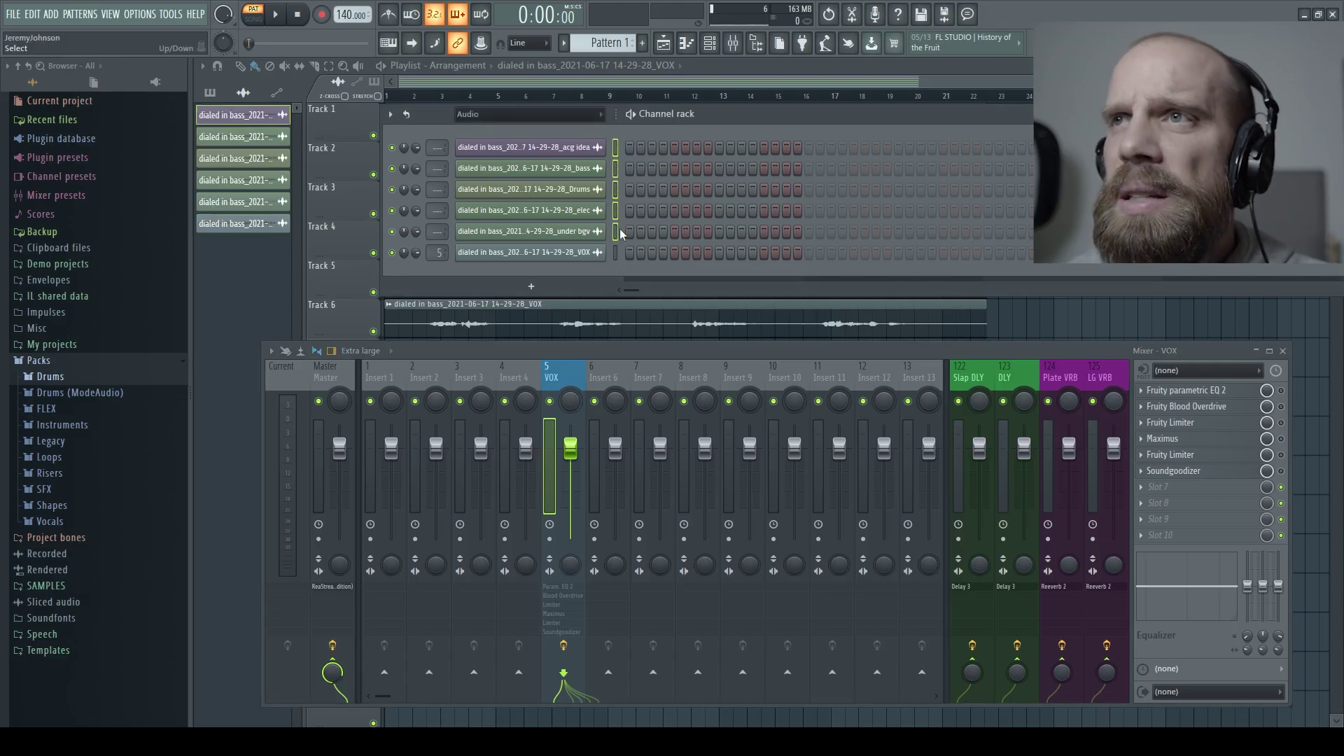
click(657, 378)
key(ctrl+l)
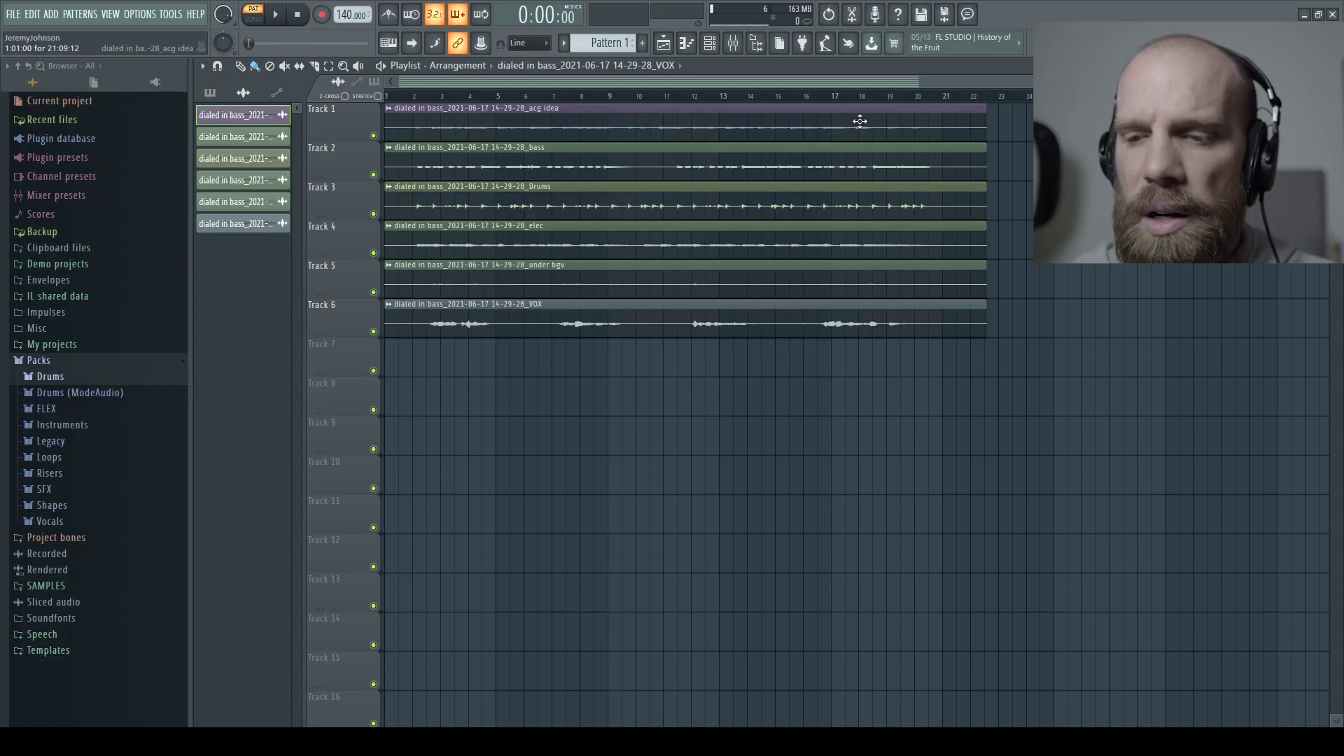
Inspect the VOX insert's effect chain in the mixer
key(F9)
click(572, 378)
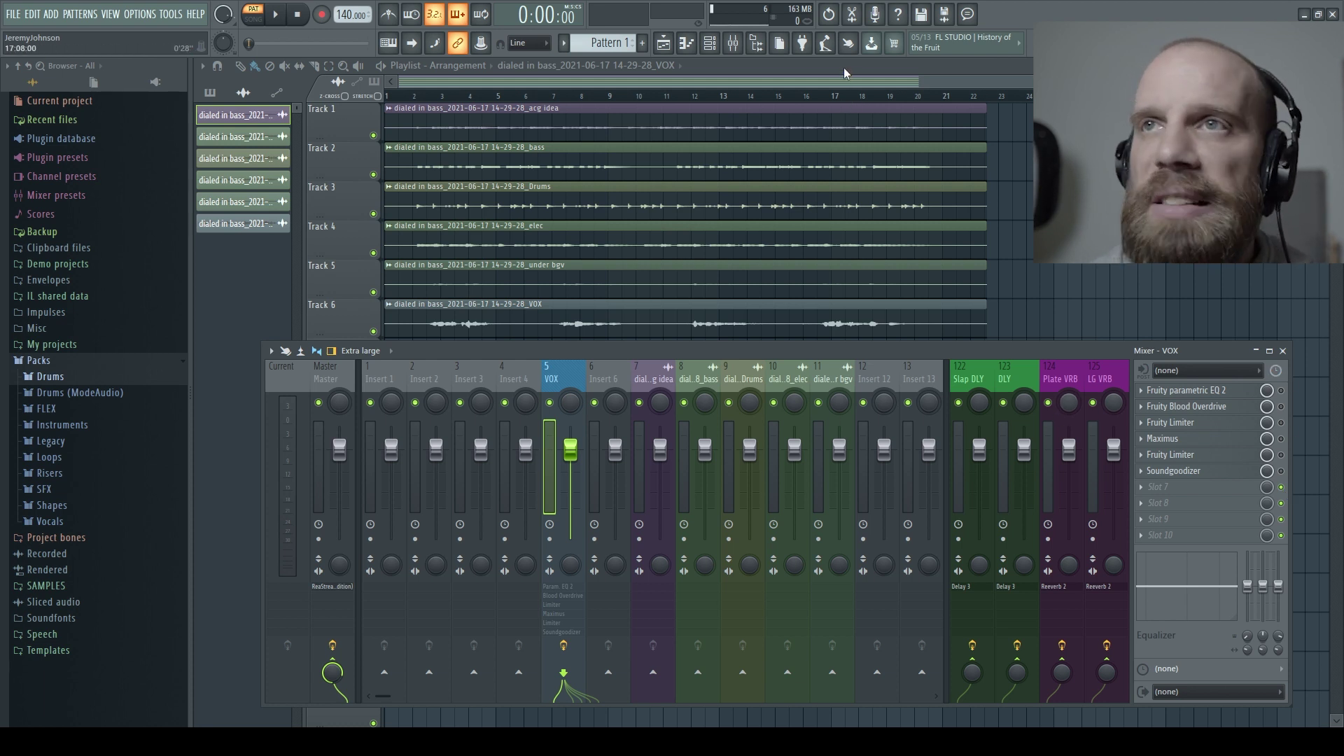
key(F9)
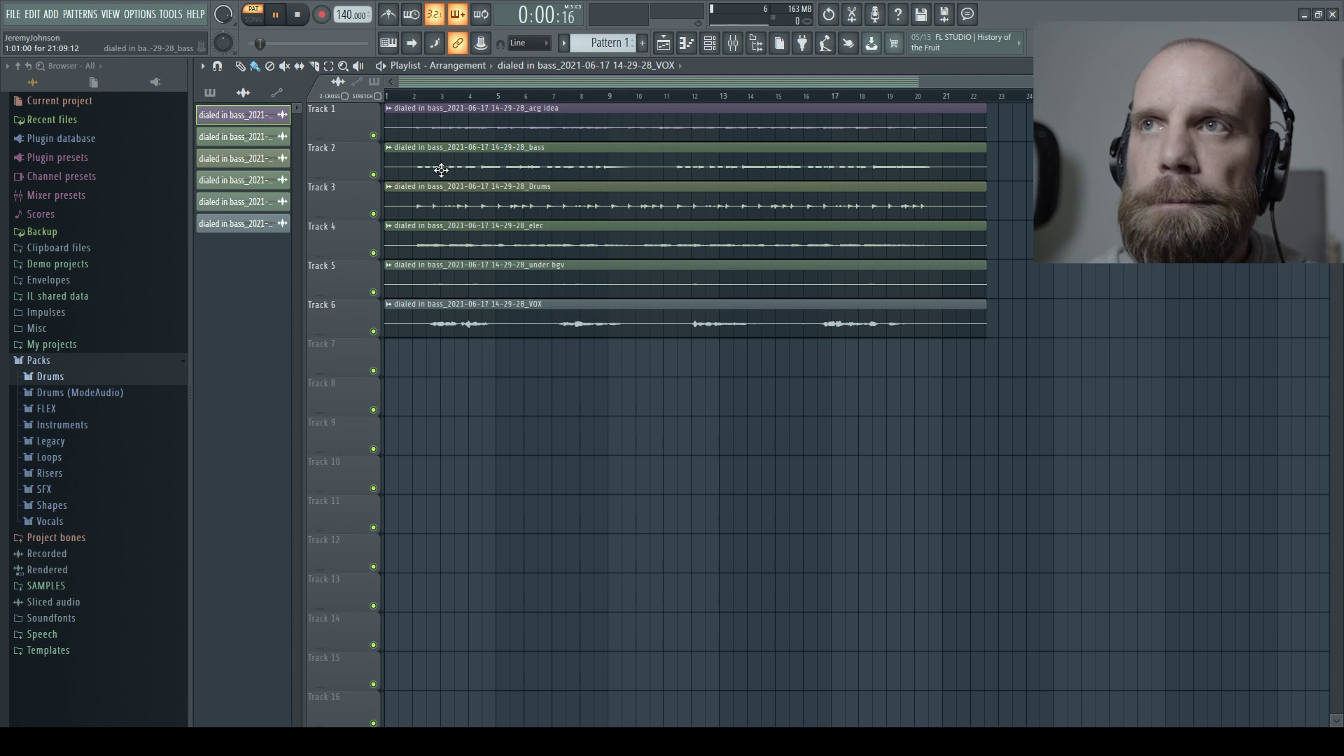
Play the whole song arrangement once, then reopen the mixer on the VOX parametric EQ
key(l)
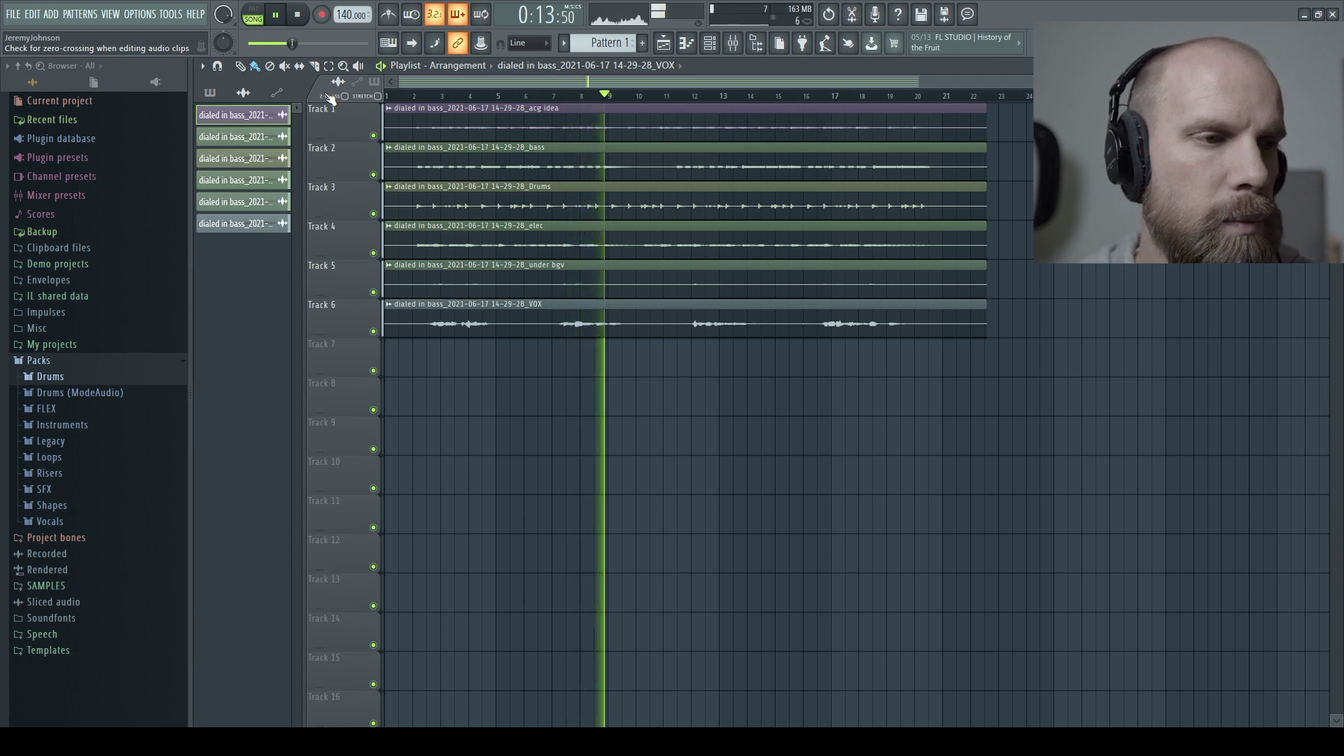
key(space)
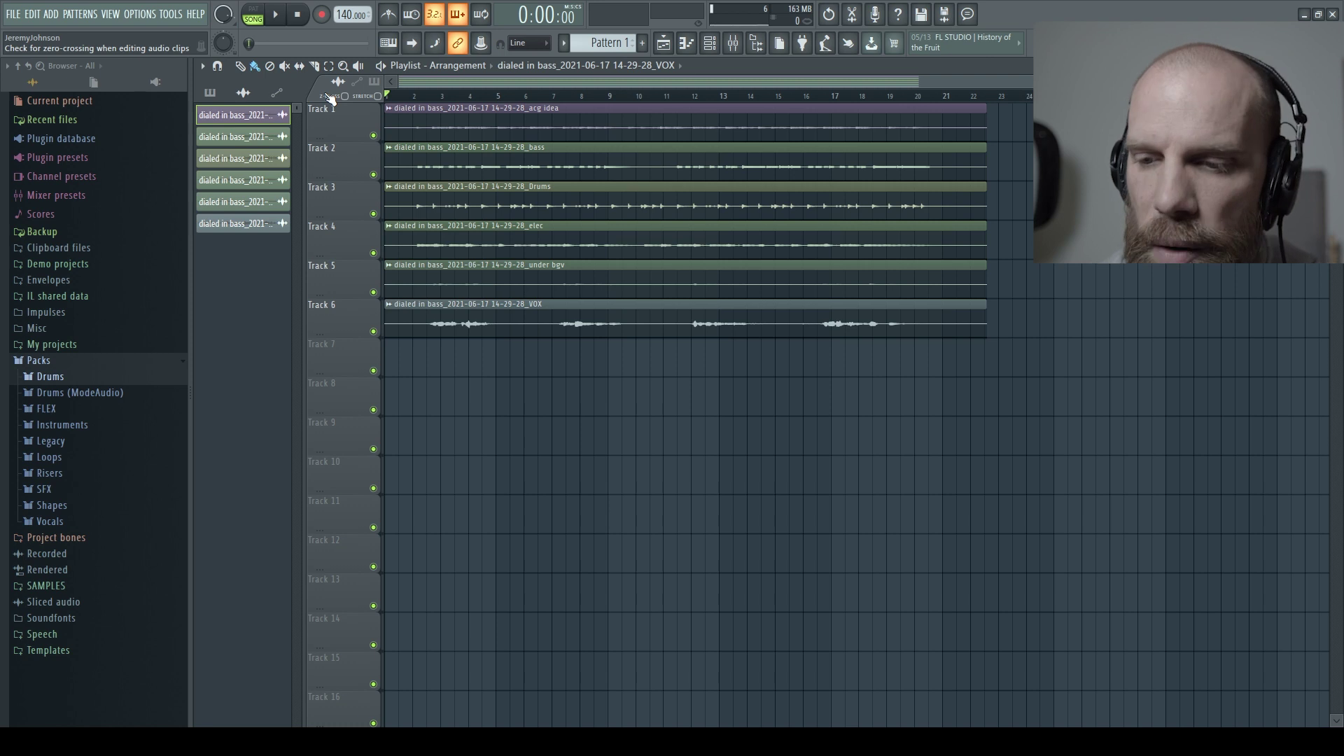
key(F9)
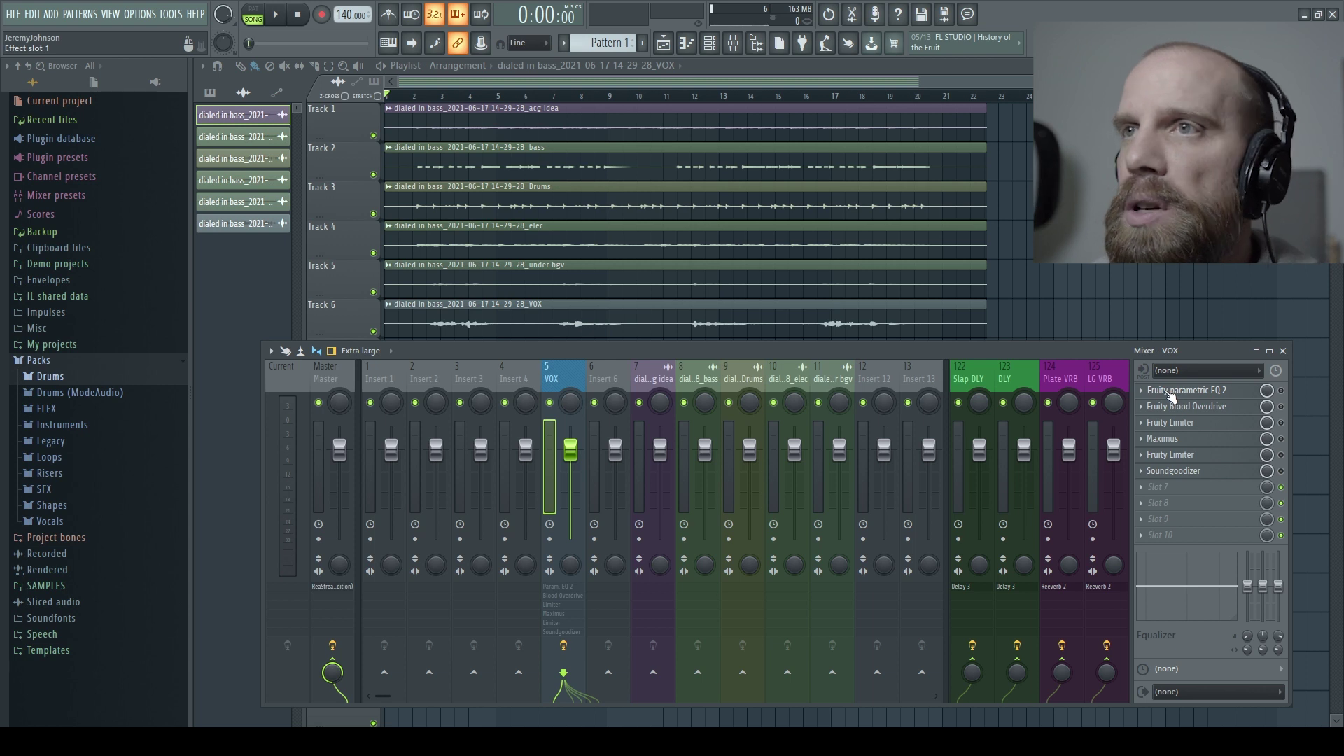
click(1173, 396)
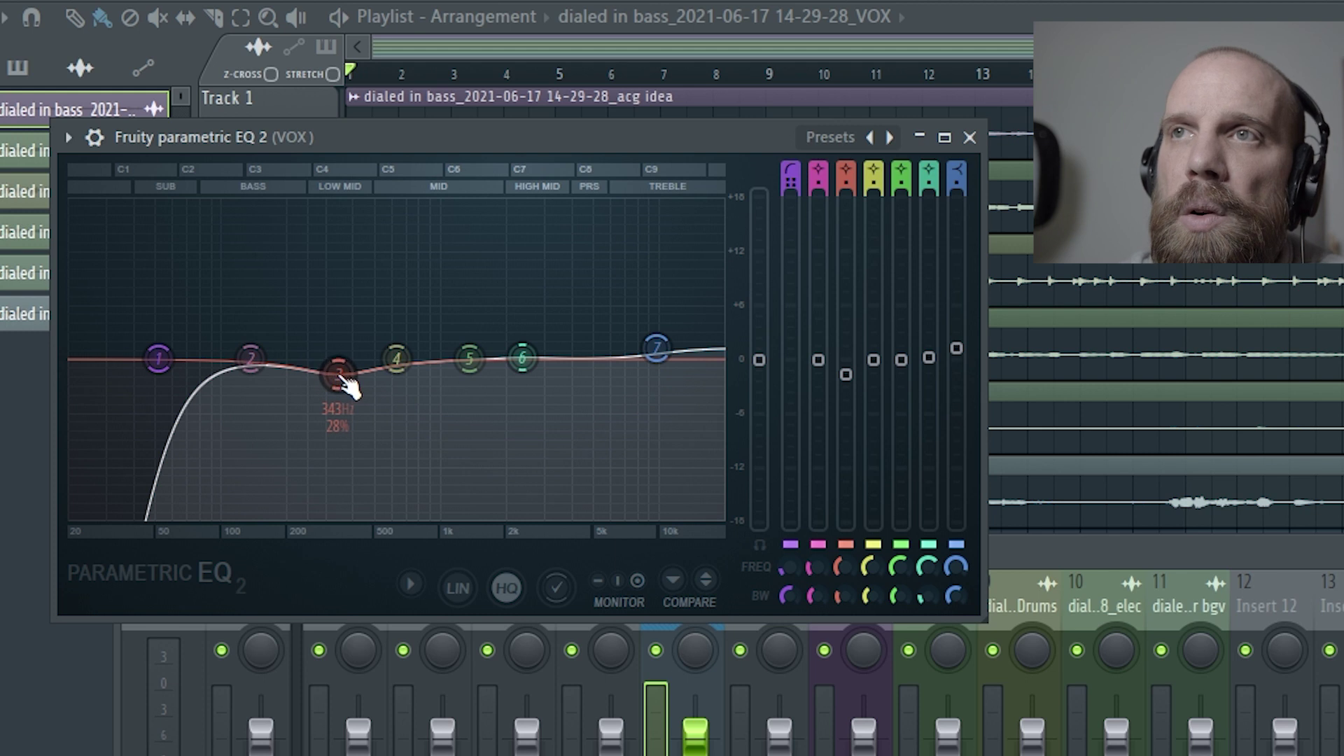
Nudge EQ band 3 lower and lift band 6 (~2.3 kHz) and band 7 slightly
drag(343, 382, 342, 382)
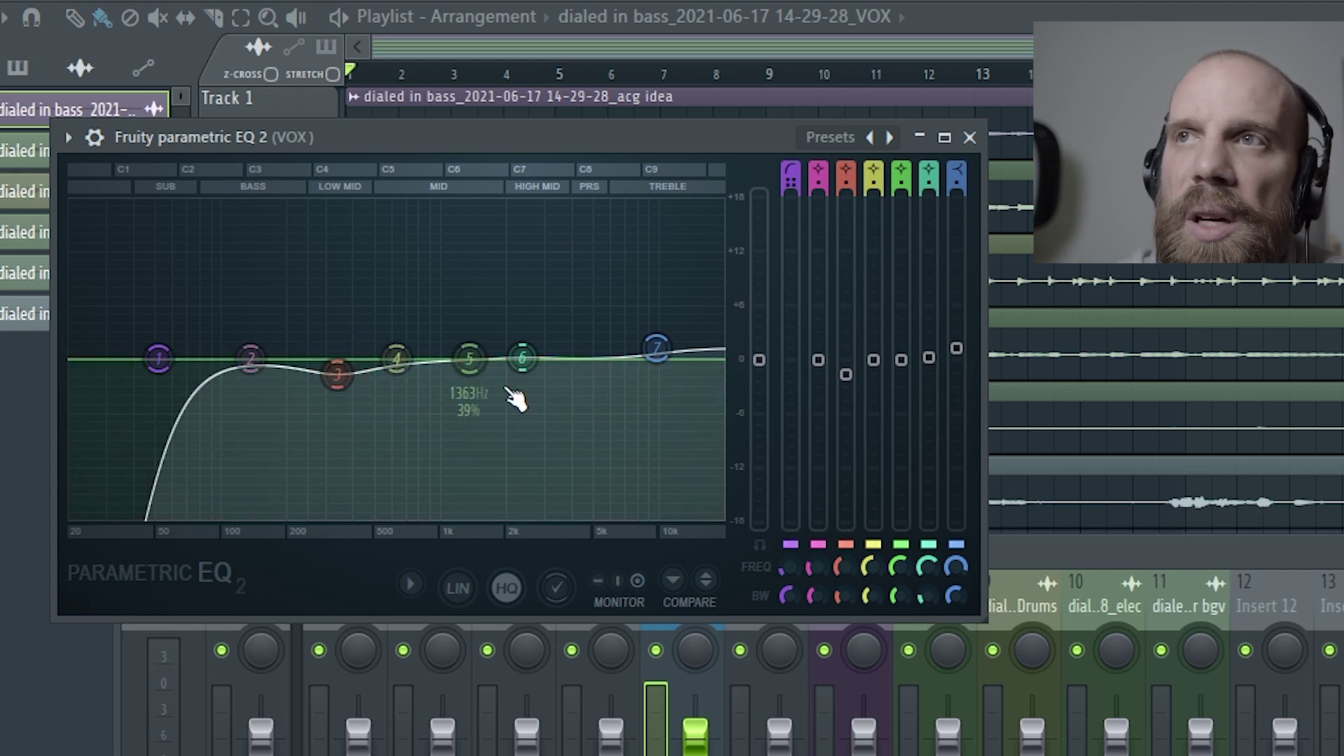
mouse_move(522, 359)
mouse_down()
mouse_move(523, 323)
mouse_move(530, 359)
mouse_up()
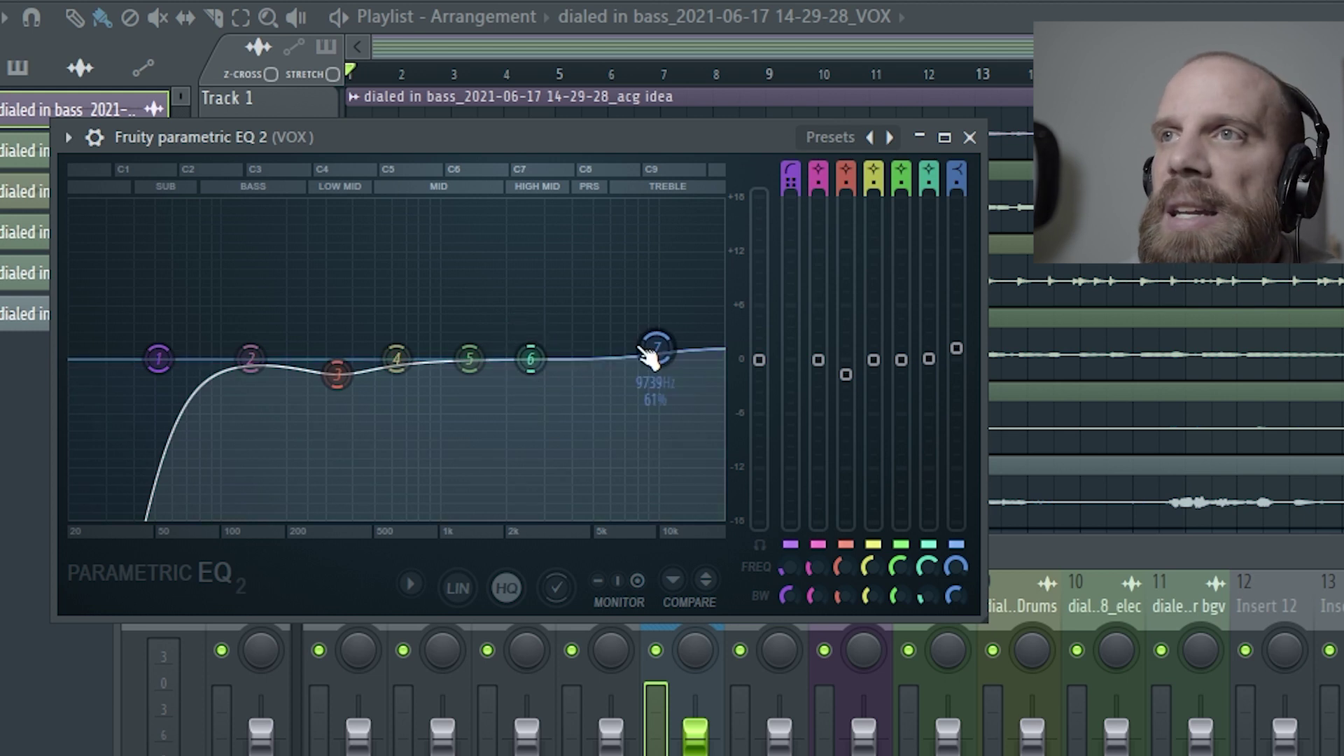
drag(665, 357, 667, 355)
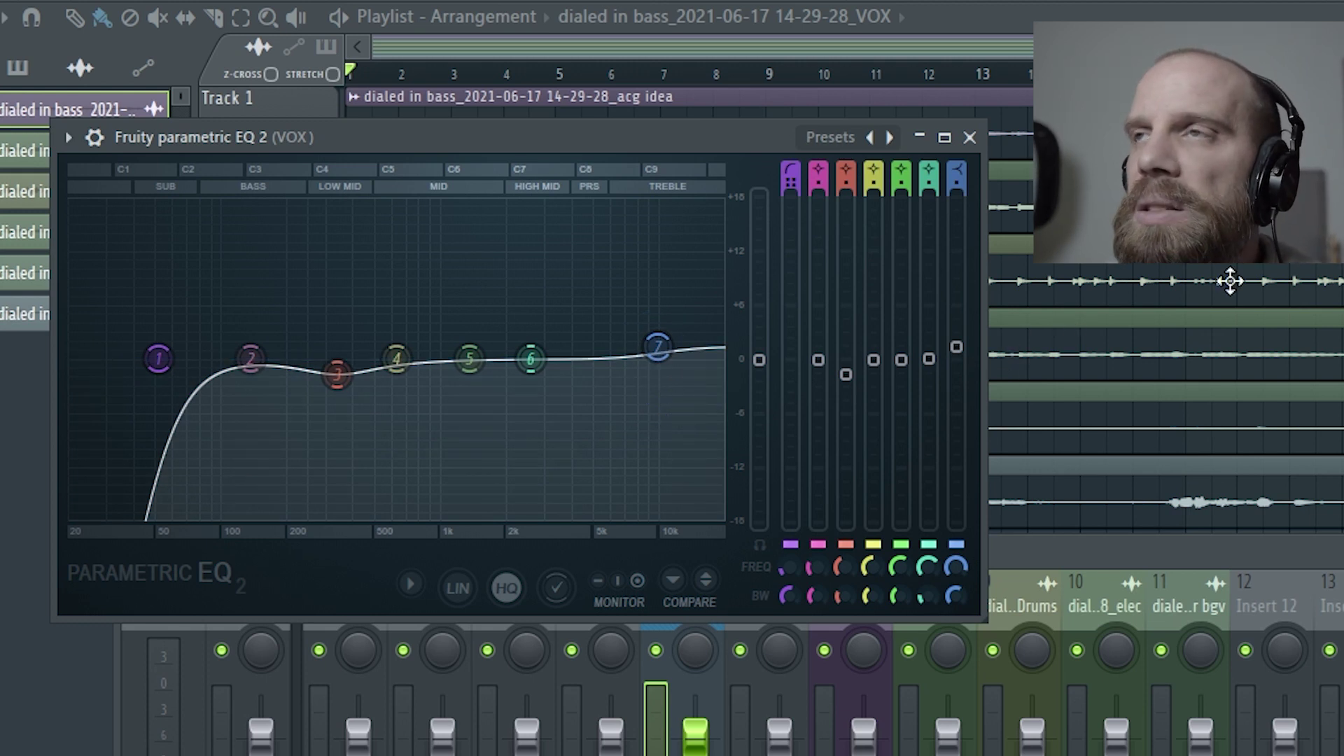
During playback, reshape the band 3 dip, boost band 6 near 2.6 kHz, and nudge band 7 up
key(F9)
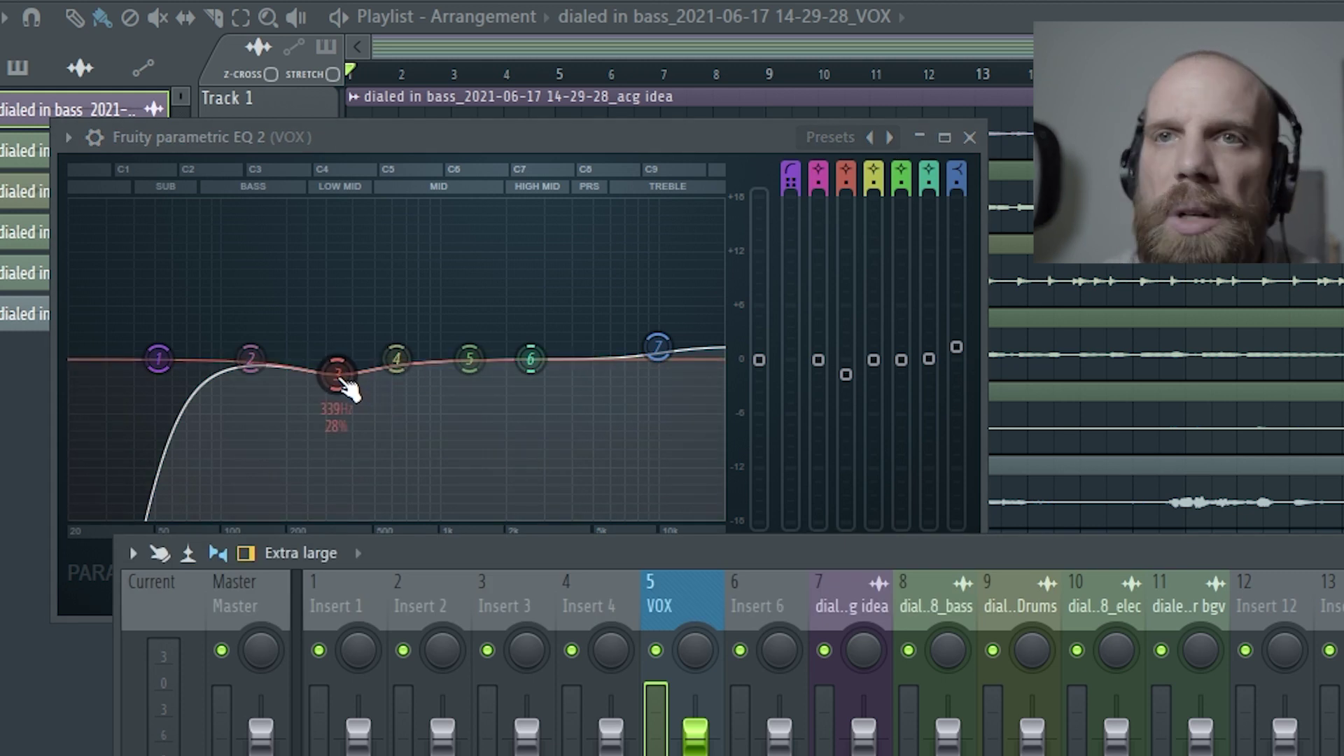
key(space)
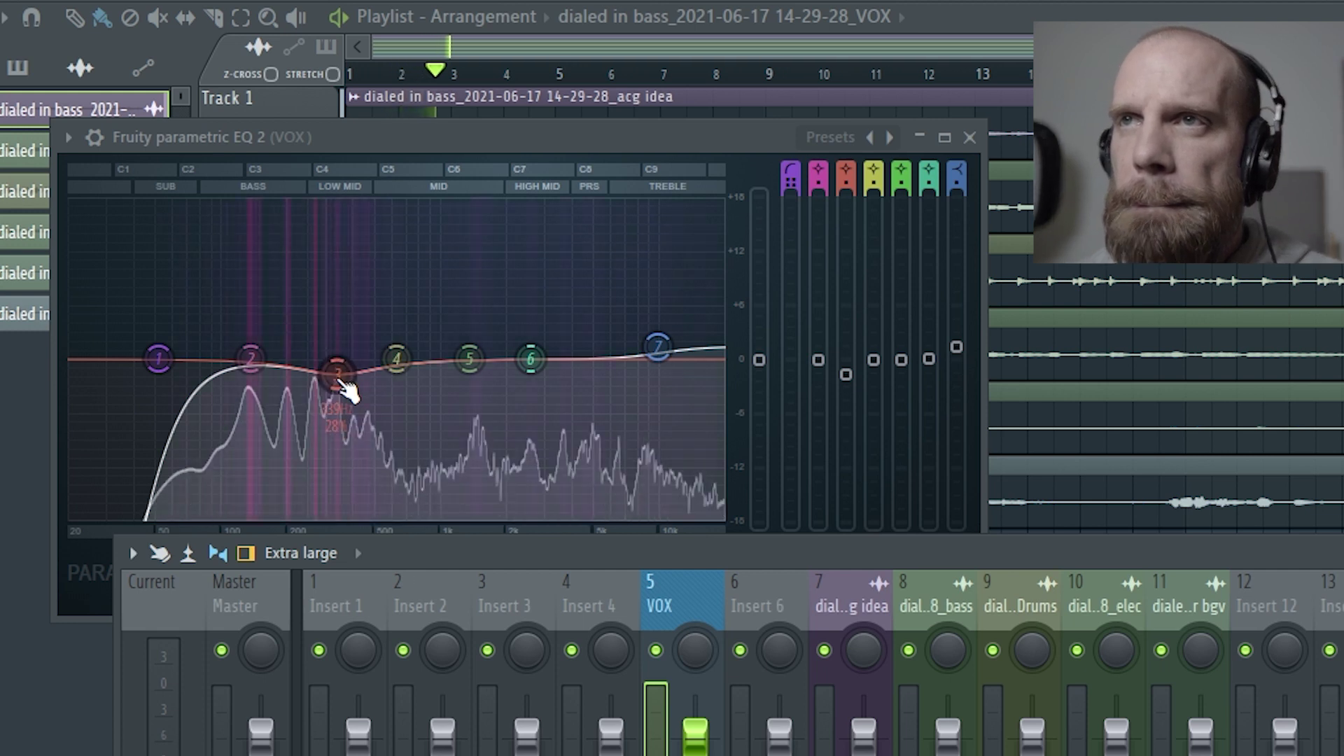
mouse_move(340, 382)
mouse_down()
mouse_move(322, 280)
mouse_move(332, 275)
mouse_move(343, 383)
mouse_up()
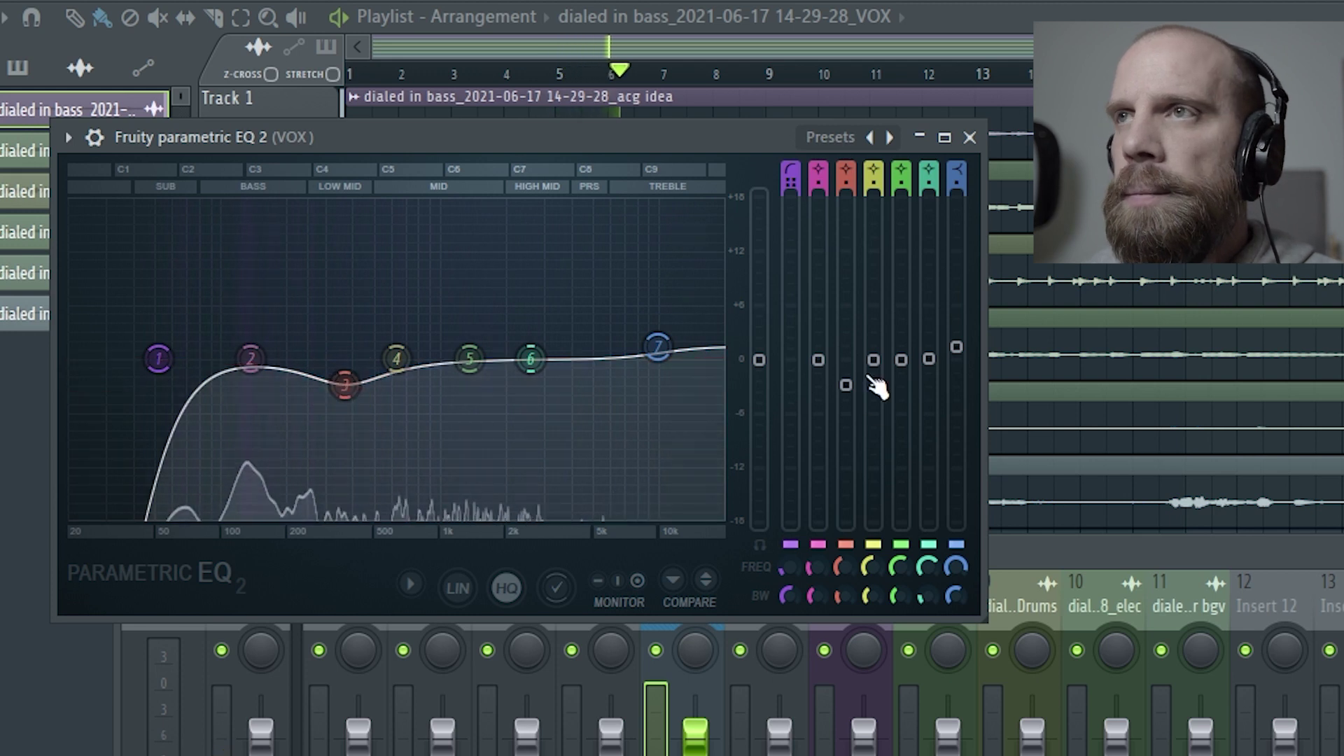
drag(840, 595, 839, 564)
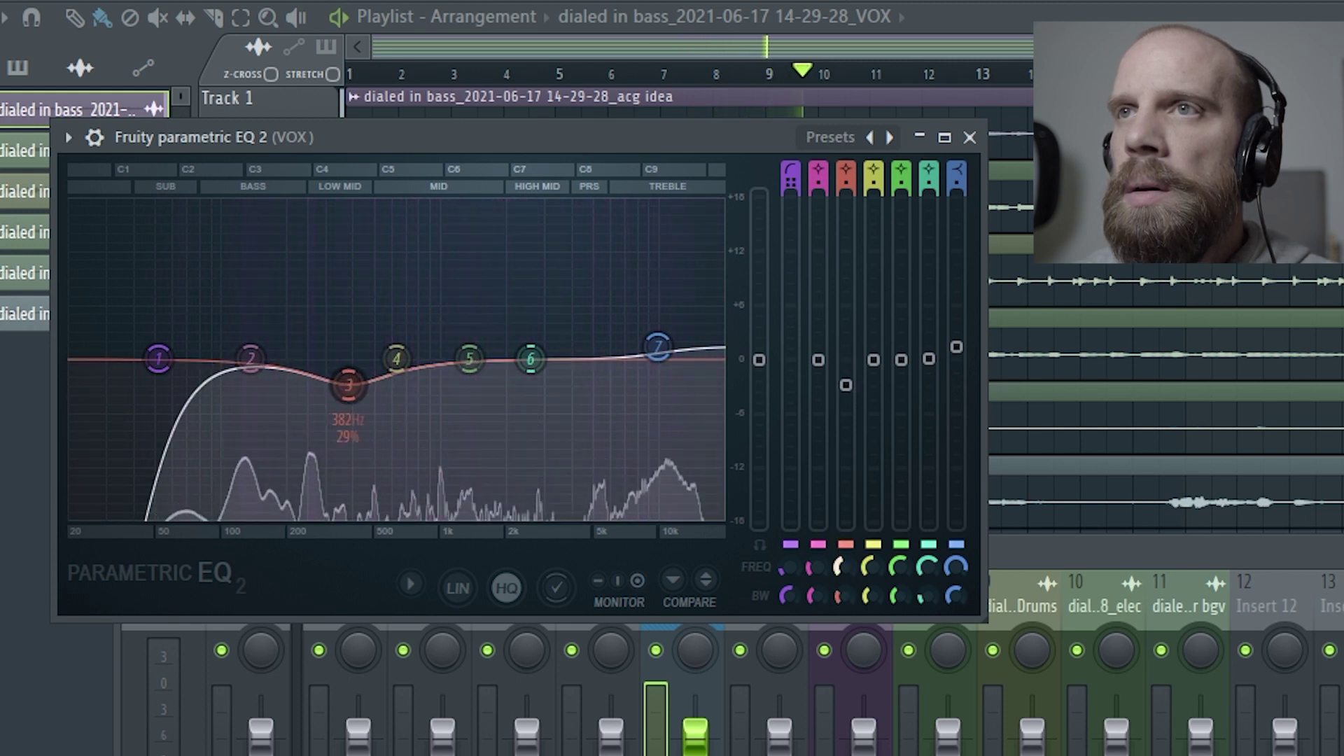
drag(846, 385, 846, 380)
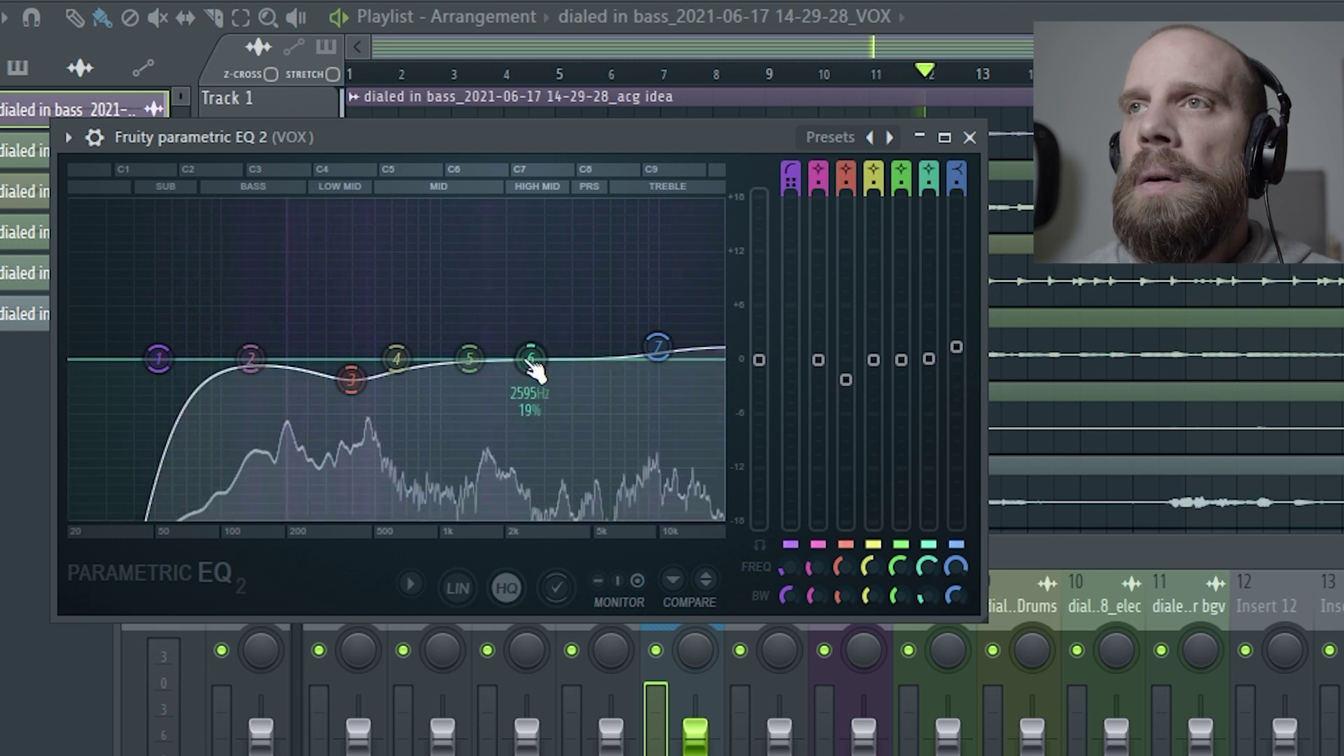
mouse_move(530, 358)
mouse_down()
mouse_move(528, 301)
mouse_move(535, 356)
mouse_move(519, 343)
mouse_move(522, 355)
mouse_move(546, 355)
mouse_up()
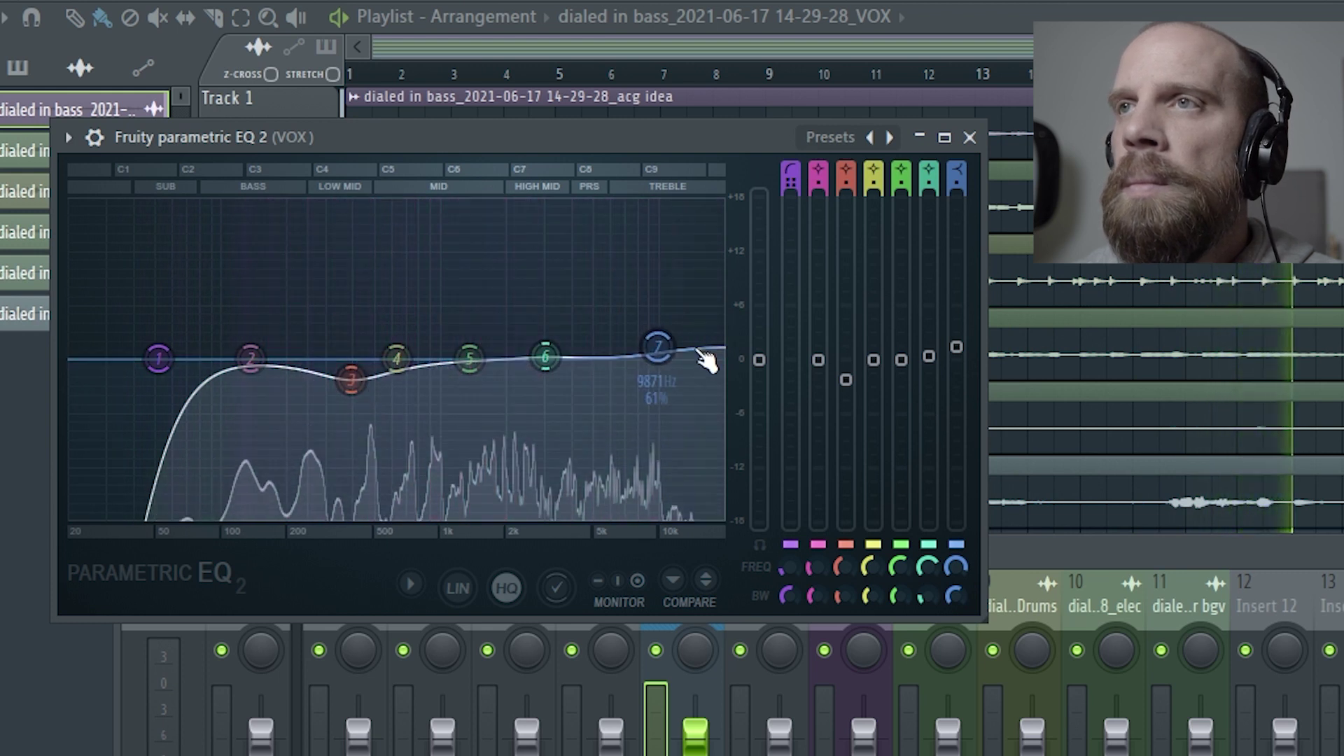
drag(659, 347, 659, 344)
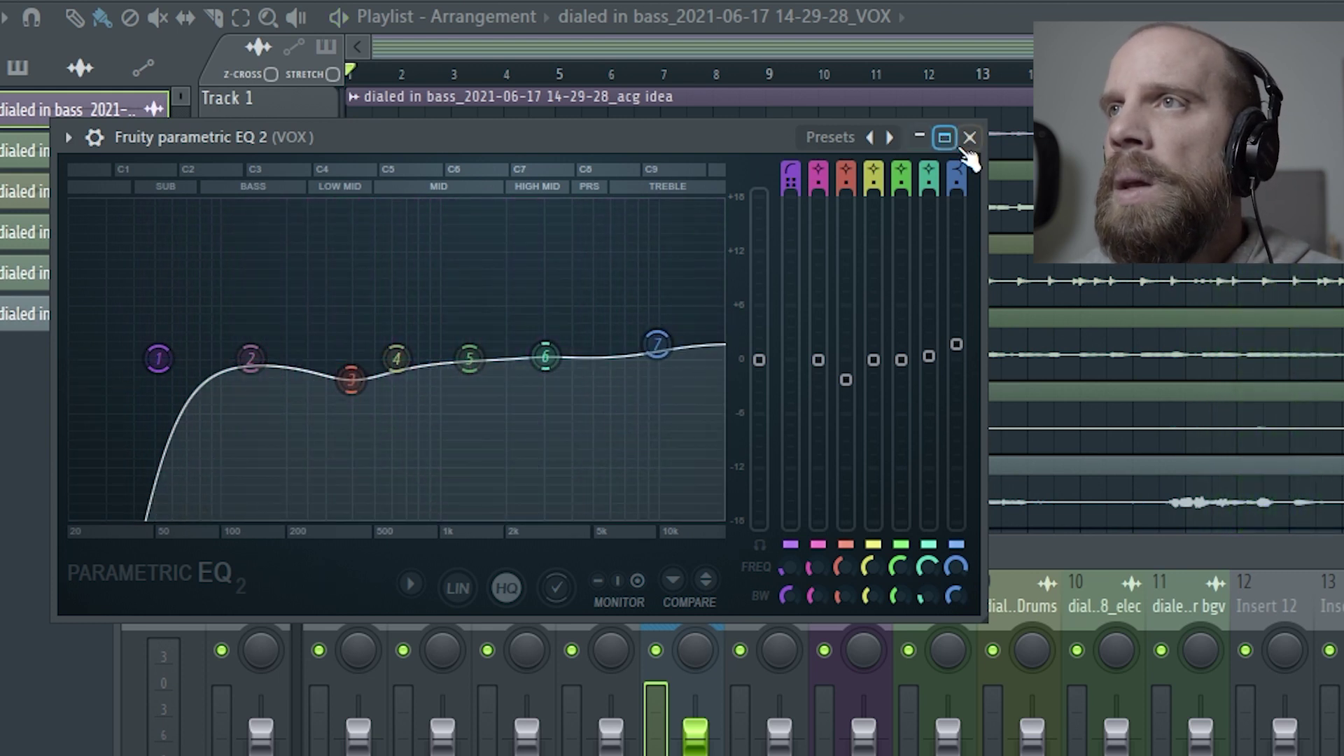
click(970, 137)
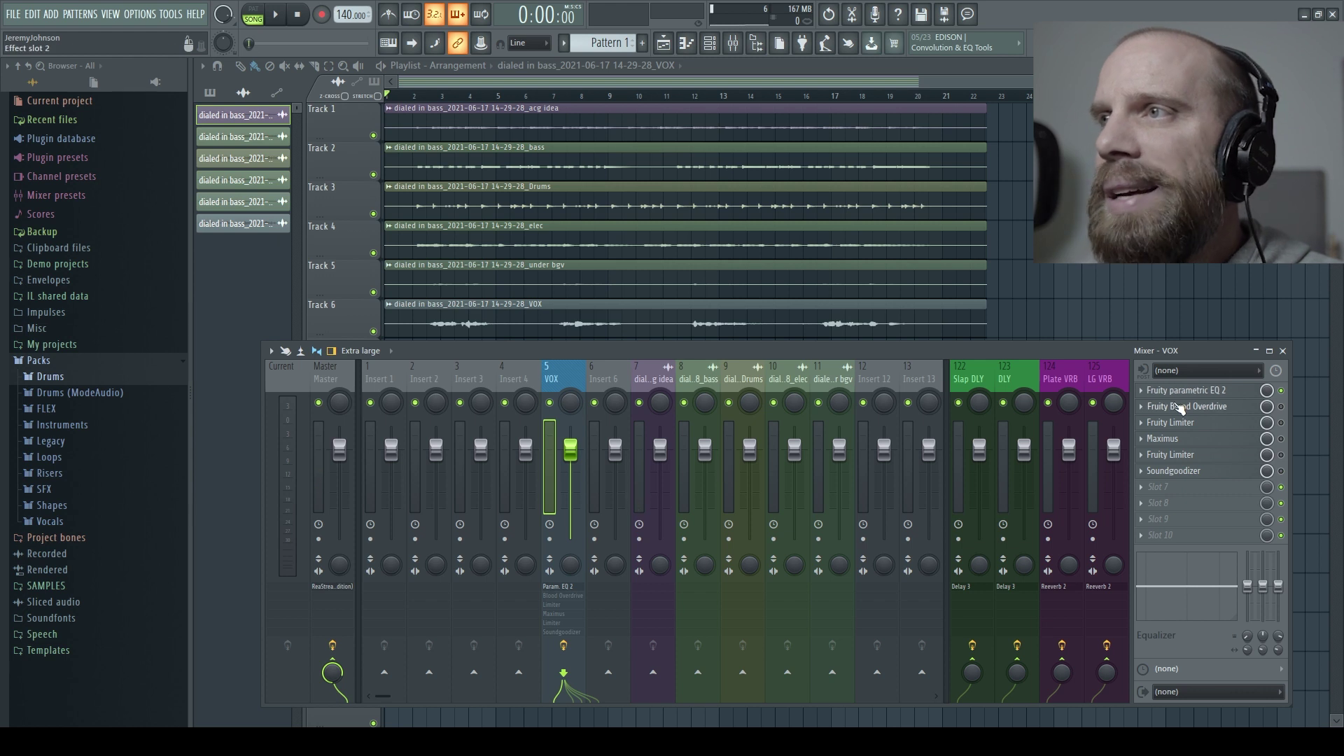
Raise the Blood Overdrive's pre-amp drive and set its Color to about midway
click(1181, 408)
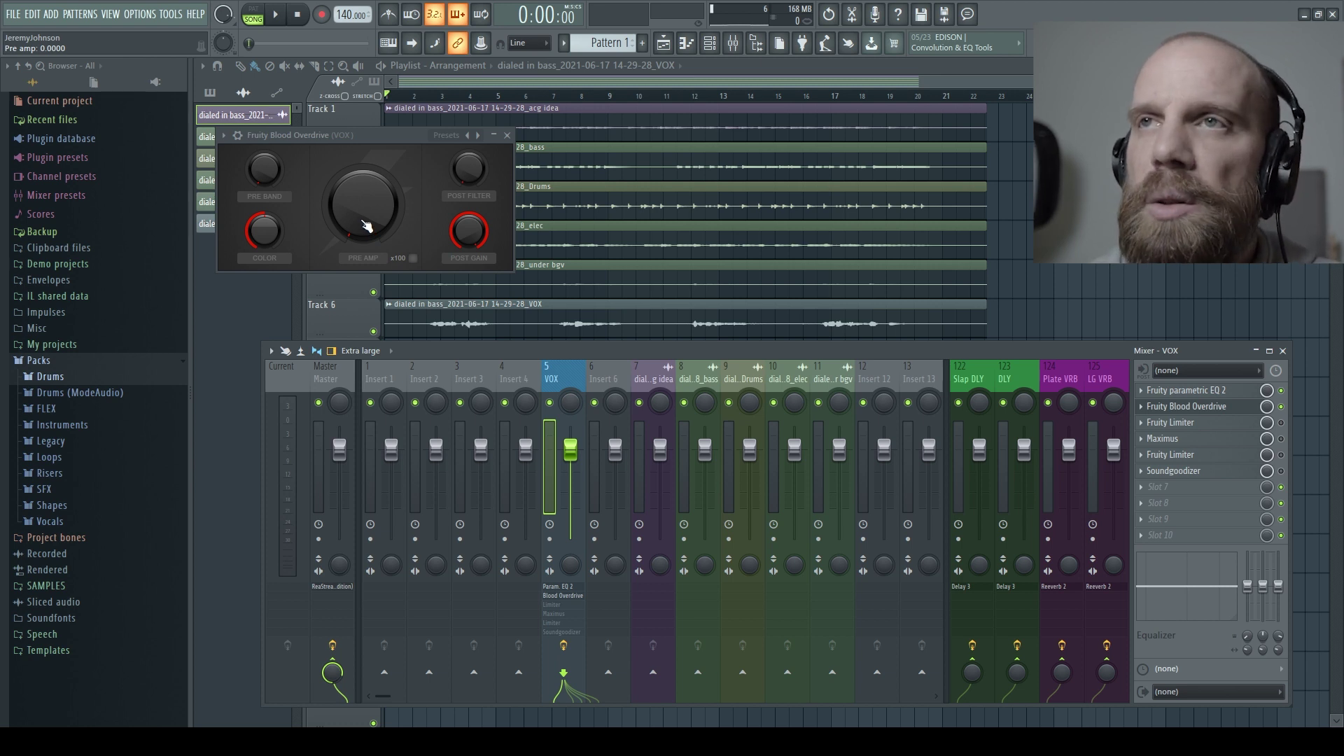
drag(366, 226, 423, 360)
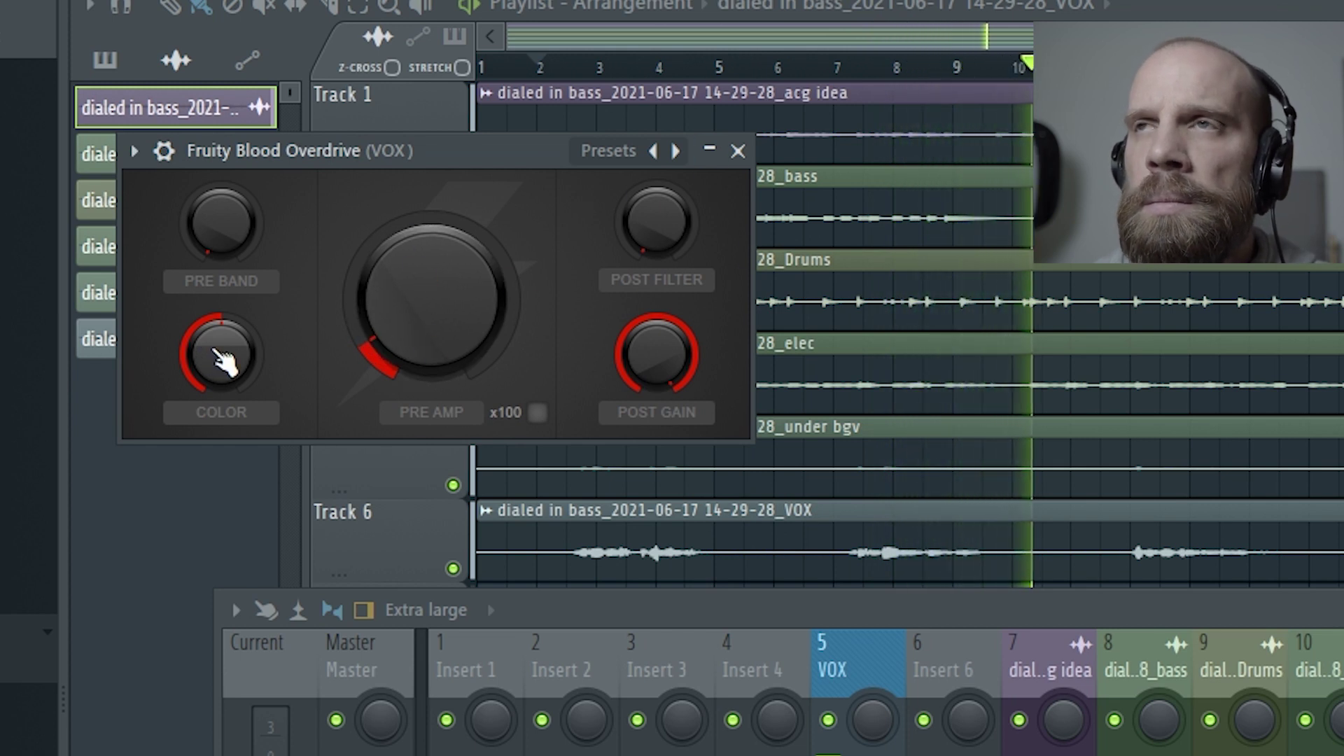
drag(240, 357, 240, 382)
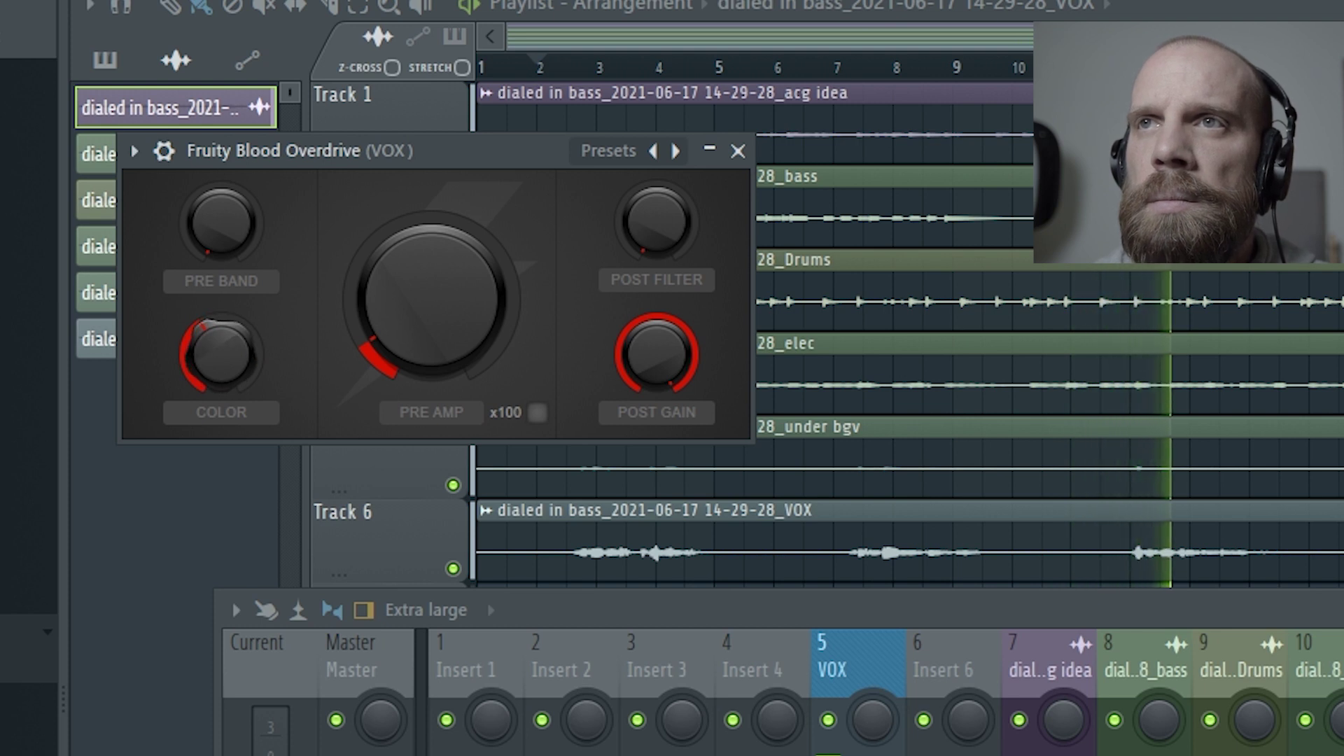
mouse_move(240, 382)
mouse_down()
mouse_move(240, 347)
mouse_move(241, 371)
mouse_up()
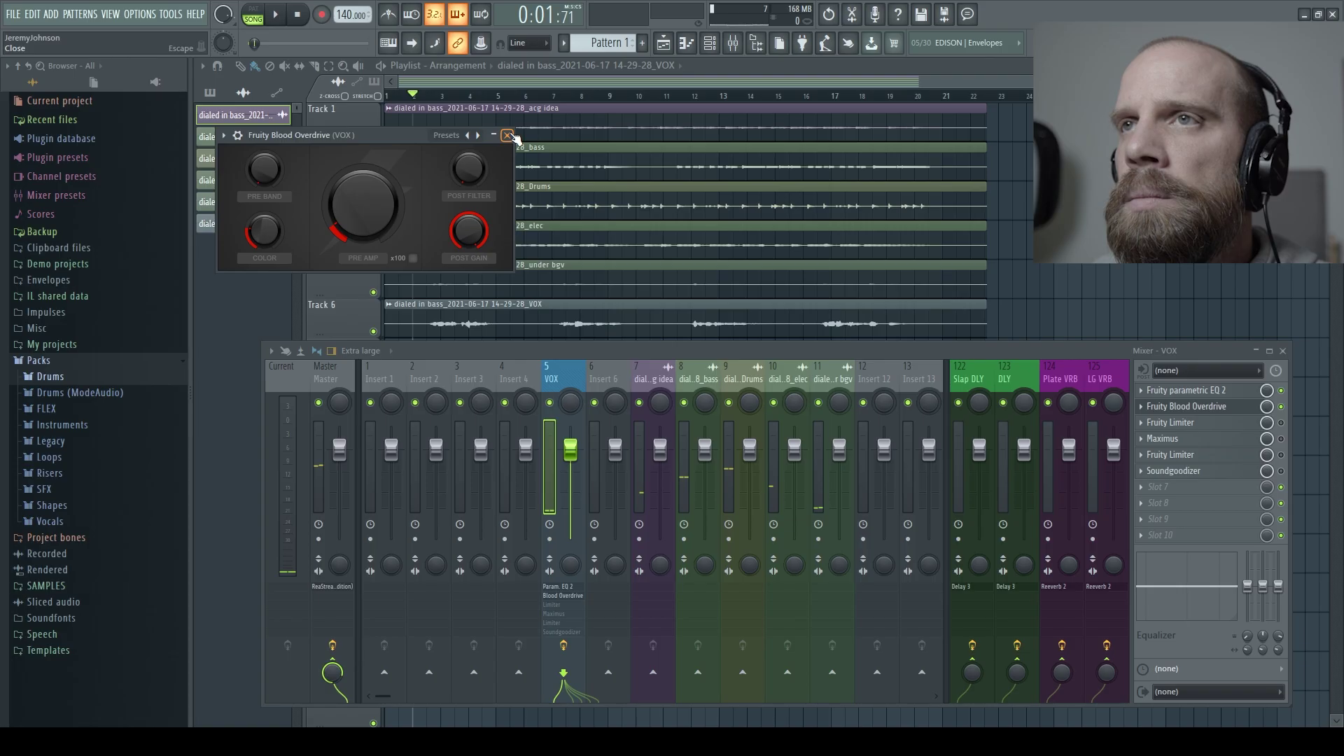
click(738, 151)
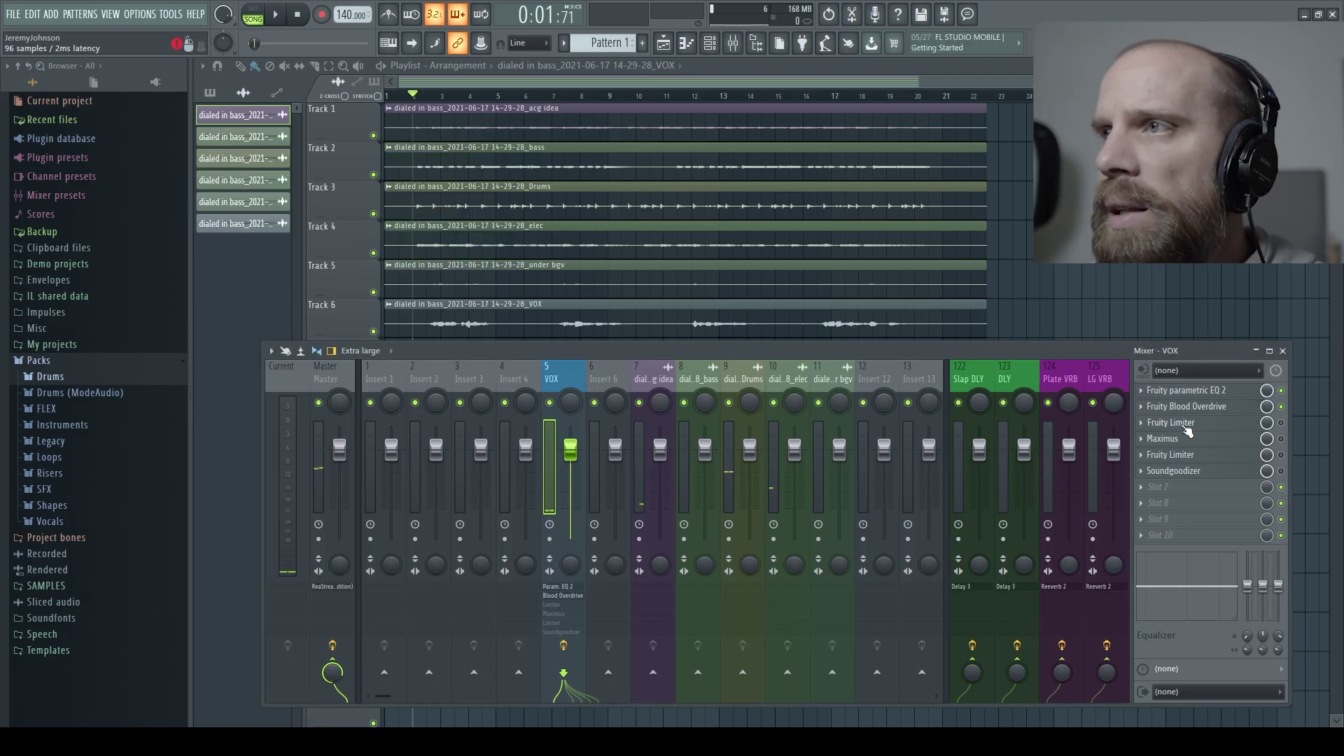
click(1185, 424)
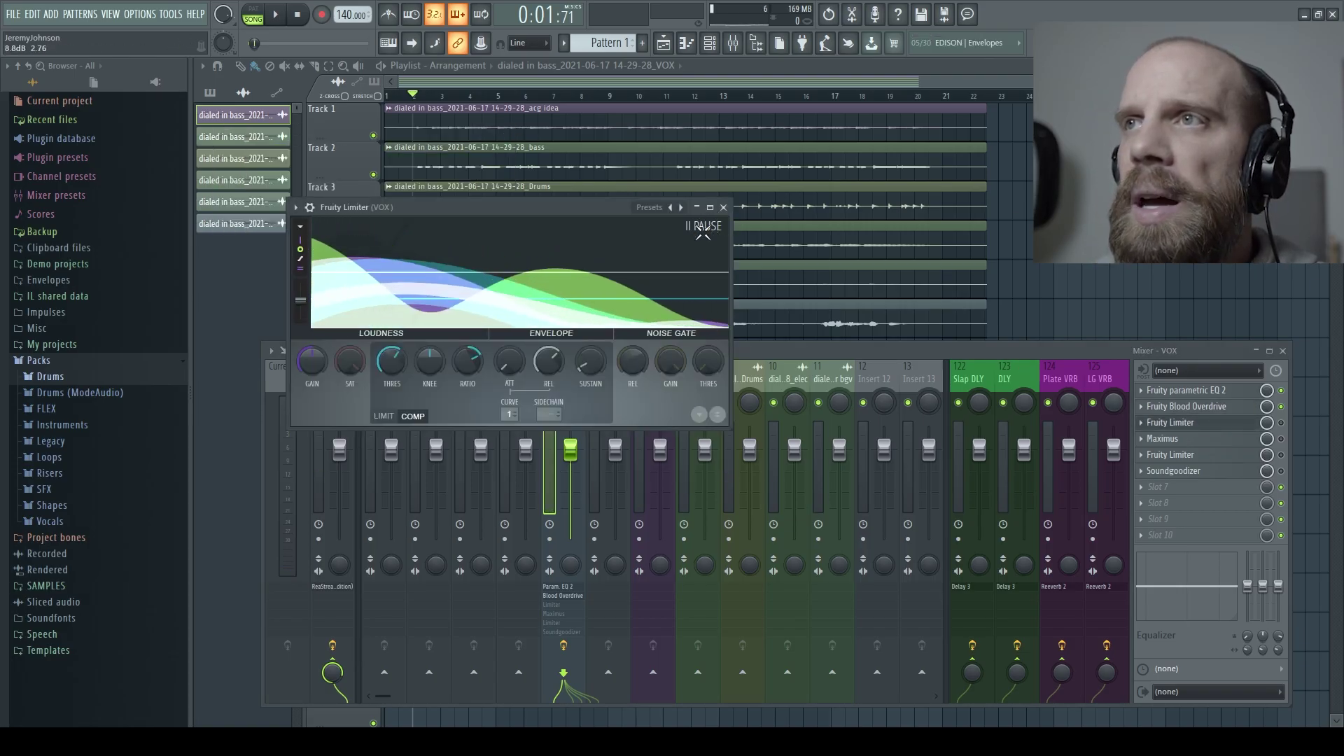
With the song playing, drop the first Fruity Limiter's COMP threshold near minimum and close it
click(1282, 423)
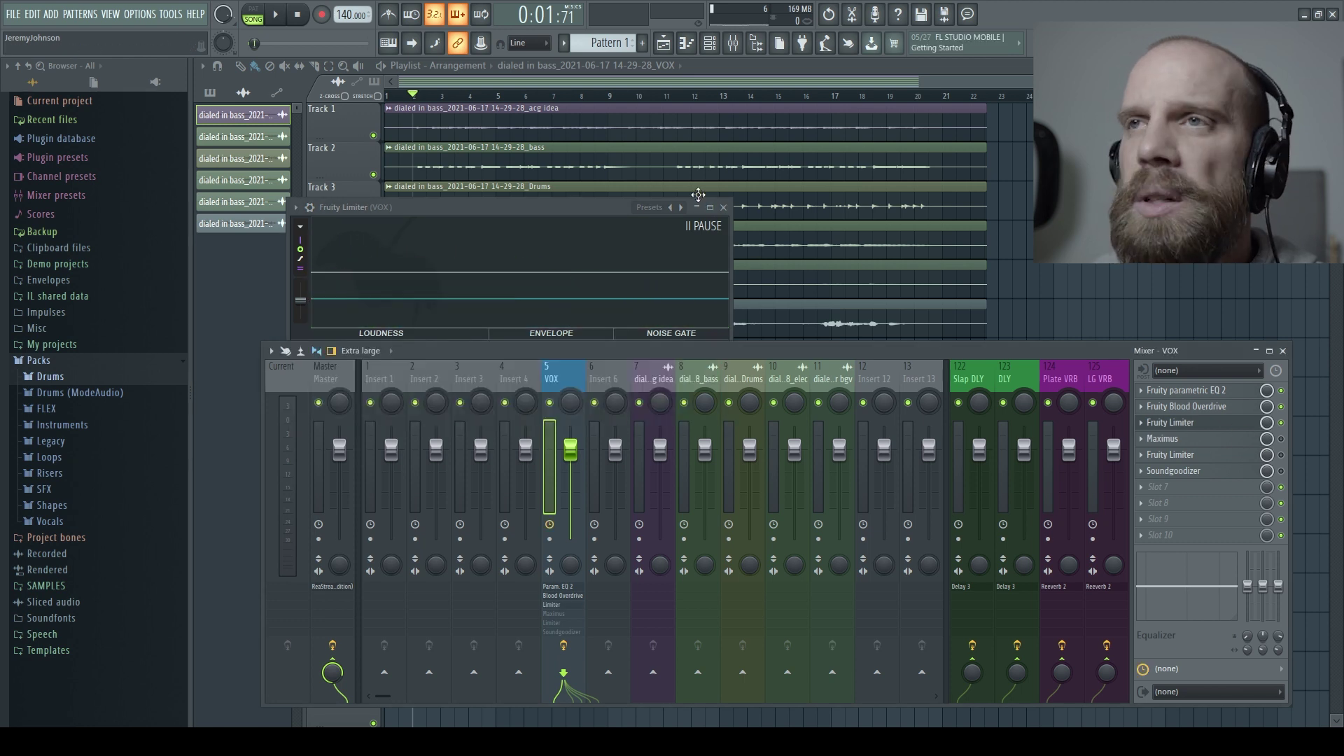
click(579, 219)
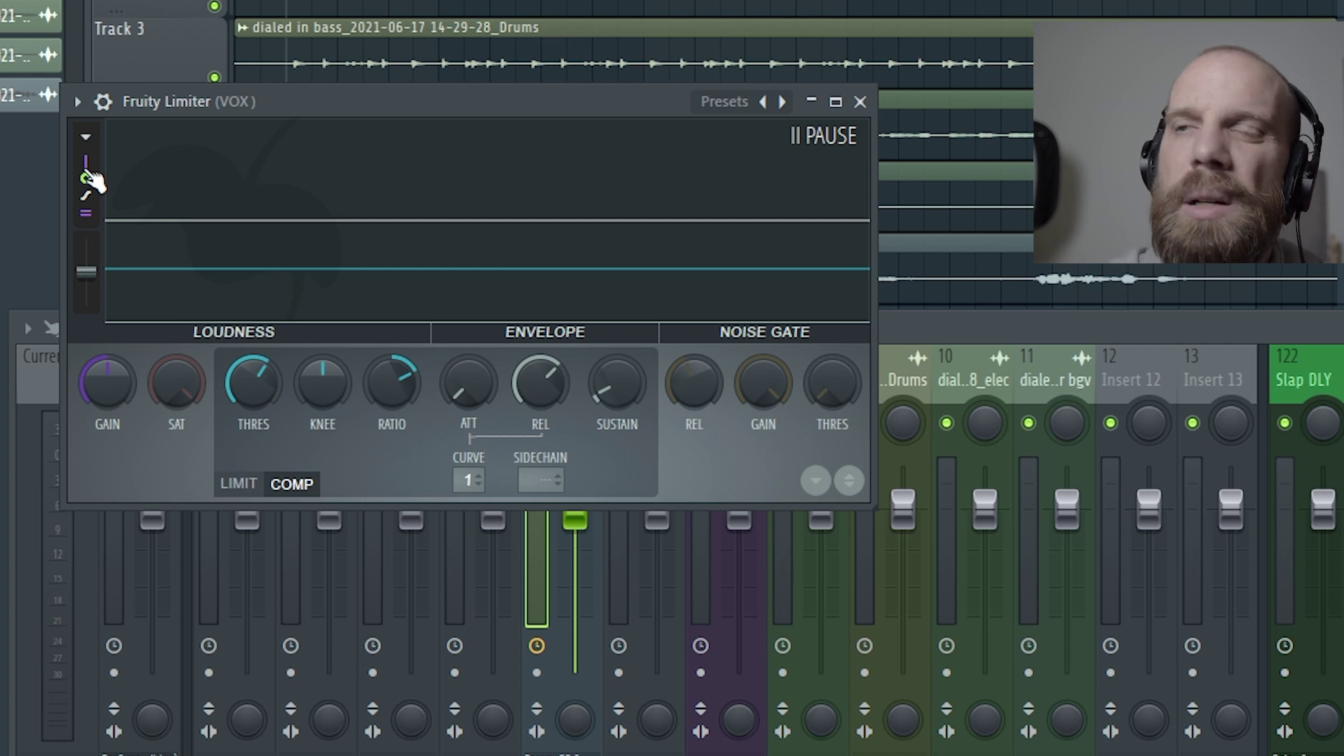
key(space)
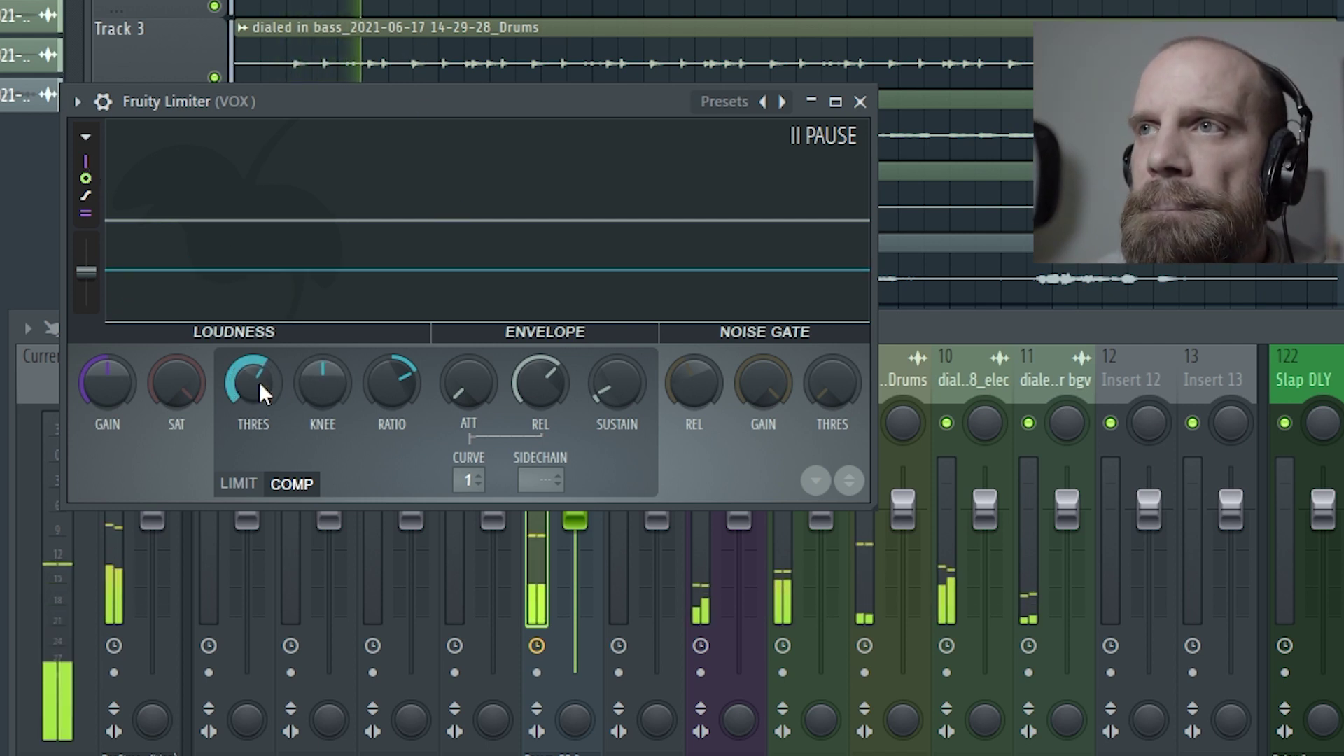
click(780, 156)
drag(254, 383, 253, 427)
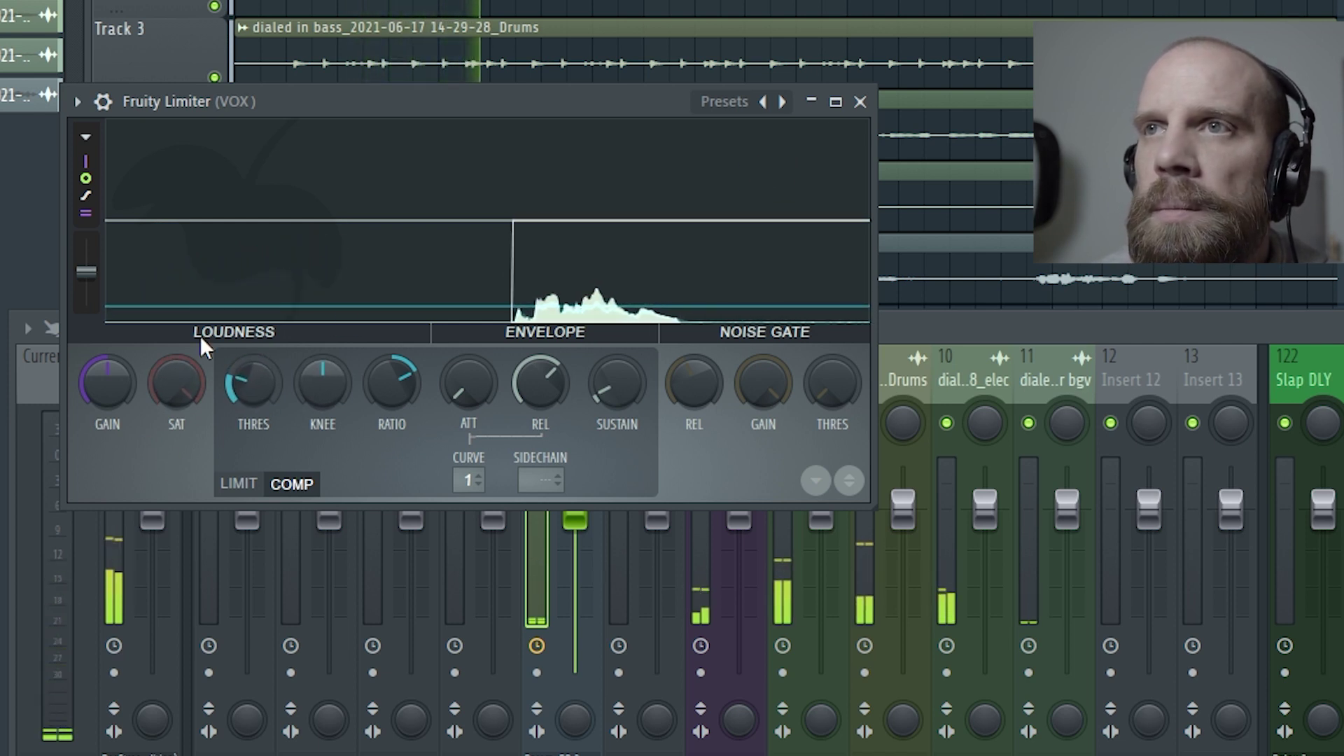
drag(395, 383, 395, 383)
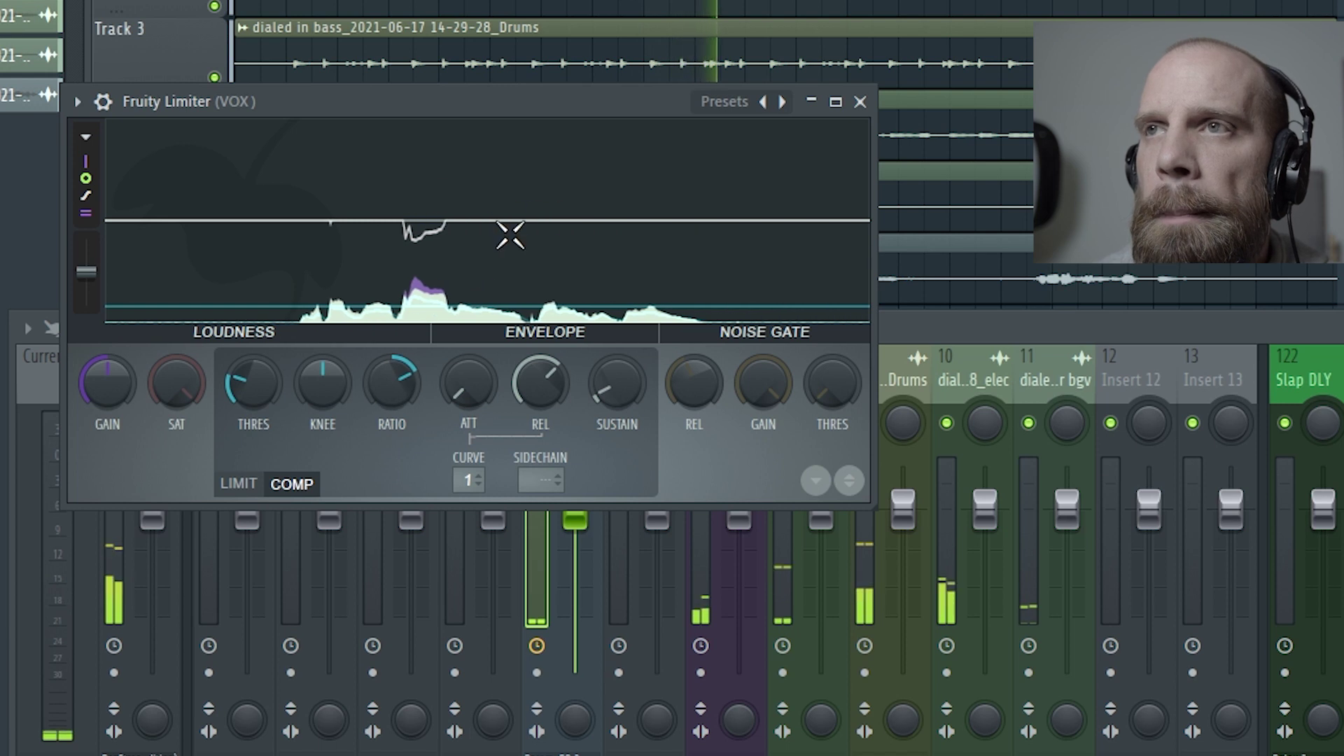
drag(580, 102, 574, 50)
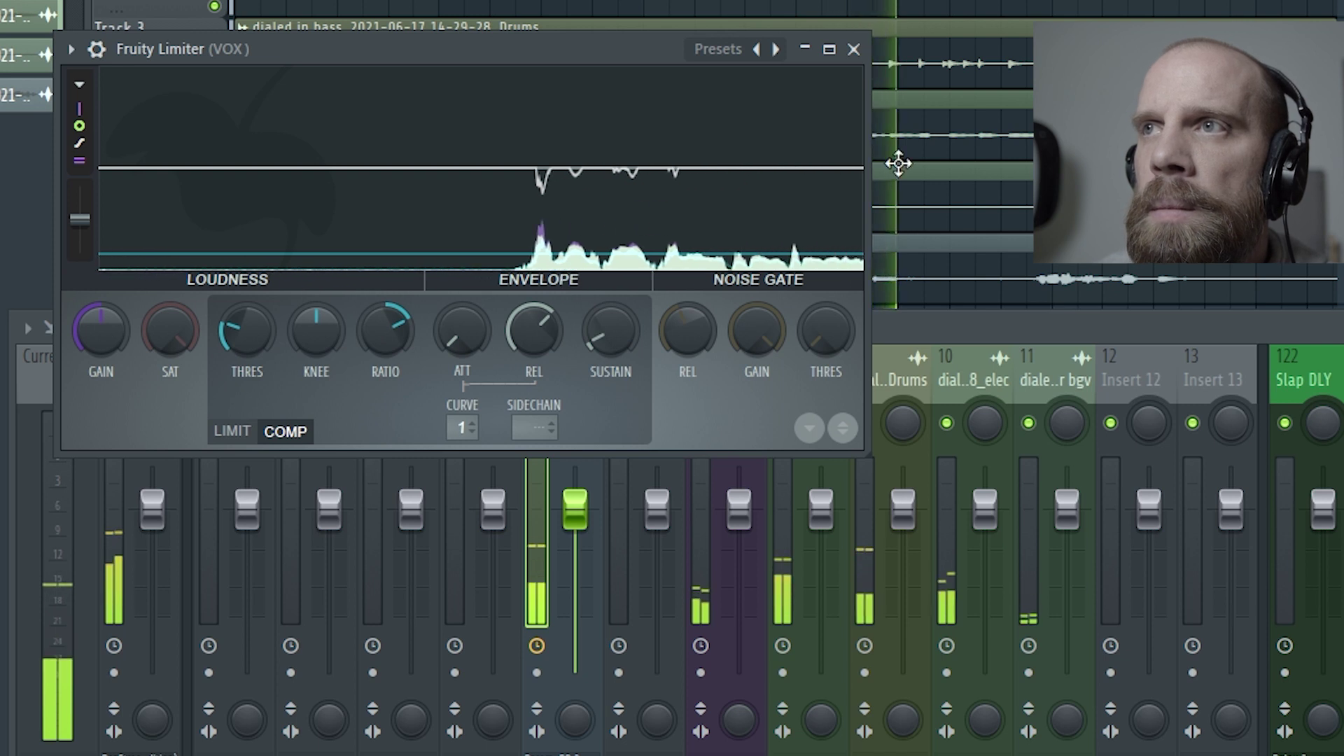
click(854, 49)
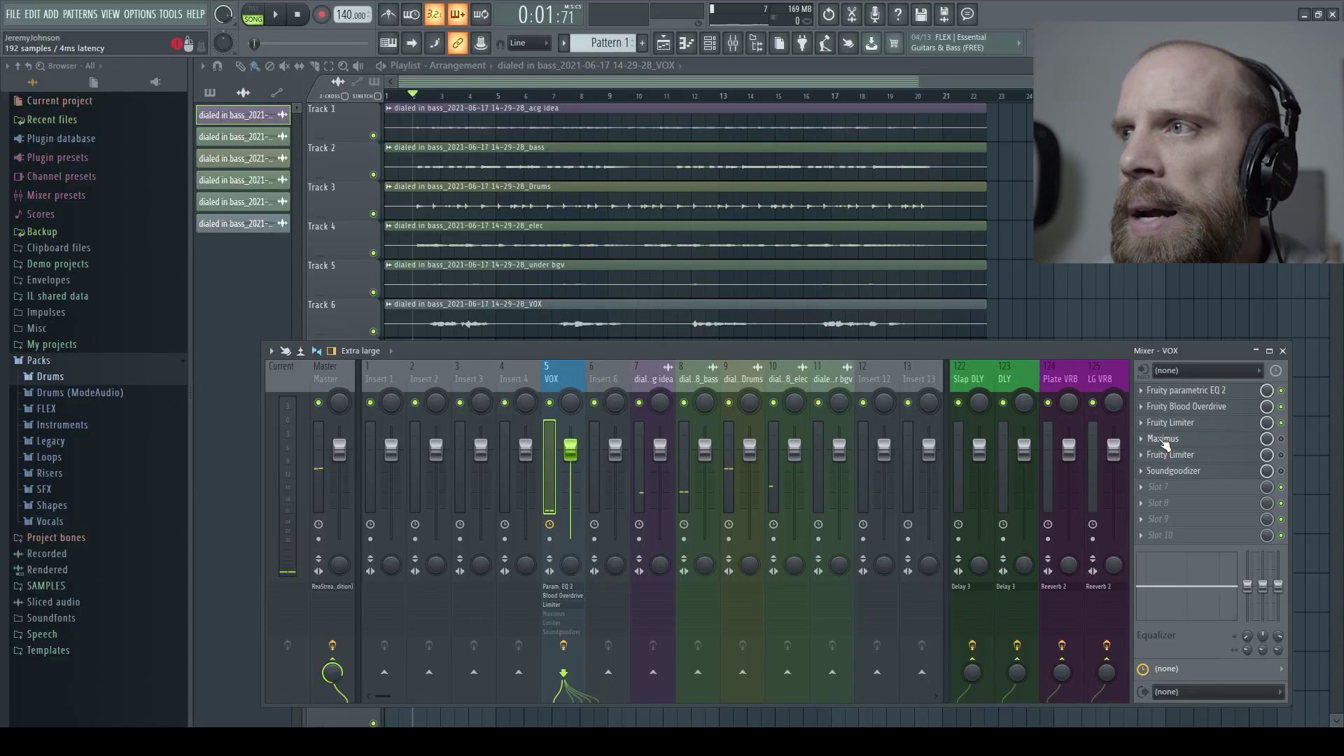
click(1165, 439)
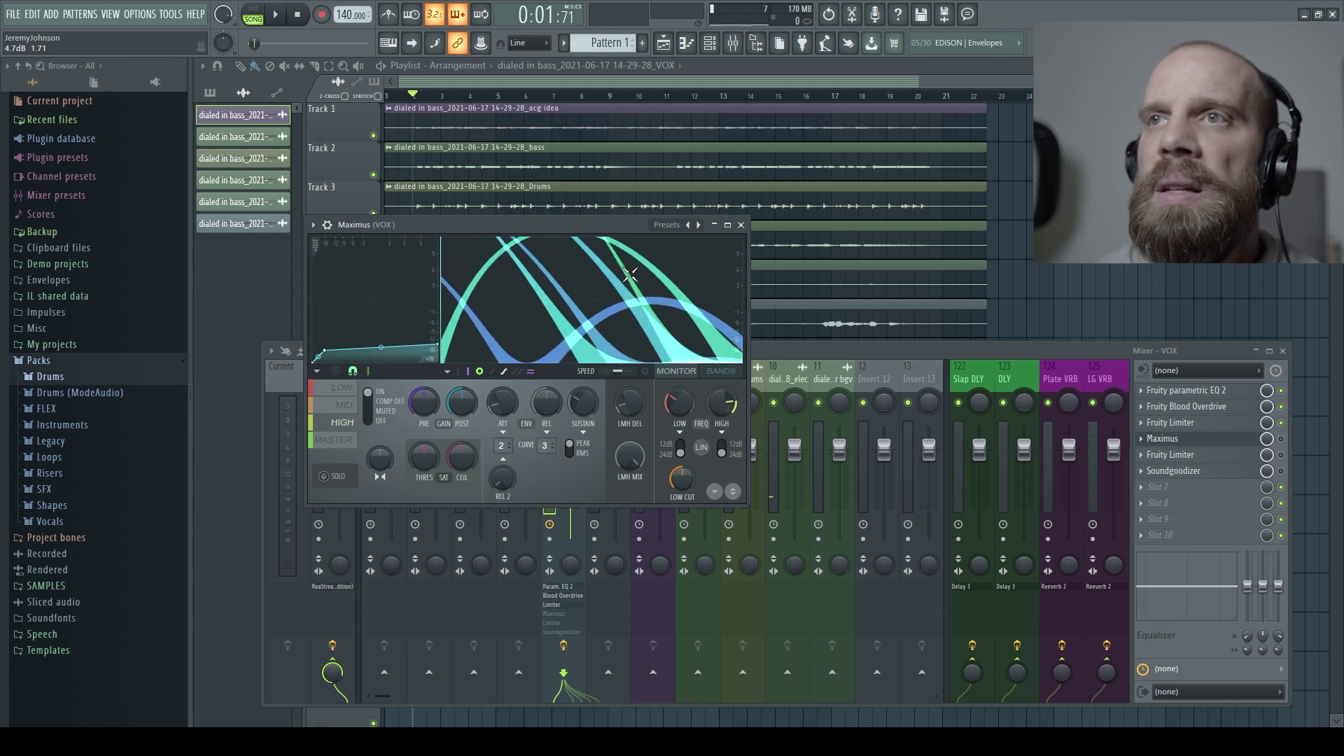
Enable Maximus BANDS, enlarge its window, and lower the high band curve's middle and end points
click(929, 350)
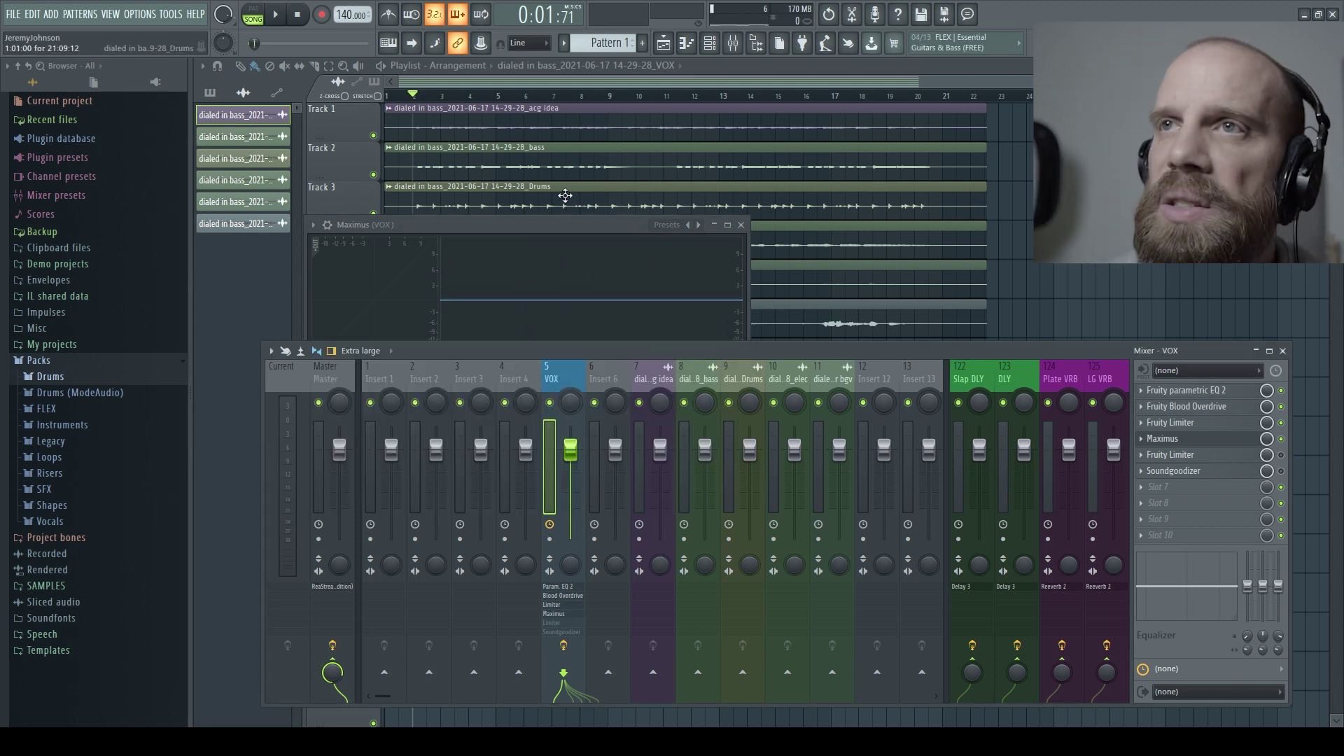
click(547, 253)
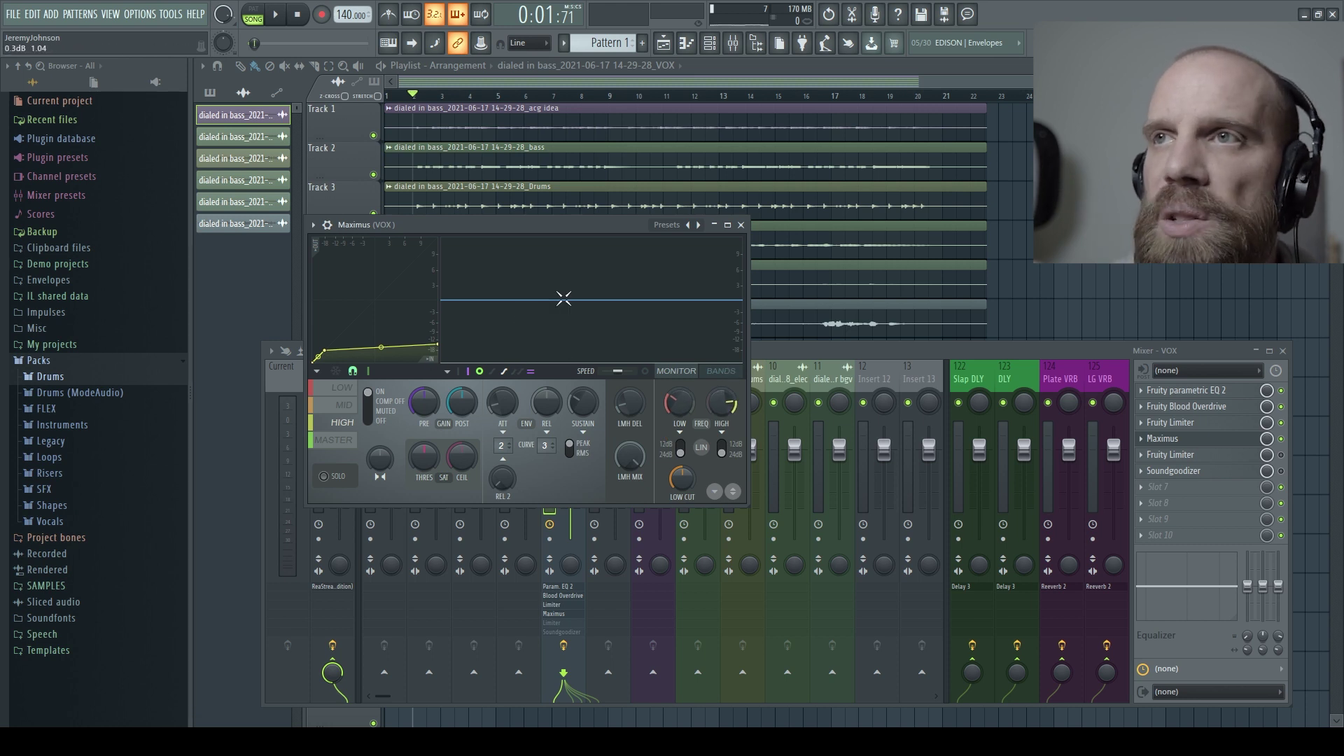
click(726, 374)
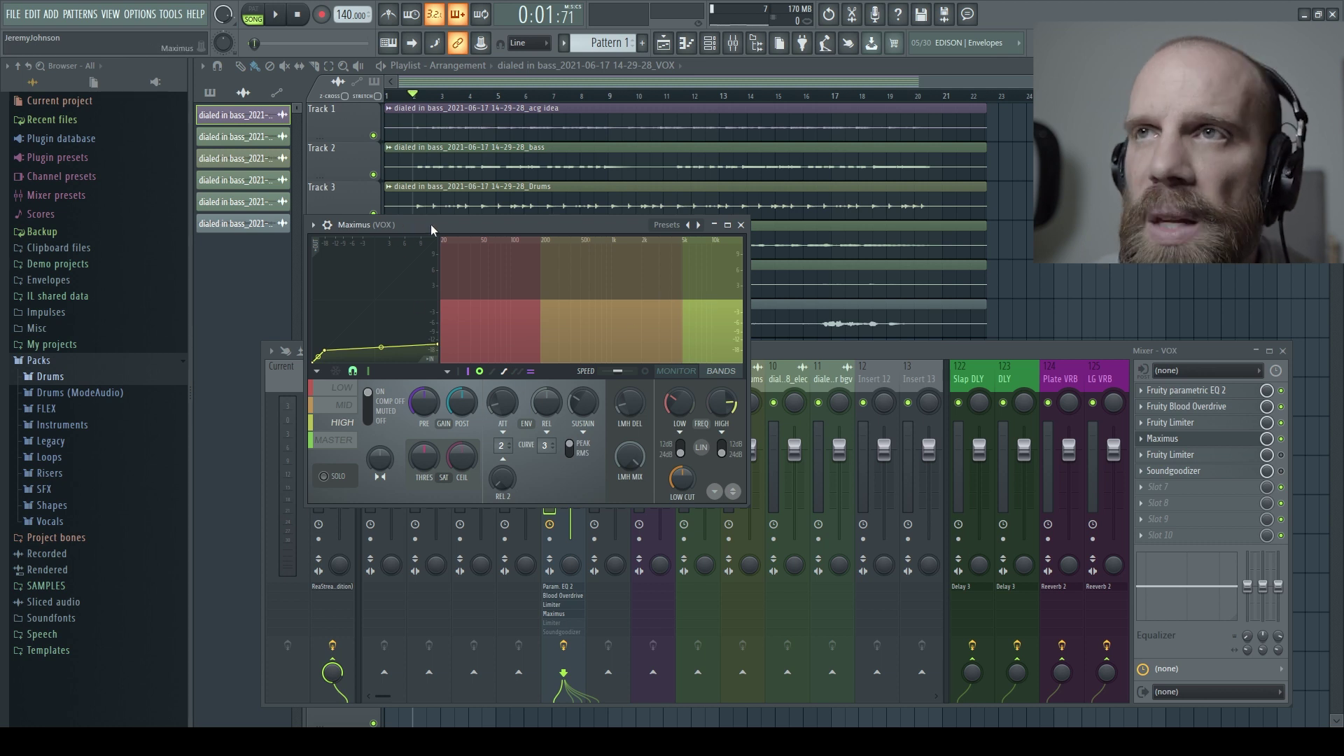
drag(432, 229, 400, 140)
drag(718, 418, 1125, 606)
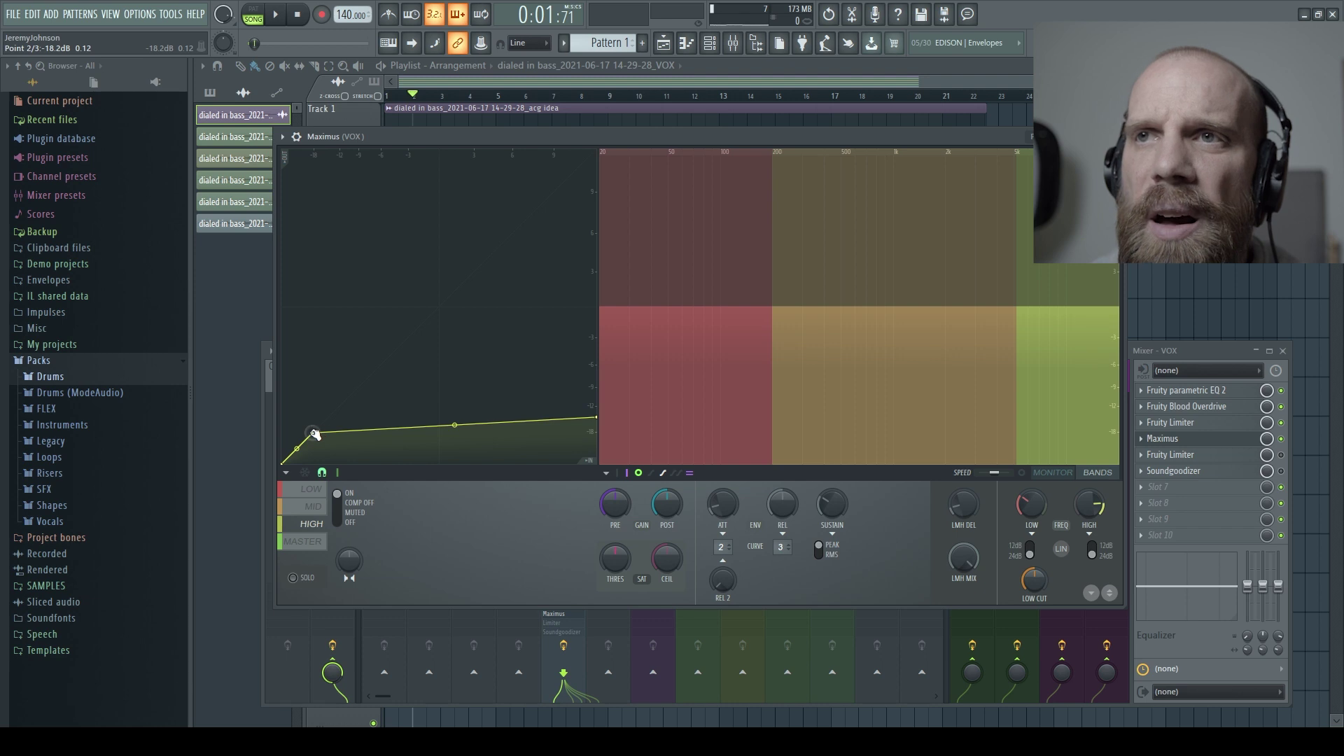
drag(314, 434, 309, 446)
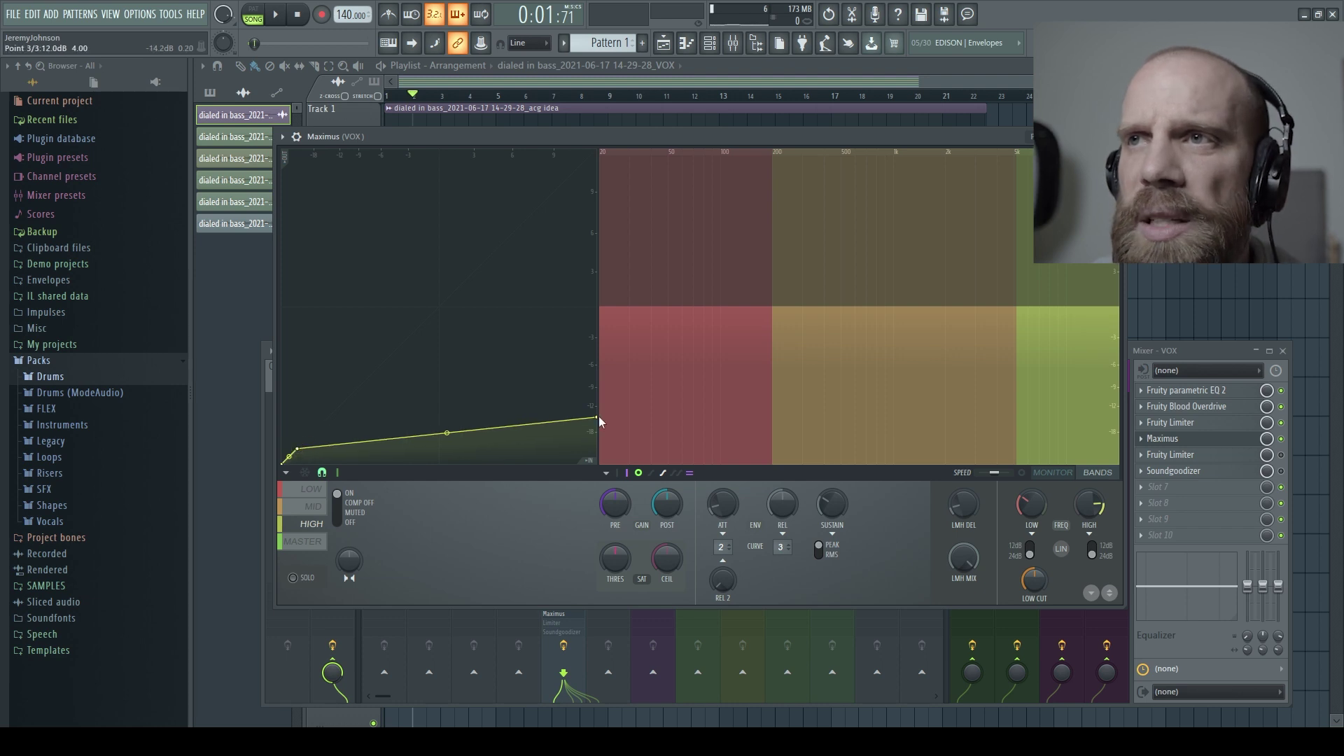
drag(598, 415, 600, 431)
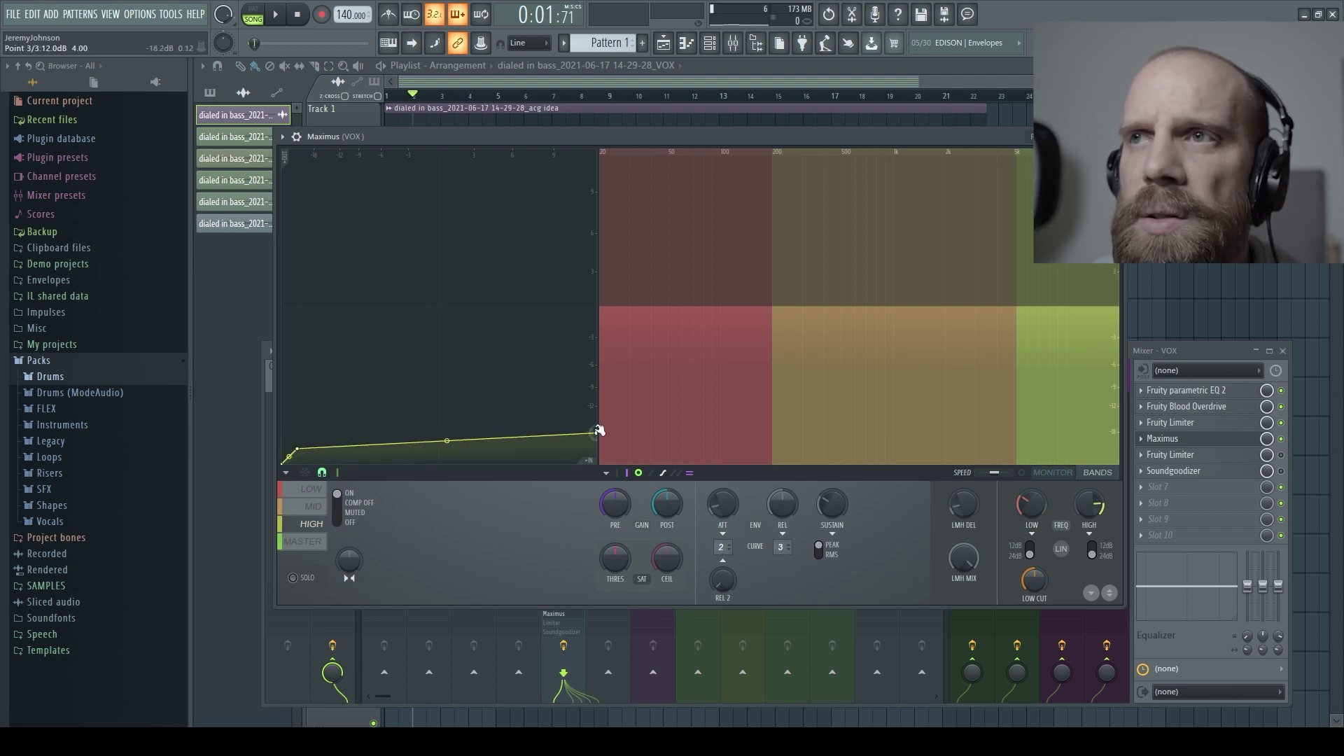
click(1065, 474)
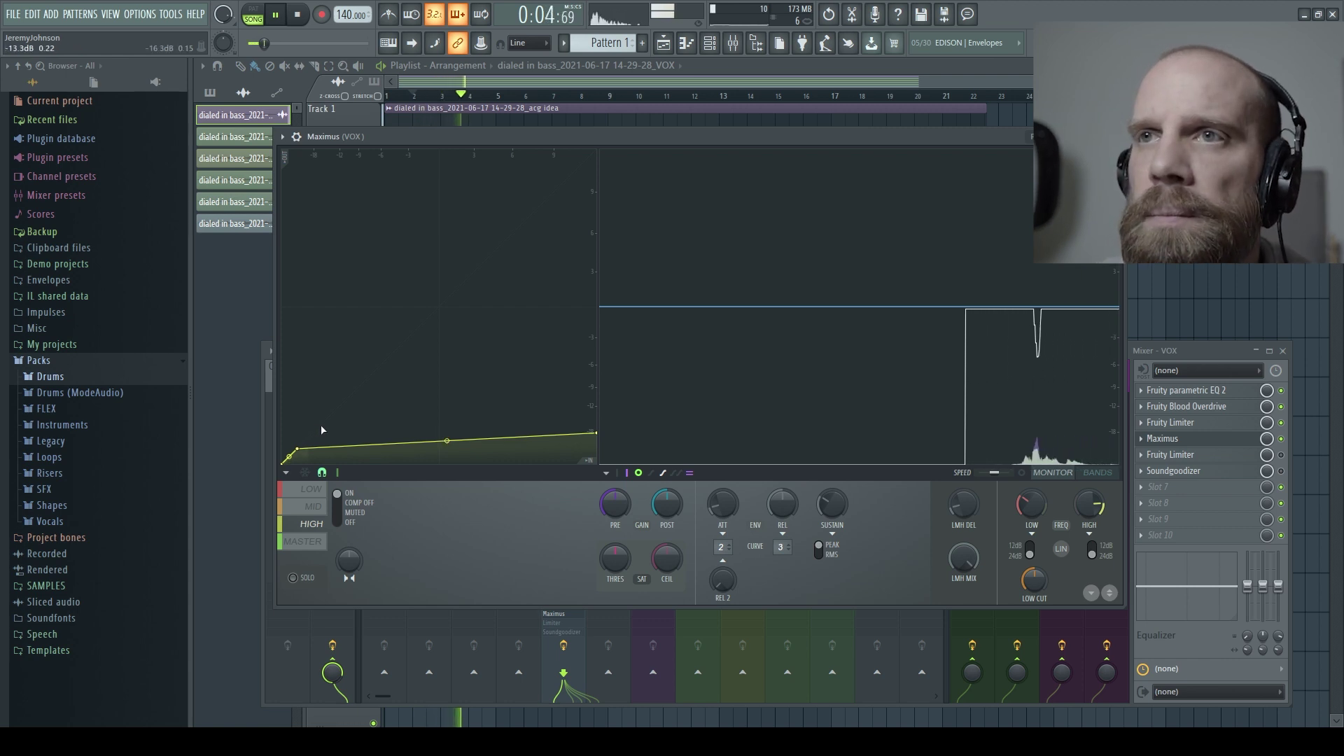
Raise the high-band curve's last point to 12.0 dB, close Maximus, and stop playback
drag(596, 433, 600, 419)
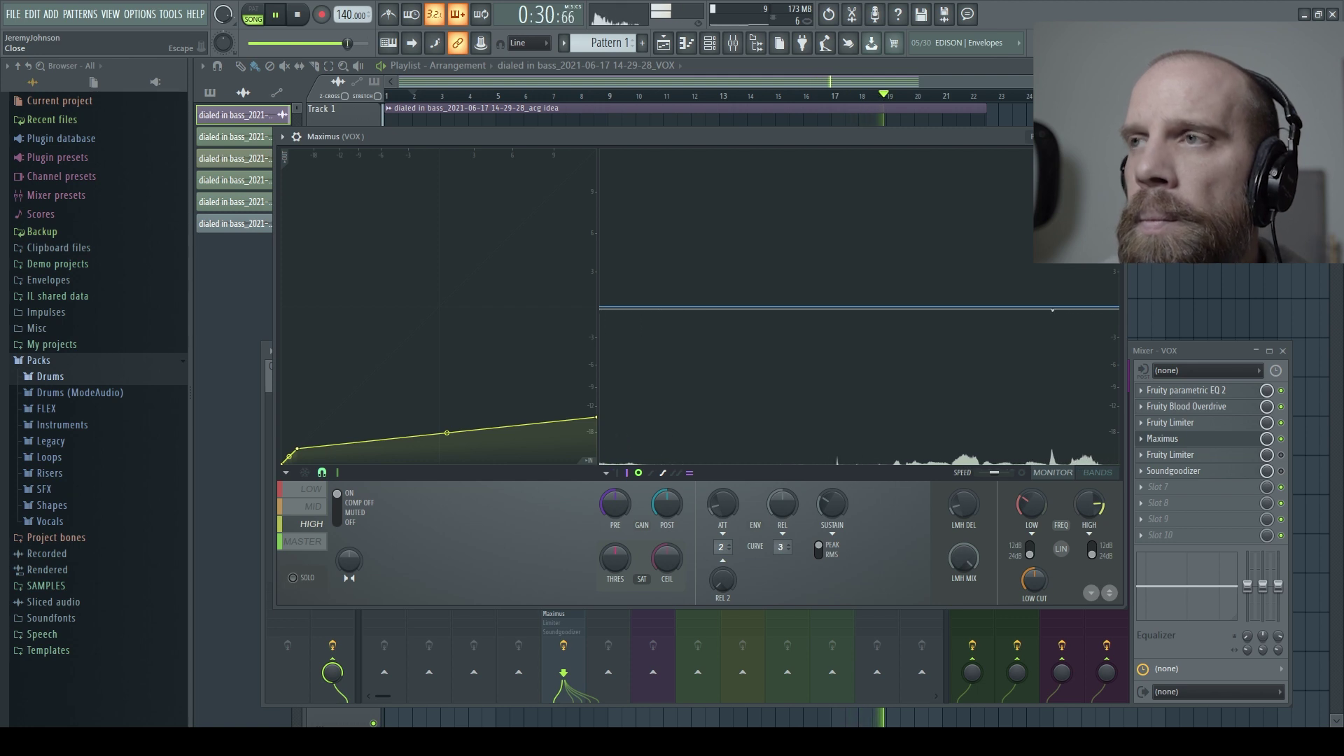
key(Escape)
key(space)
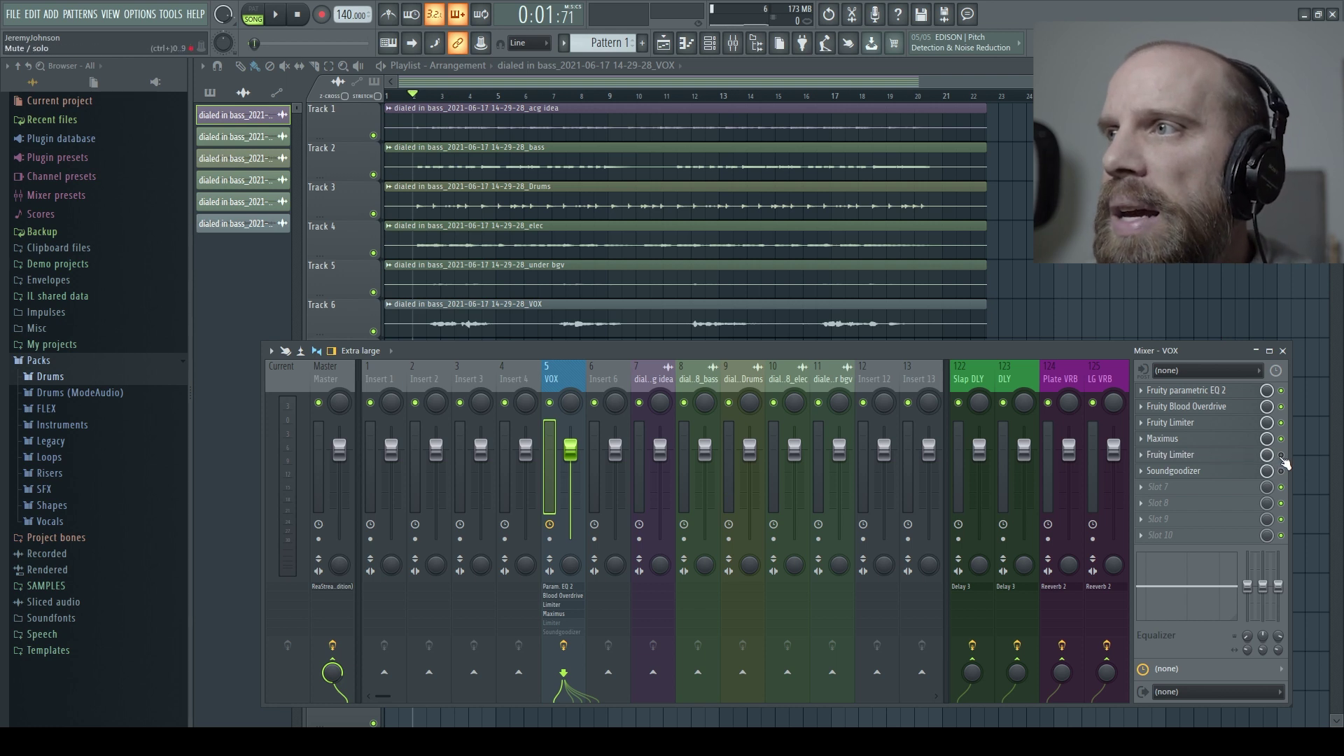
During playback, lower the second Fruity Limiter's COMP threshold and raise its gain, then close it
click(1212, 456)
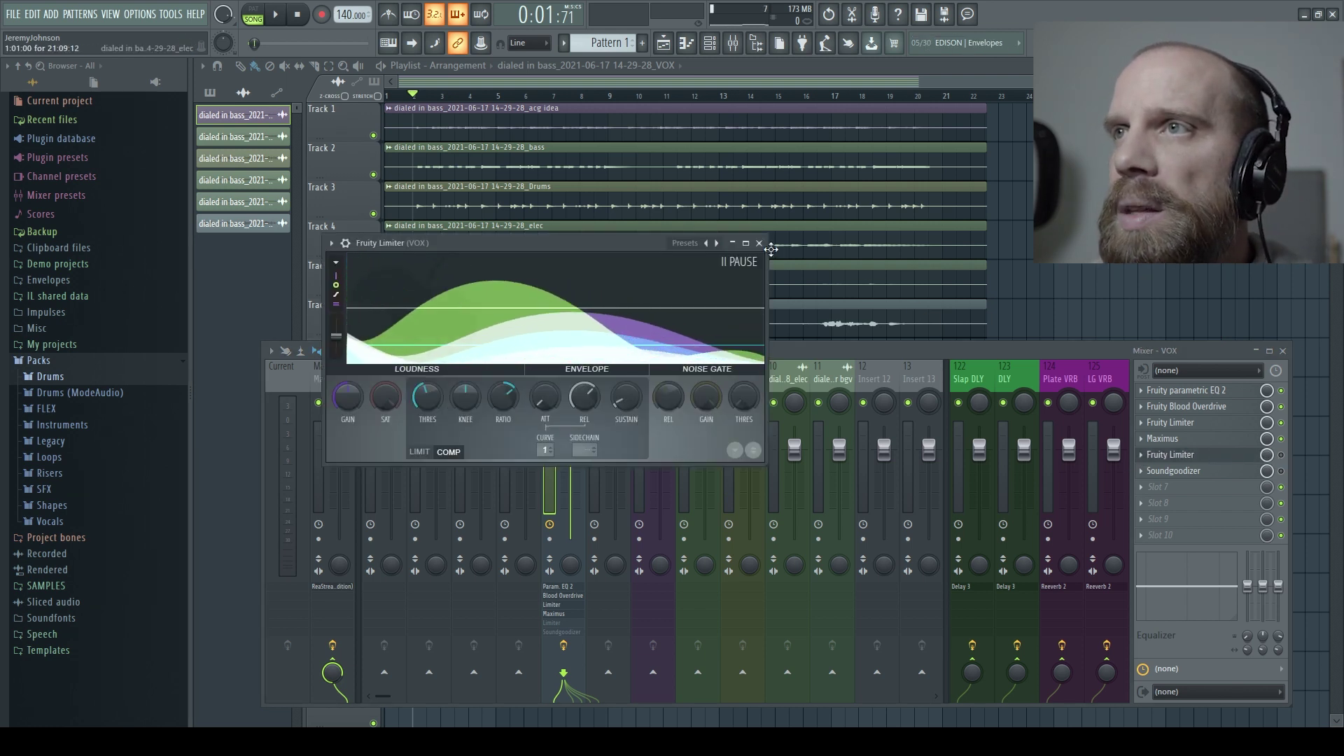
click(1282, 455)
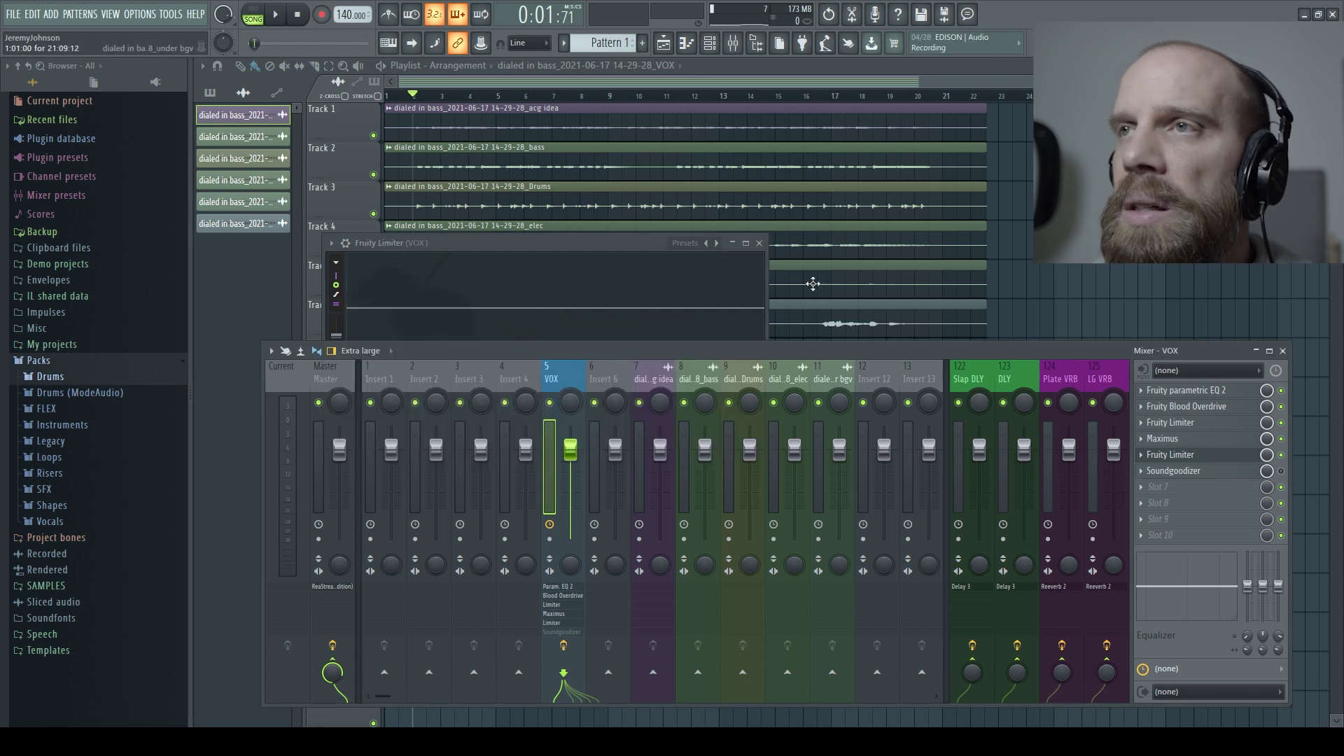
drag(623, 243, 599, 232)
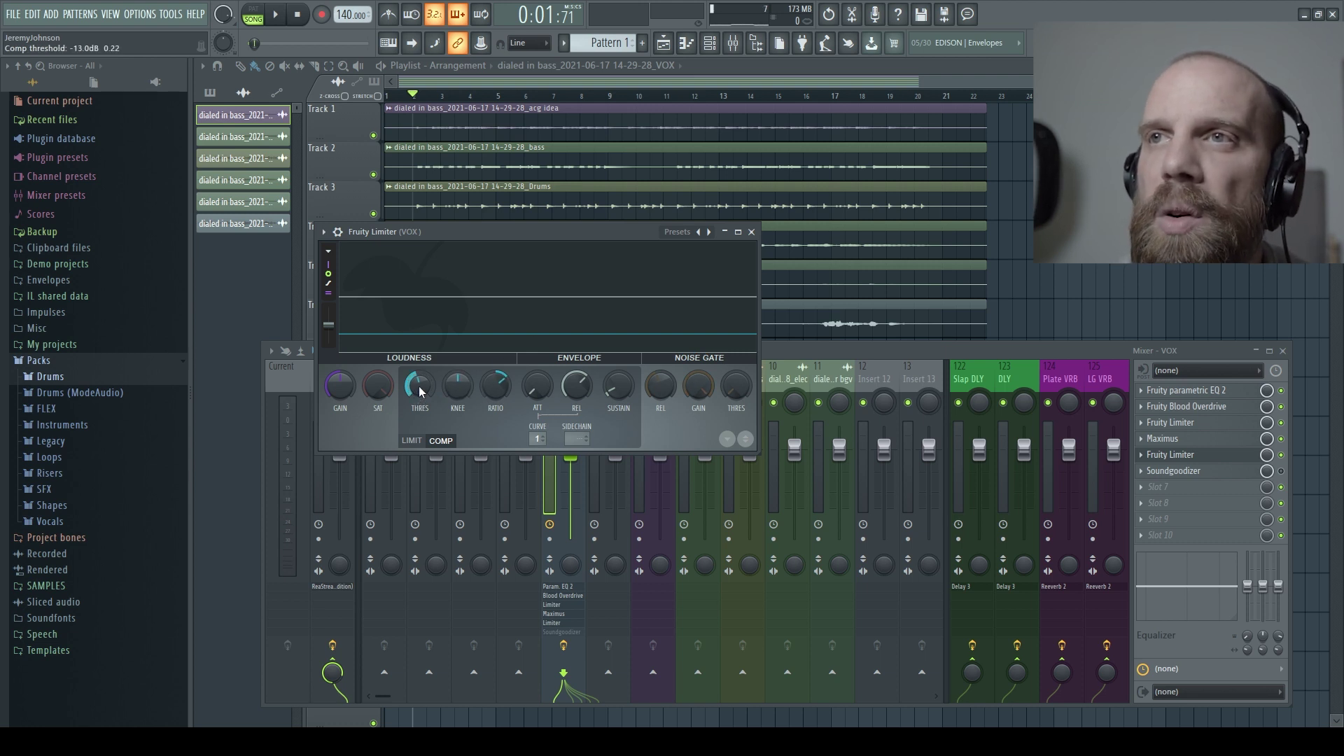
key(space)
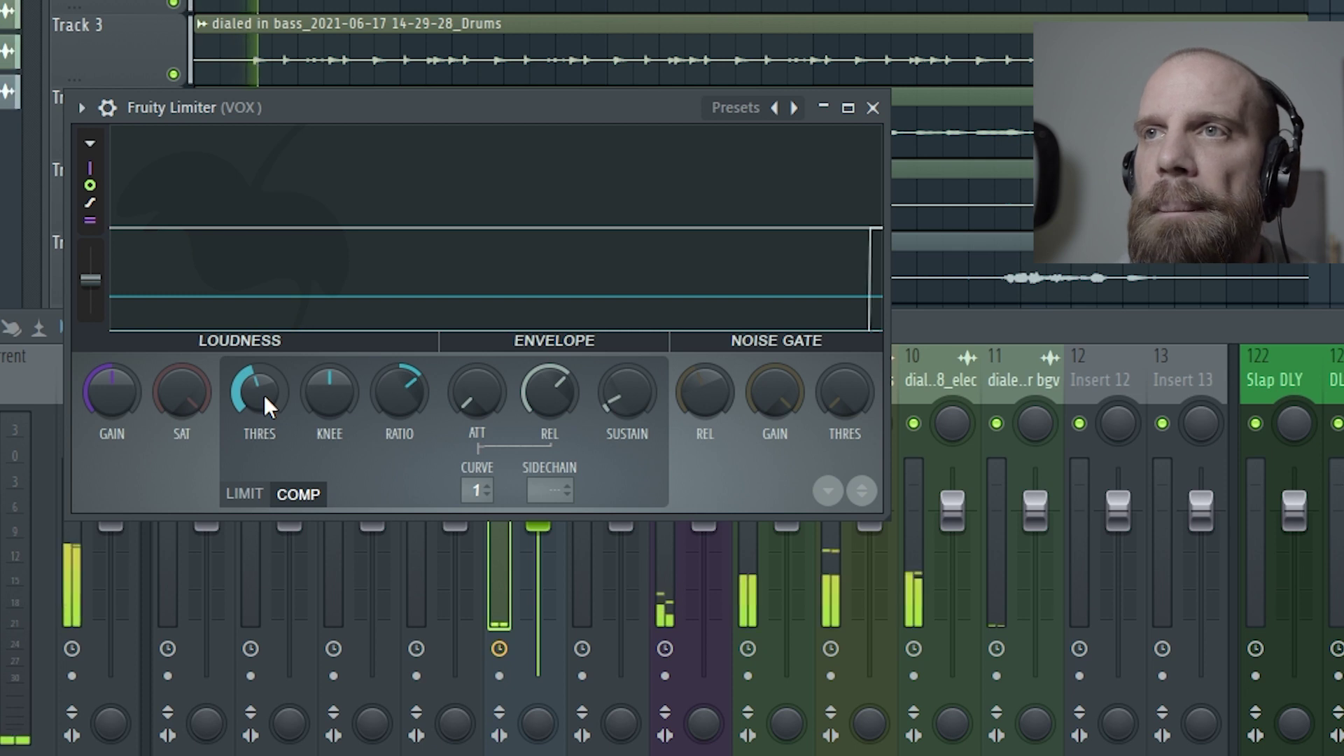
drag(259, 392, 259, 419)
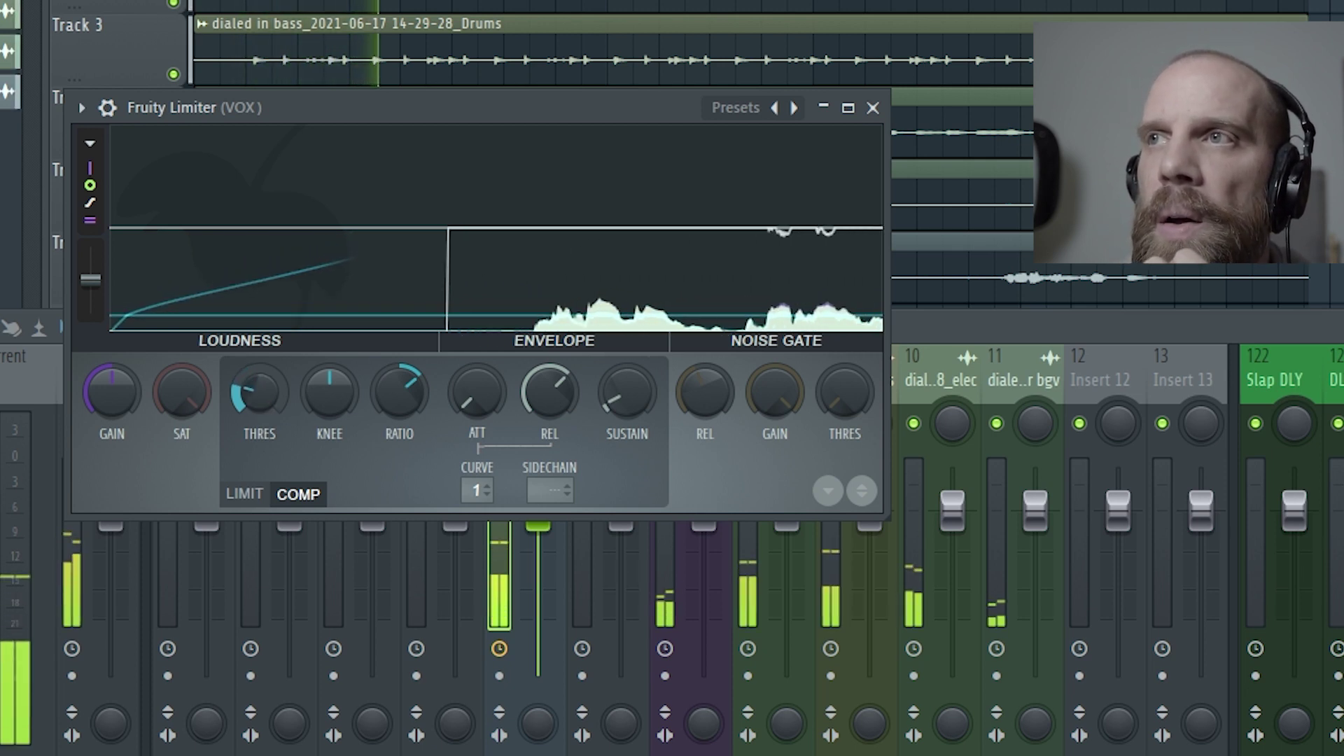
mouse_move(259, 419)
mouse_down()
mouse_move(259, 435)
mouse_move(239, 410)
mouse_up()
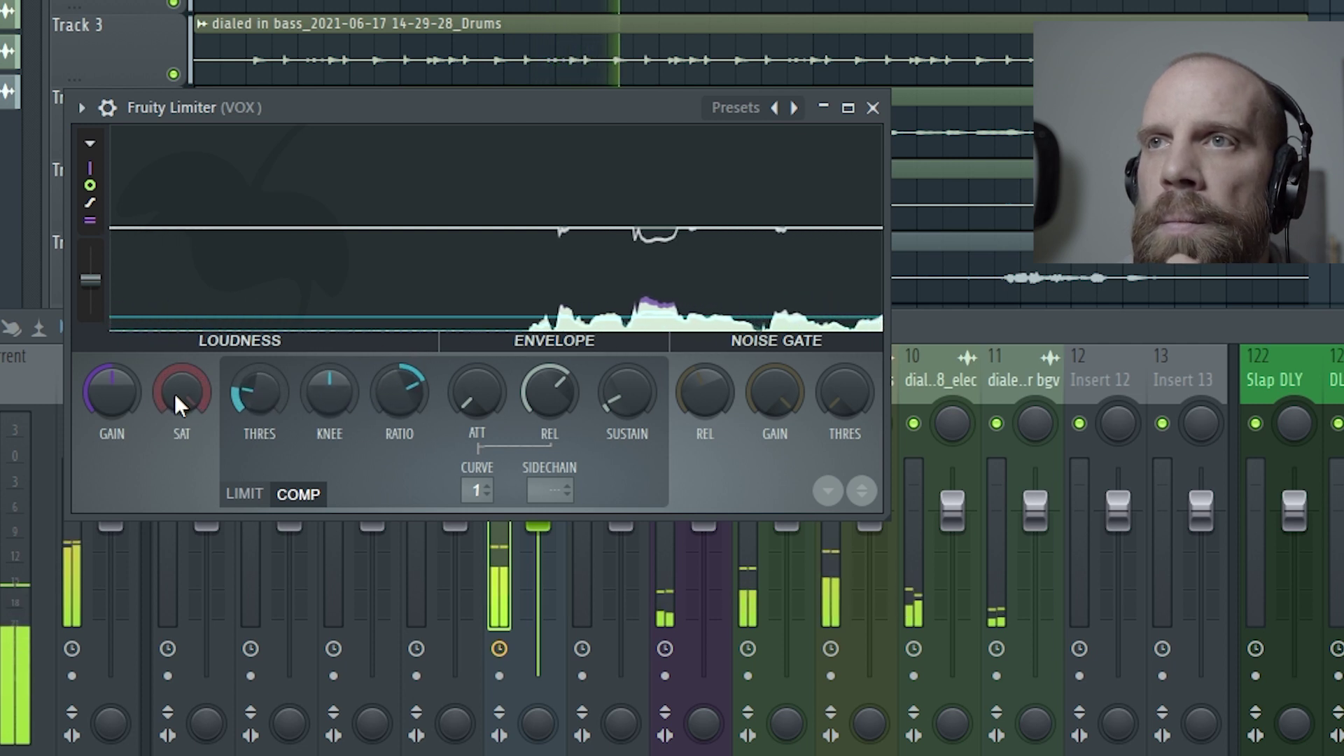
drag(112, 393, 111, 357)
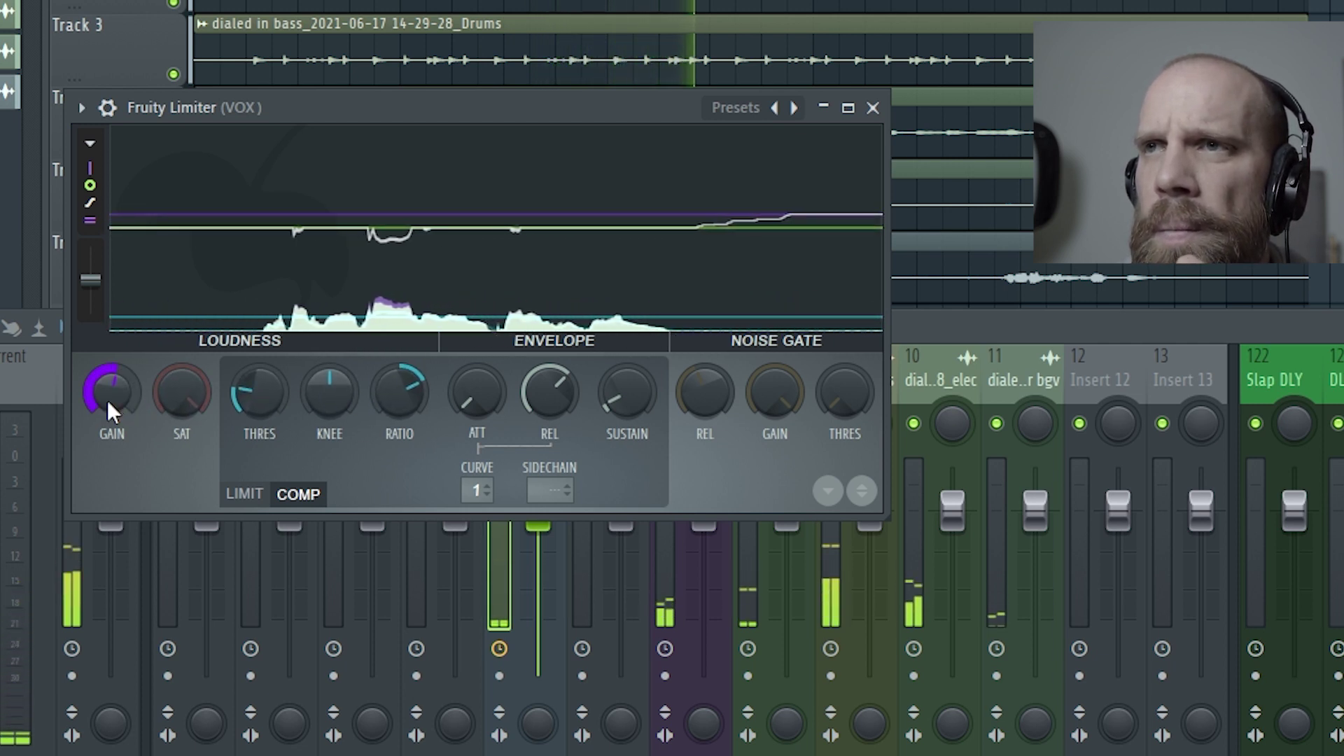
click(873, 108)
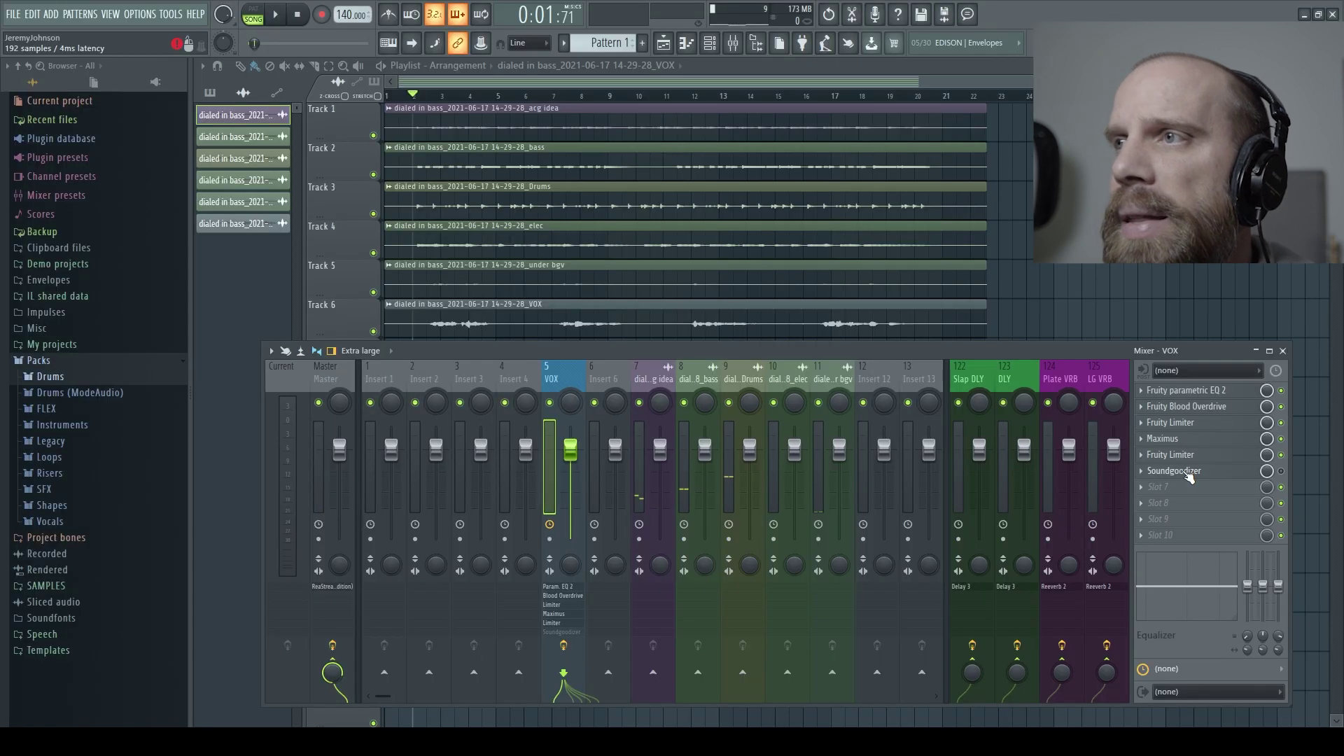
Turn up the Soundgoodizer amount, try mode D, settle on mode A, and stop playback
click(1184, 471)
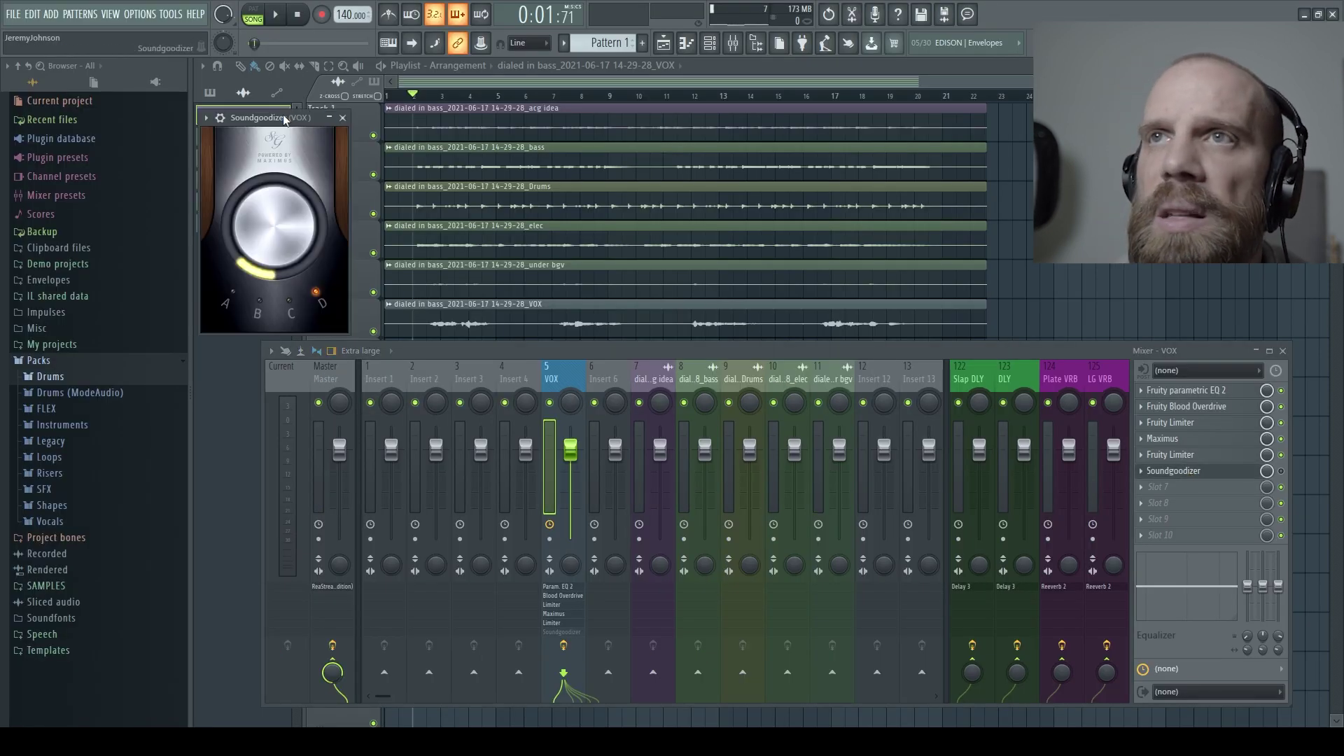
drag(285, 119, 306, 132)
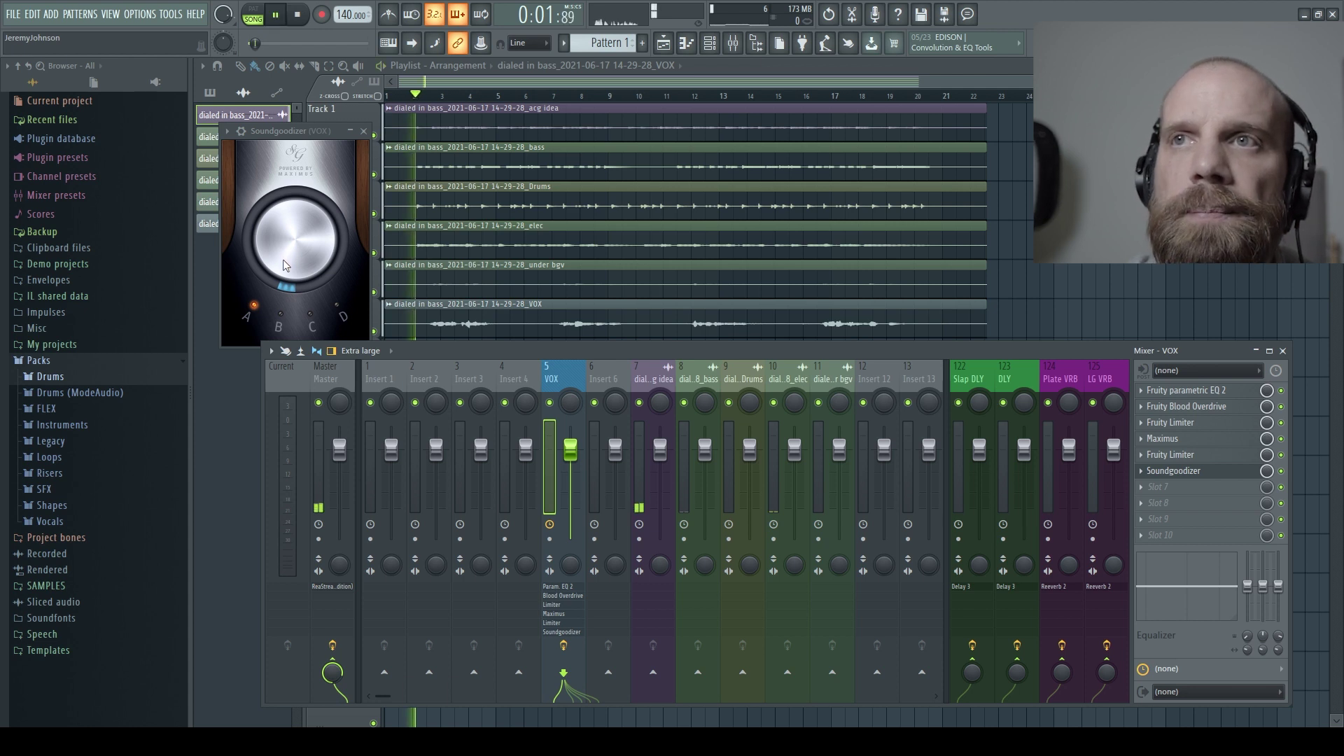
drag(284, 265, 283, 242)
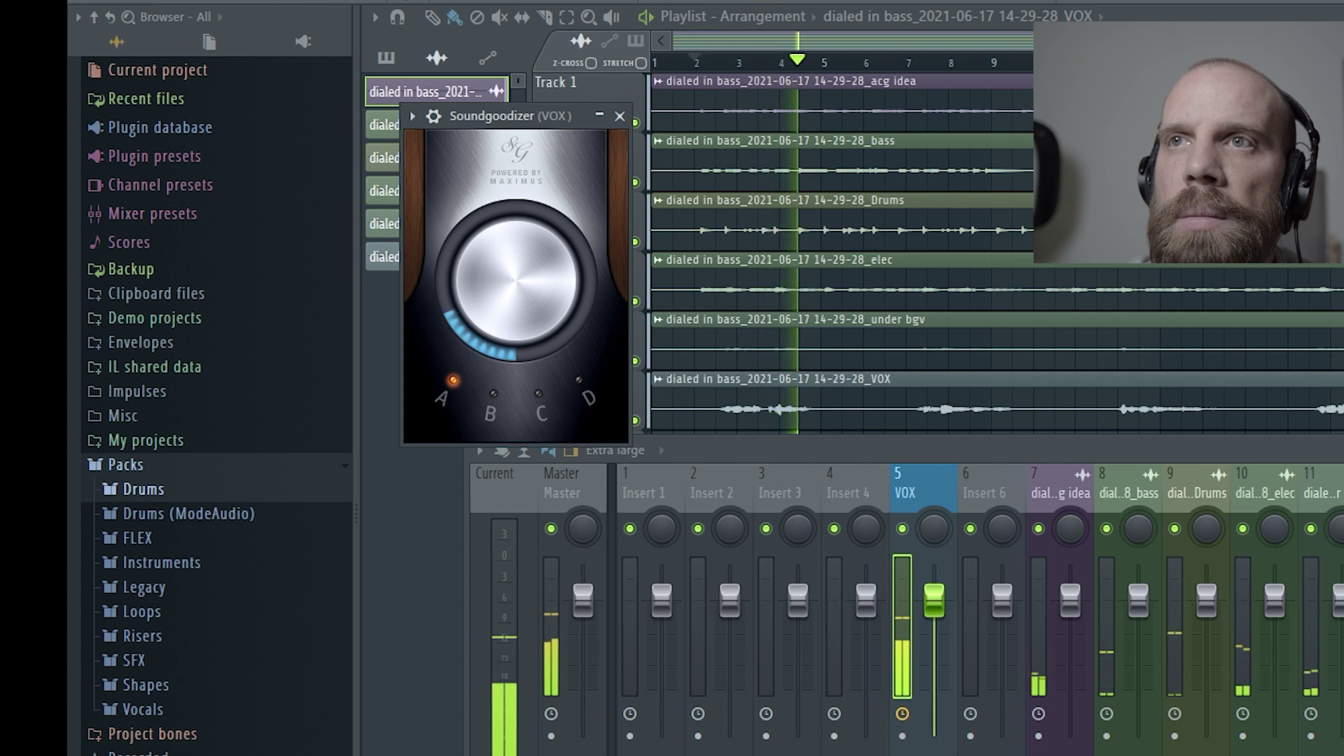
click(579, 382)
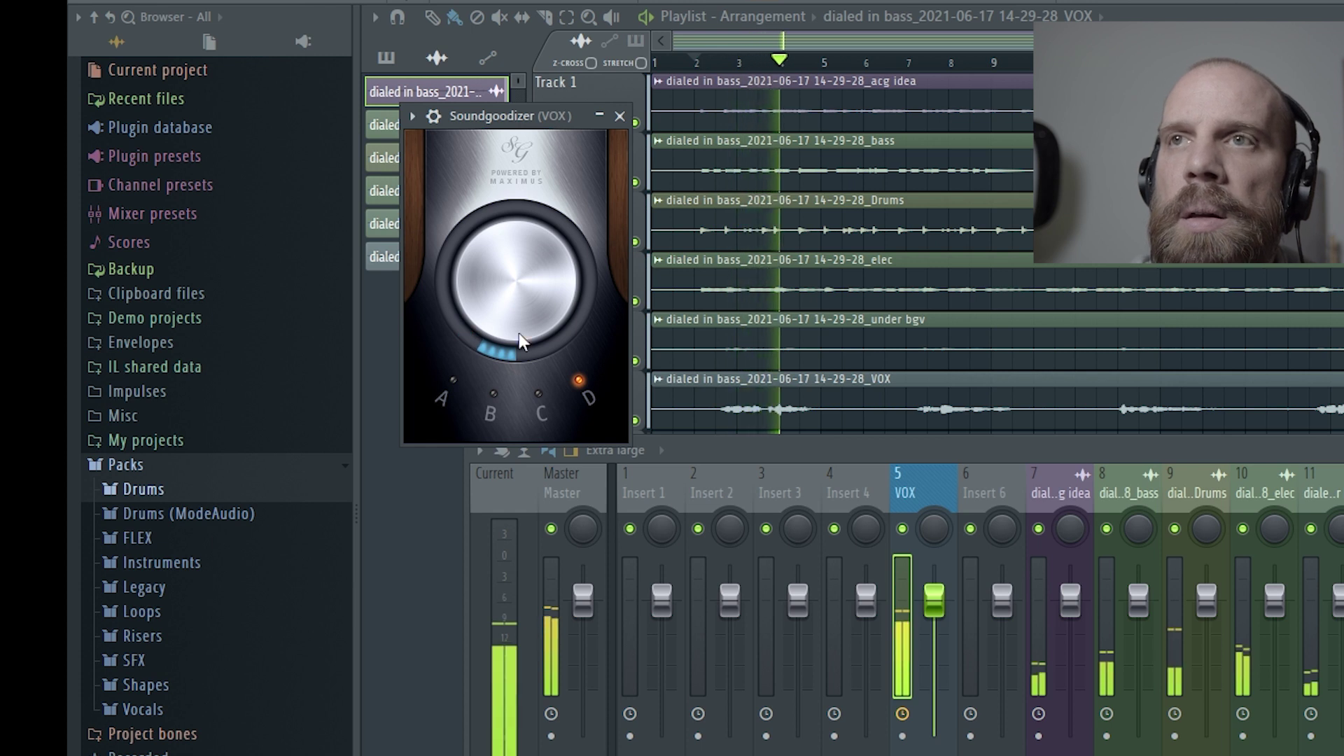
click(454, 381)
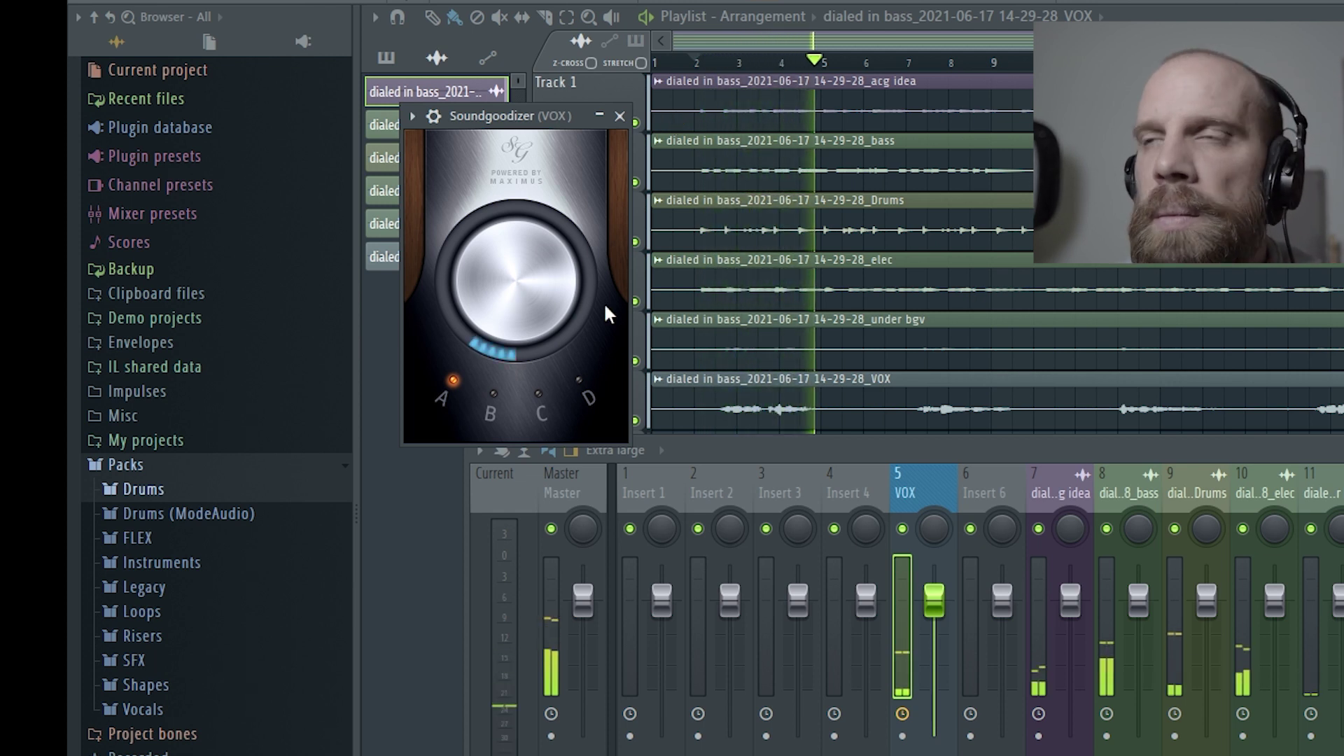
key(F9)
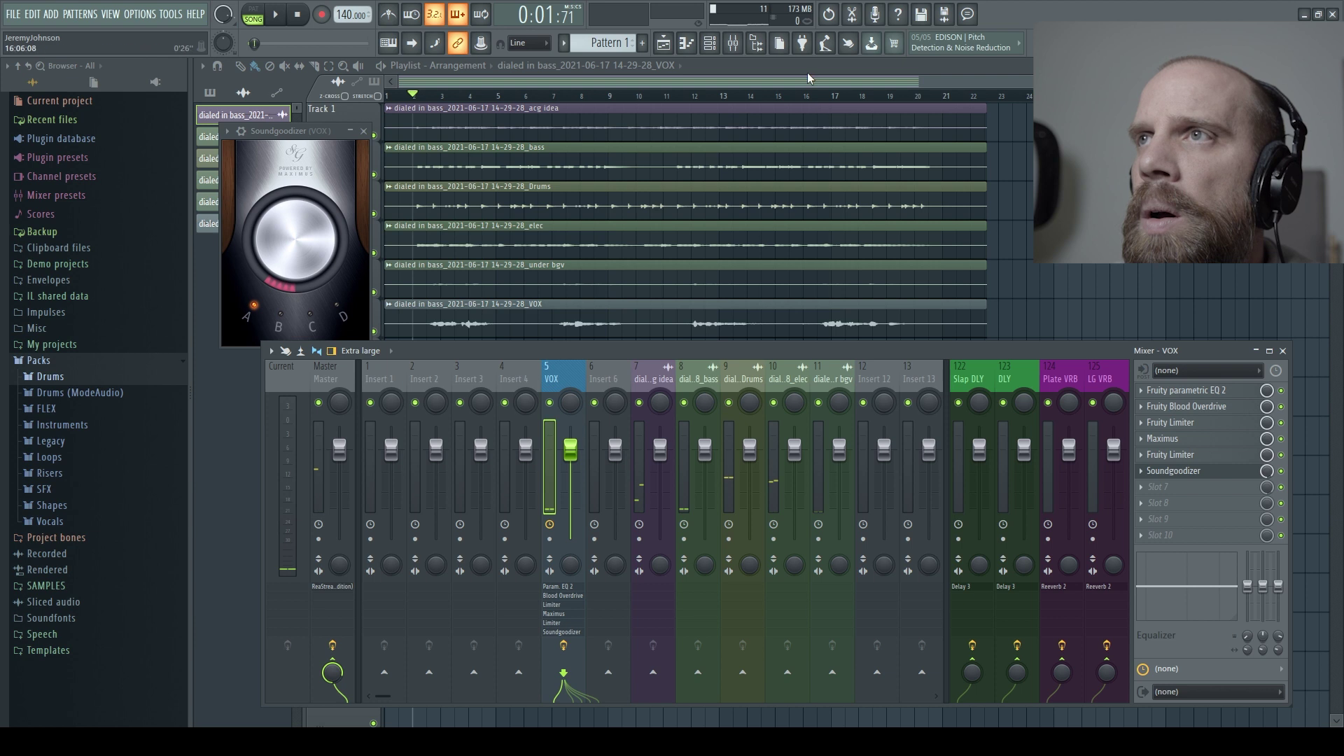
key(F12)
Select the Slap DLY, DLY, Plate VRB and LG VRB send tracks, reselect VOX, and start playback
key(F9)
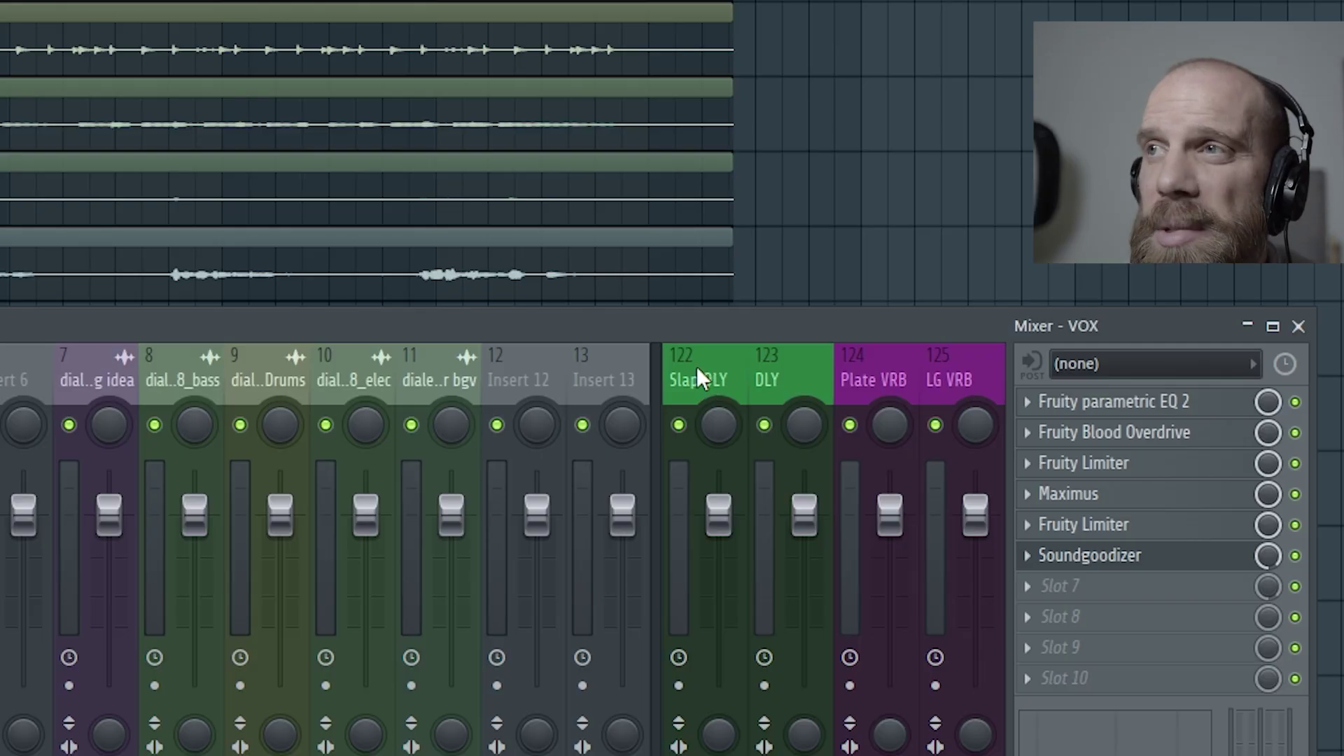
click(968, 372)
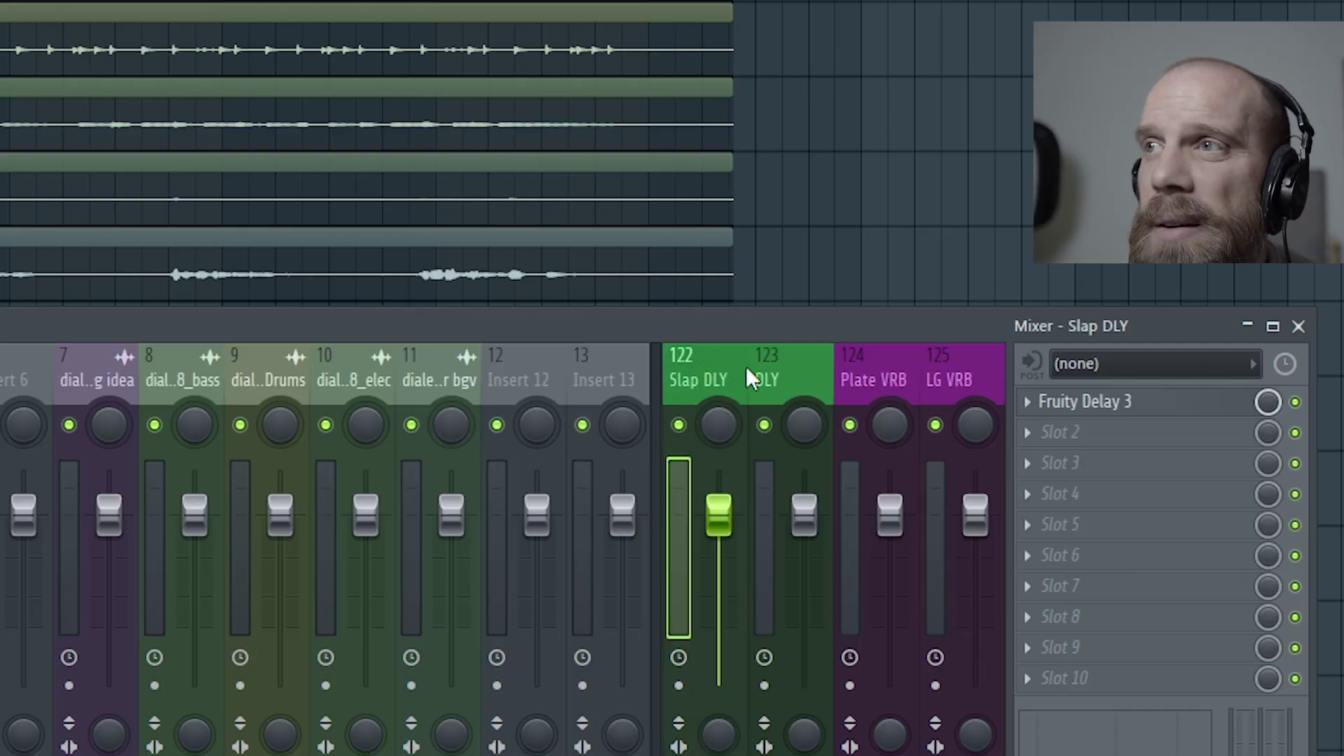
click(789, 371)
click(887, 376)
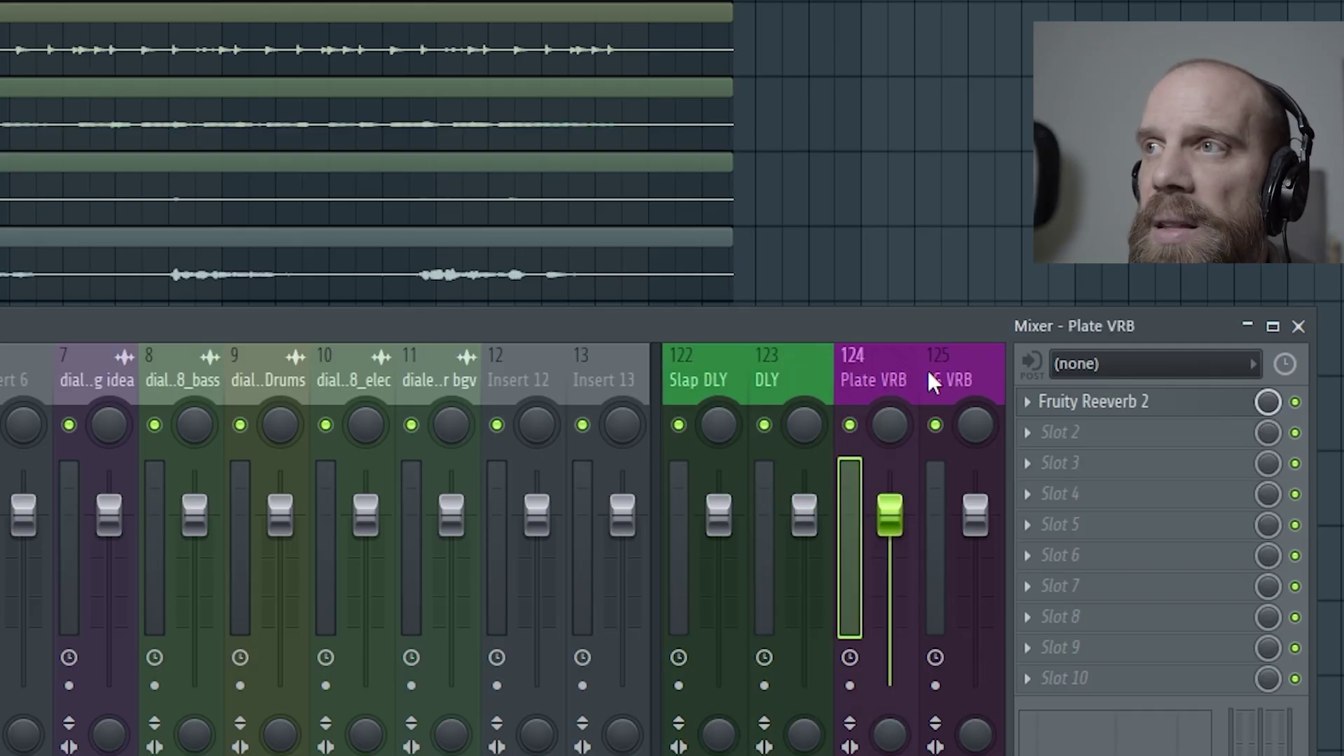
click(952, 371)
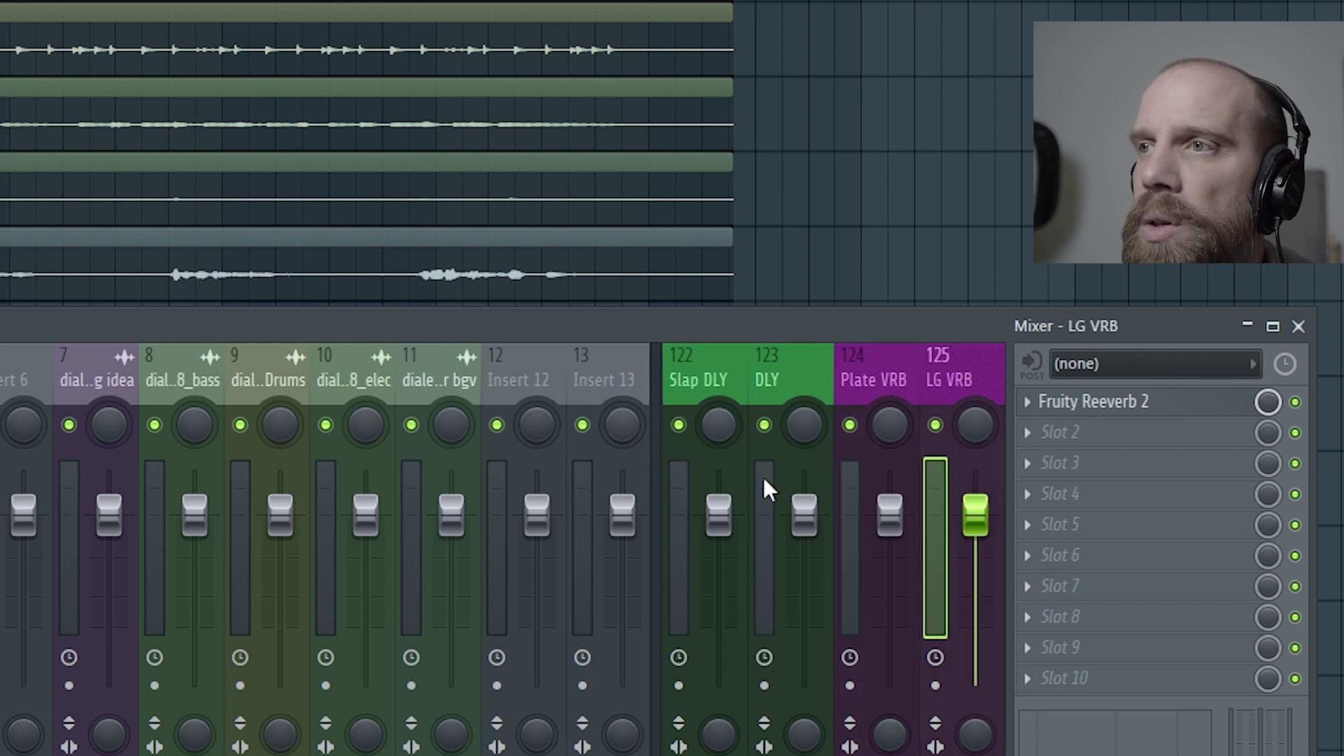
click(573, 385)
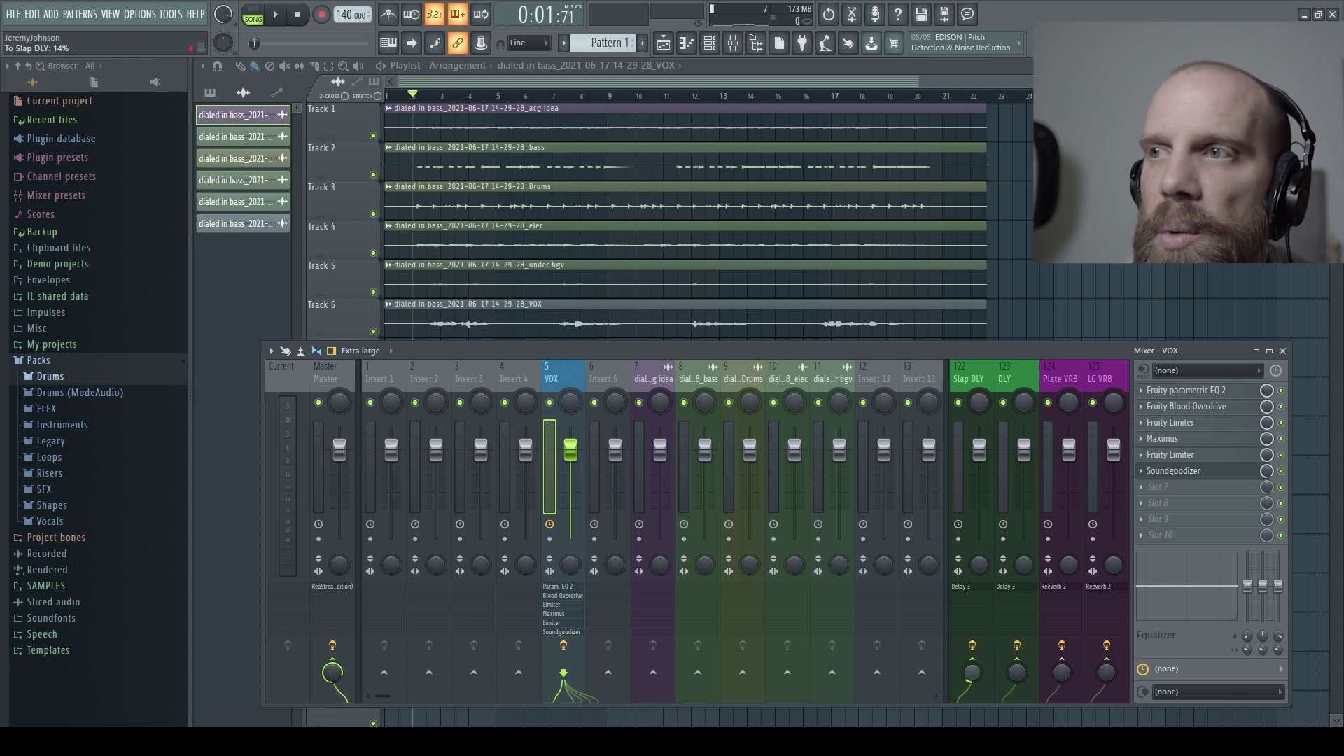
key(space)
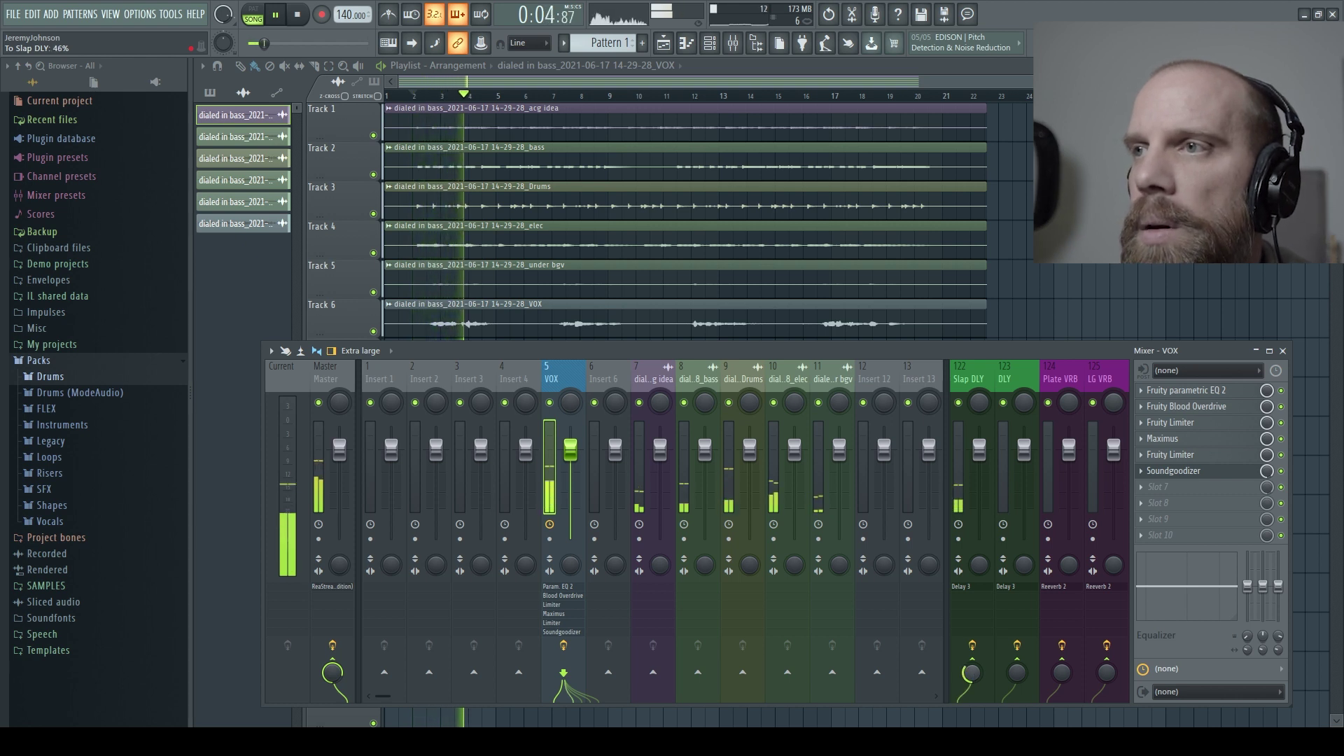
Open Fruity Delay 3 on the Slap DLY send bus
click(968, 379)
click(1190, 390)
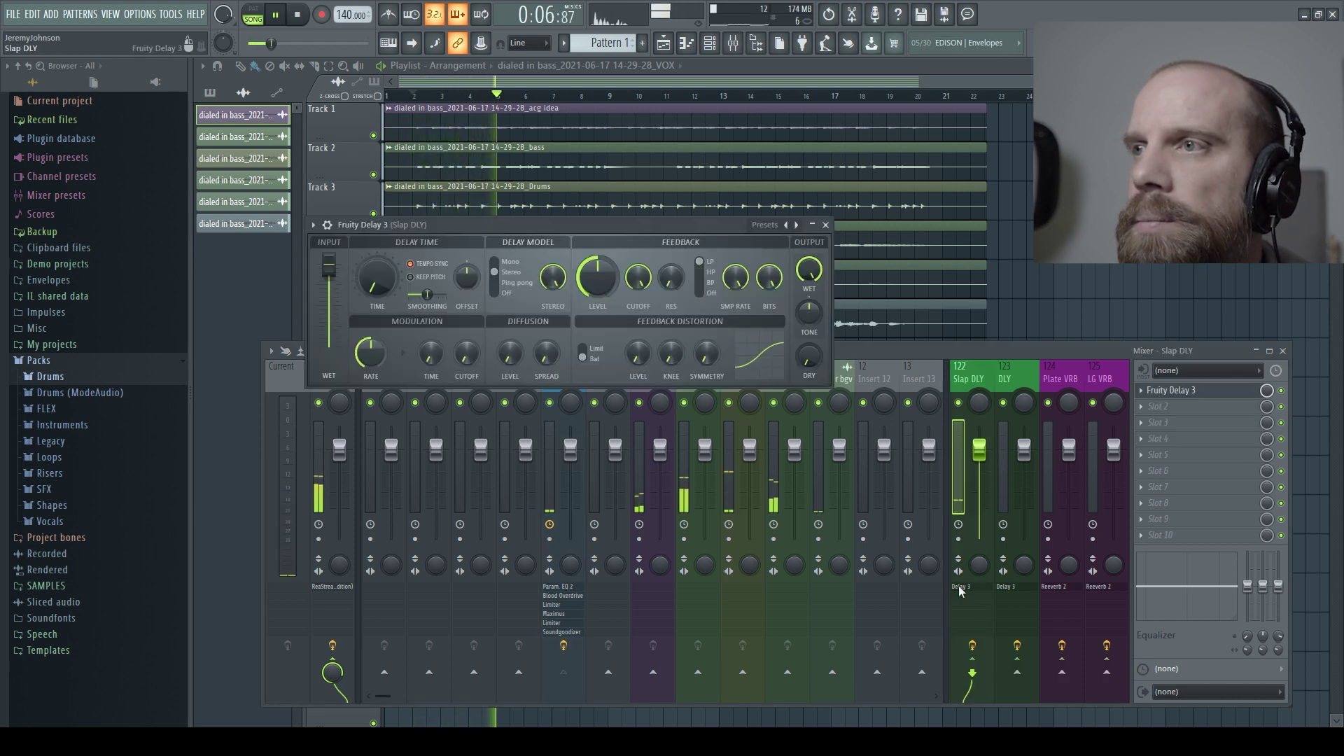
click(1190, 390)
click(1190, 390)
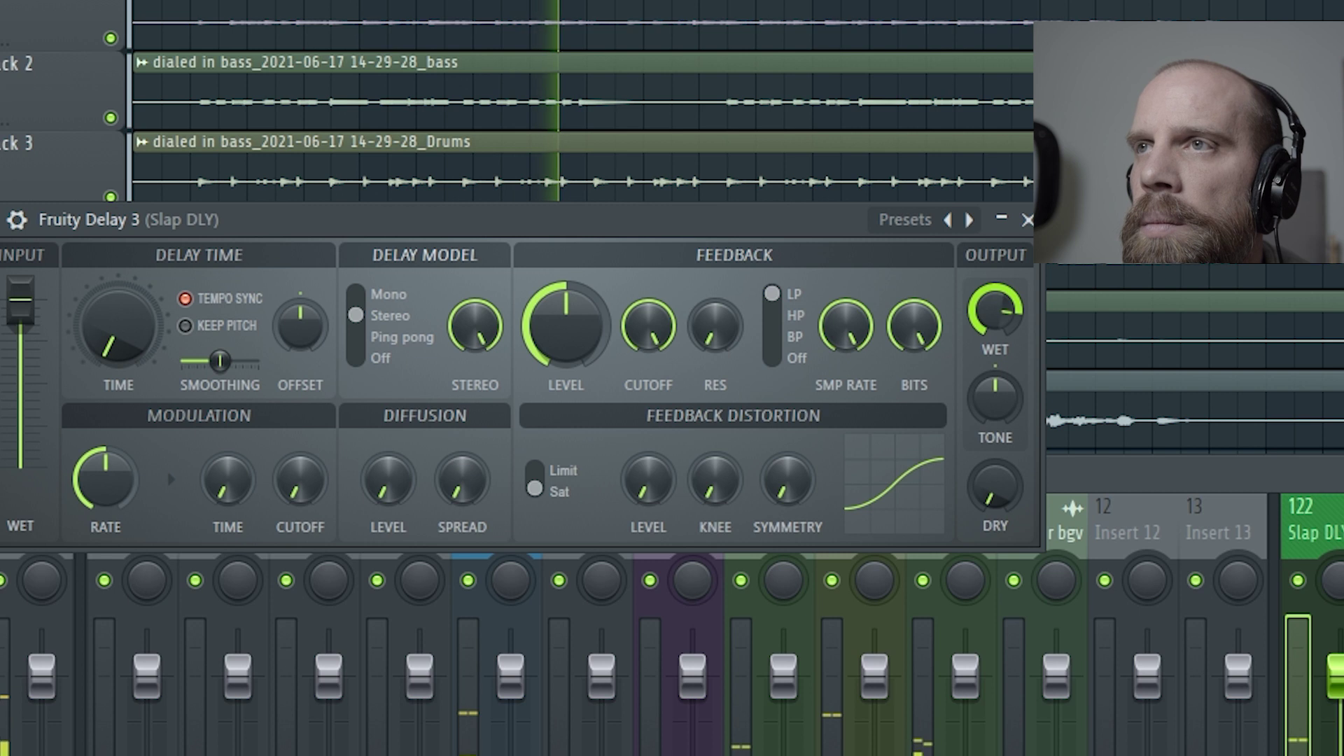
Lower the delay's wet and feedback levels, band-pass the feedback filter, and add slight resonance
drag(998, 315, 998, 337)
drag(566, 326, 566, 336)
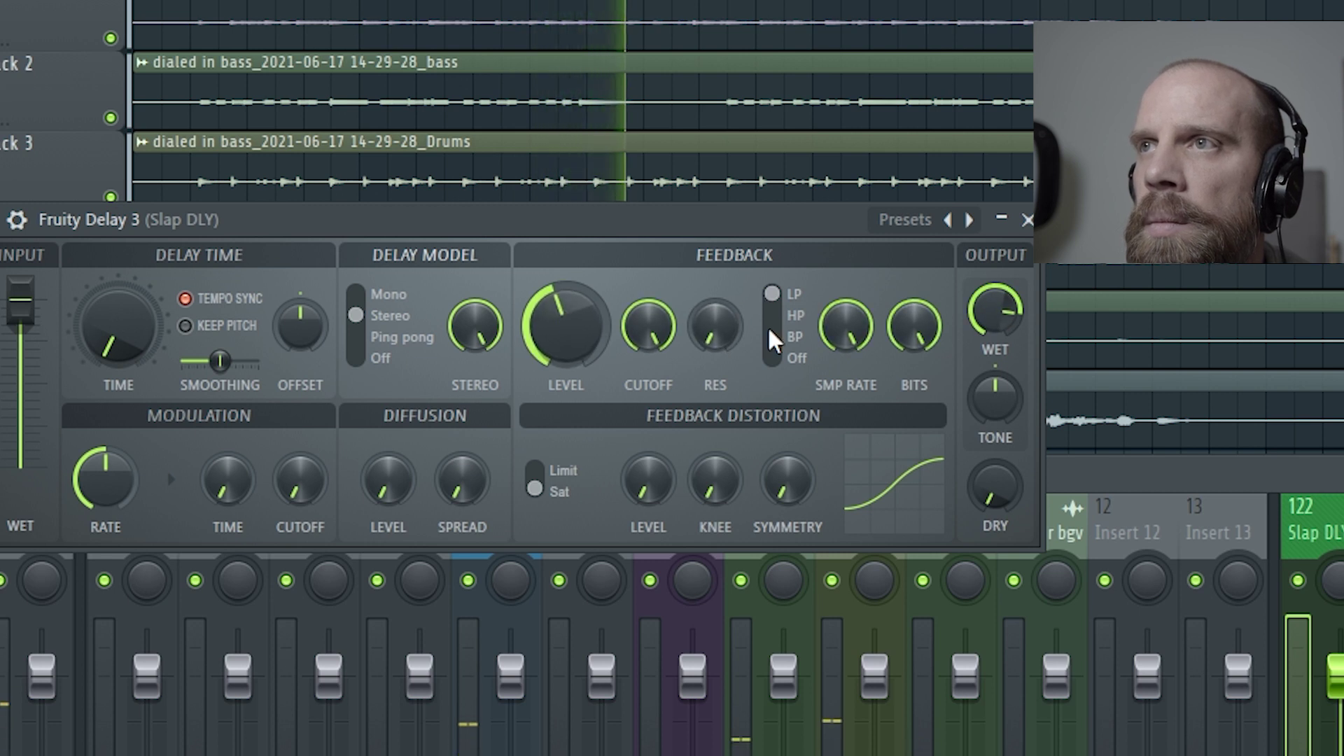
click(788, 339)
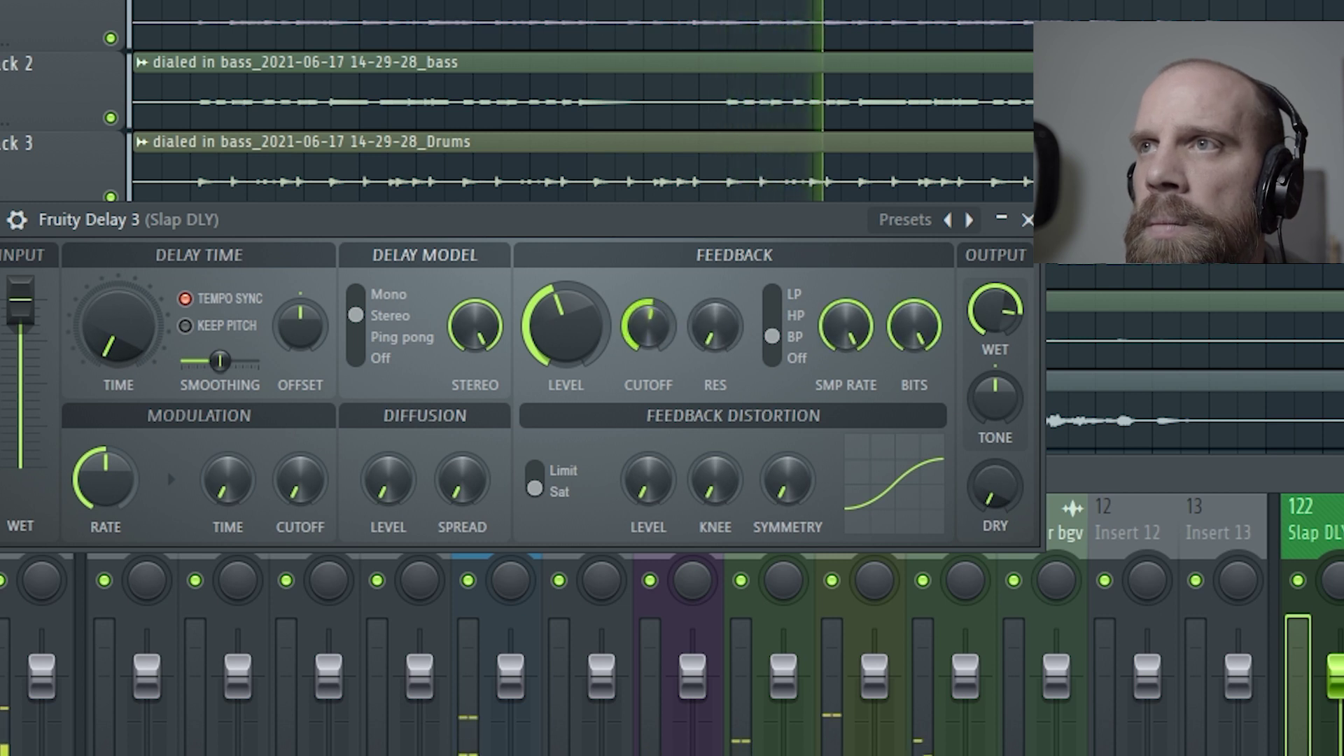
drag(717, 336, 644, 312)
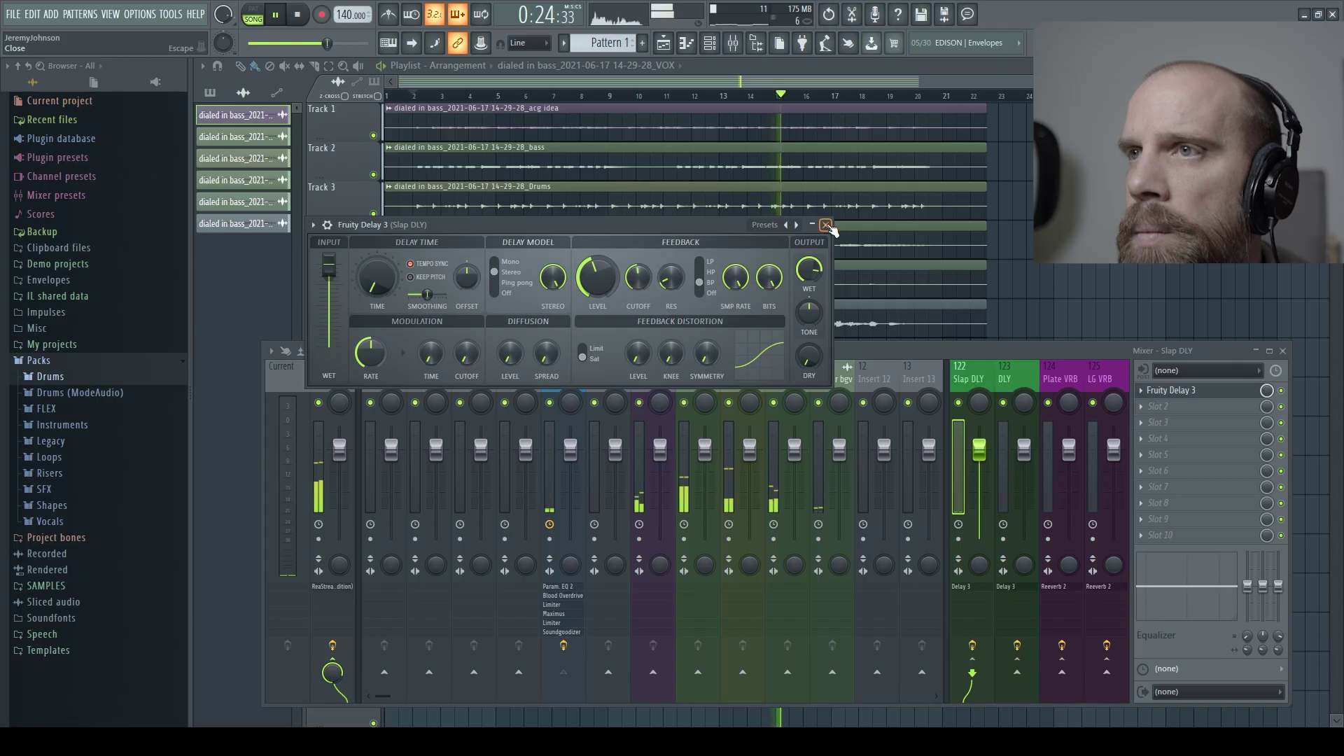
Close the Slap DLY delay and bring up Fruity Delay 3 on the DLY bus
click(1027, 219)
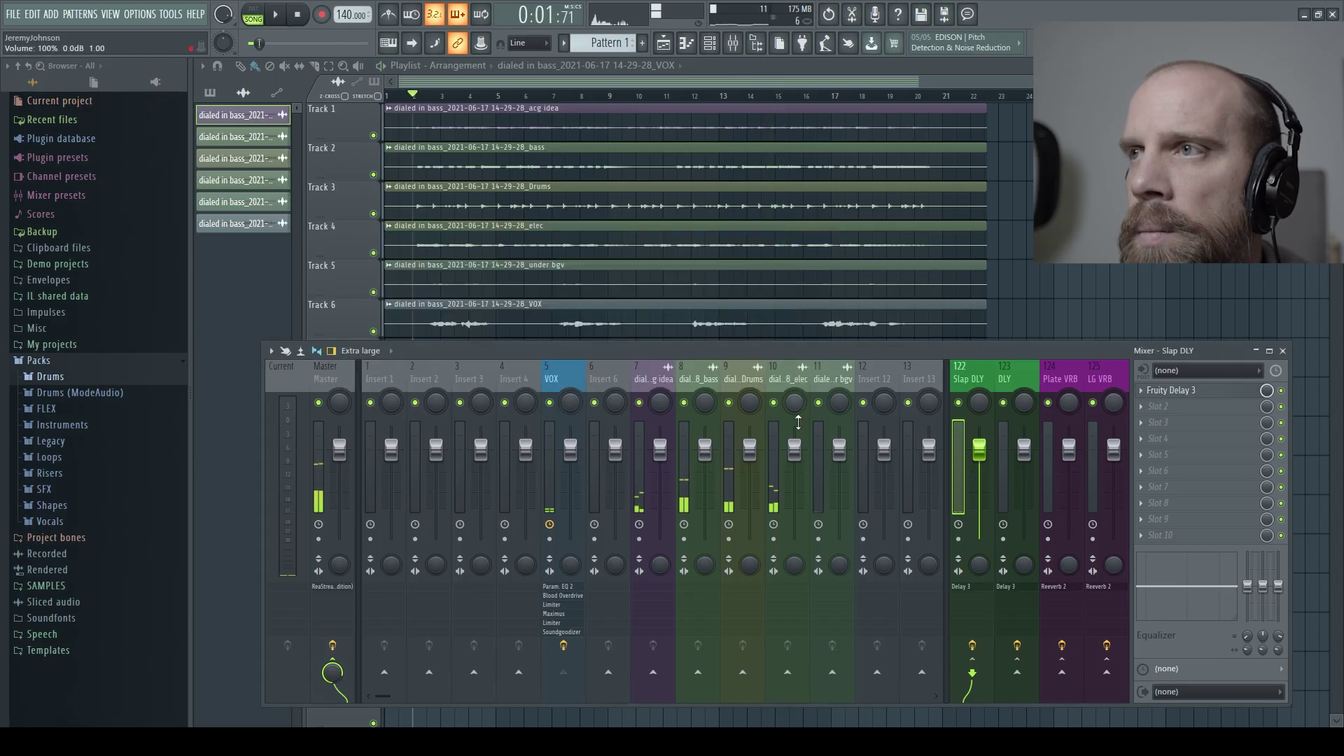
click(470, 530)
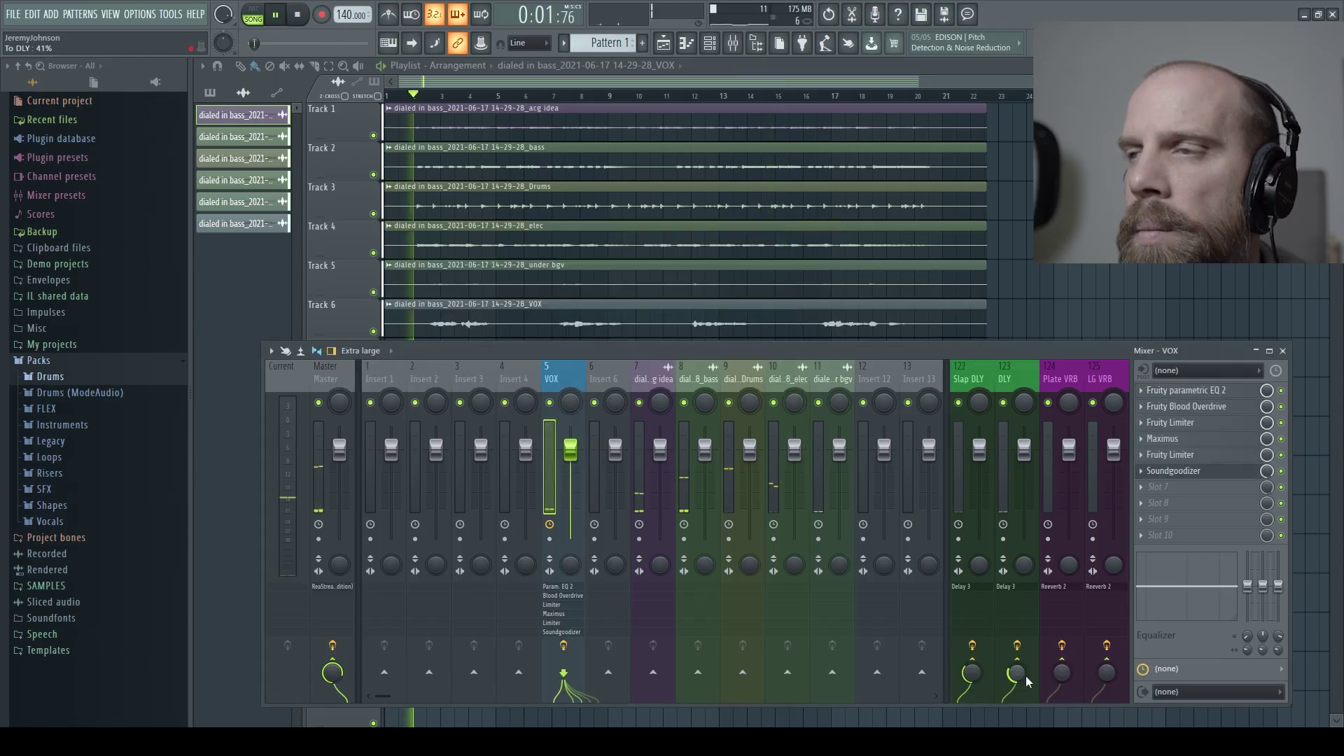
click(1005, 379)
click(1187, 390)
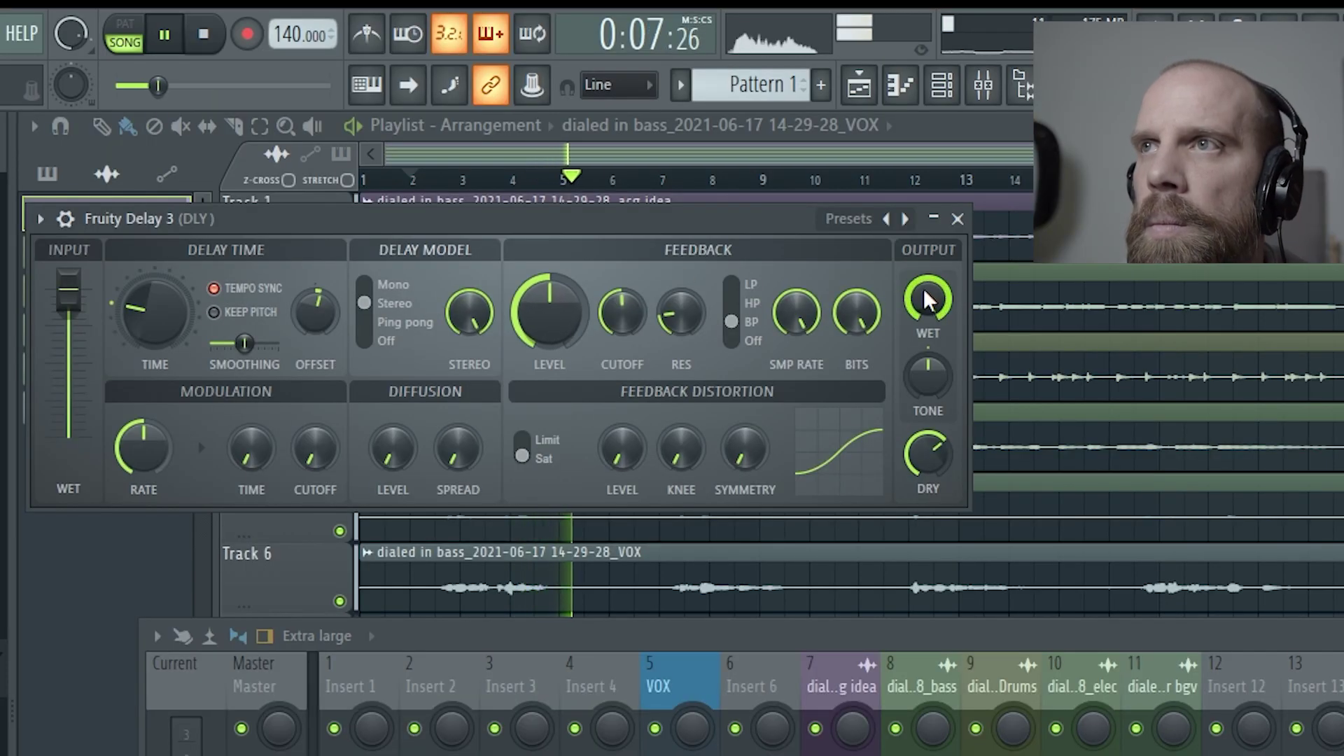
Turn the delay's dry level to zero, set the tempo to 120 BPM, and restart playback
drag(928, 452, 928, 490)
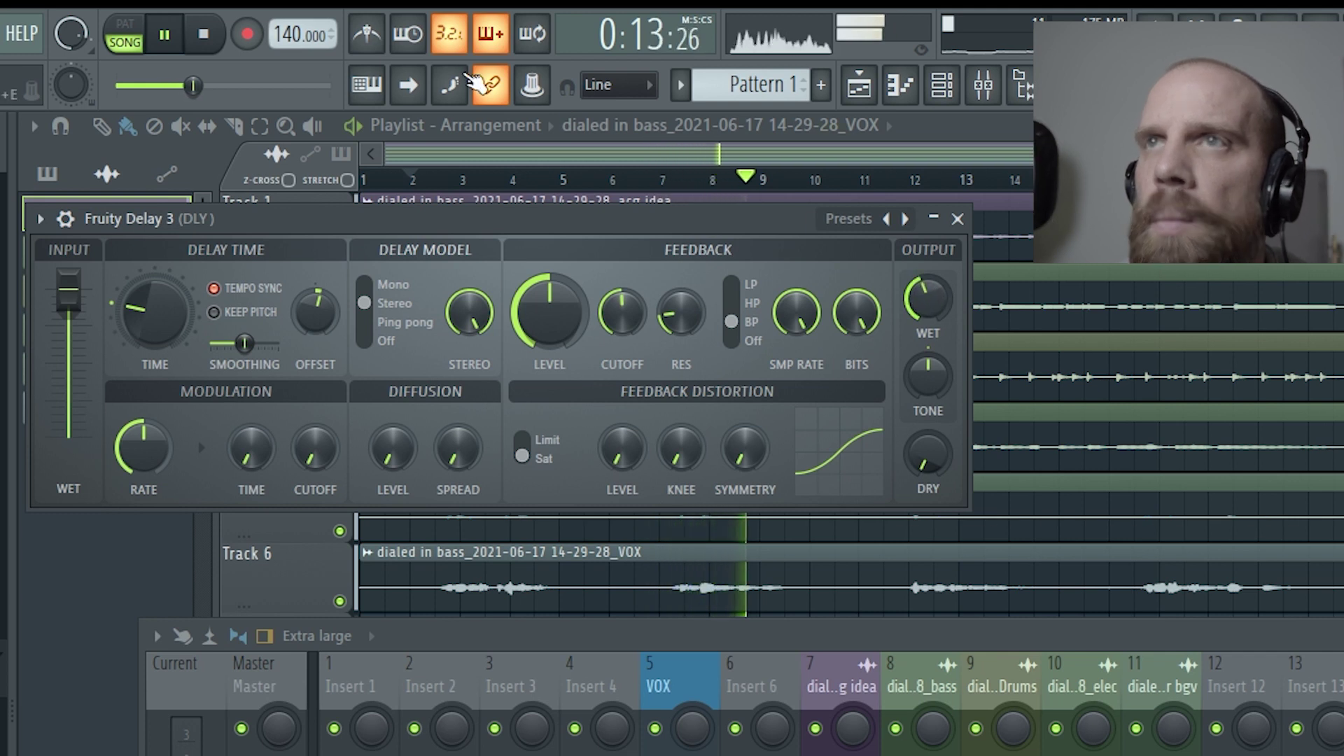
drag(283, 35, 283, 94)
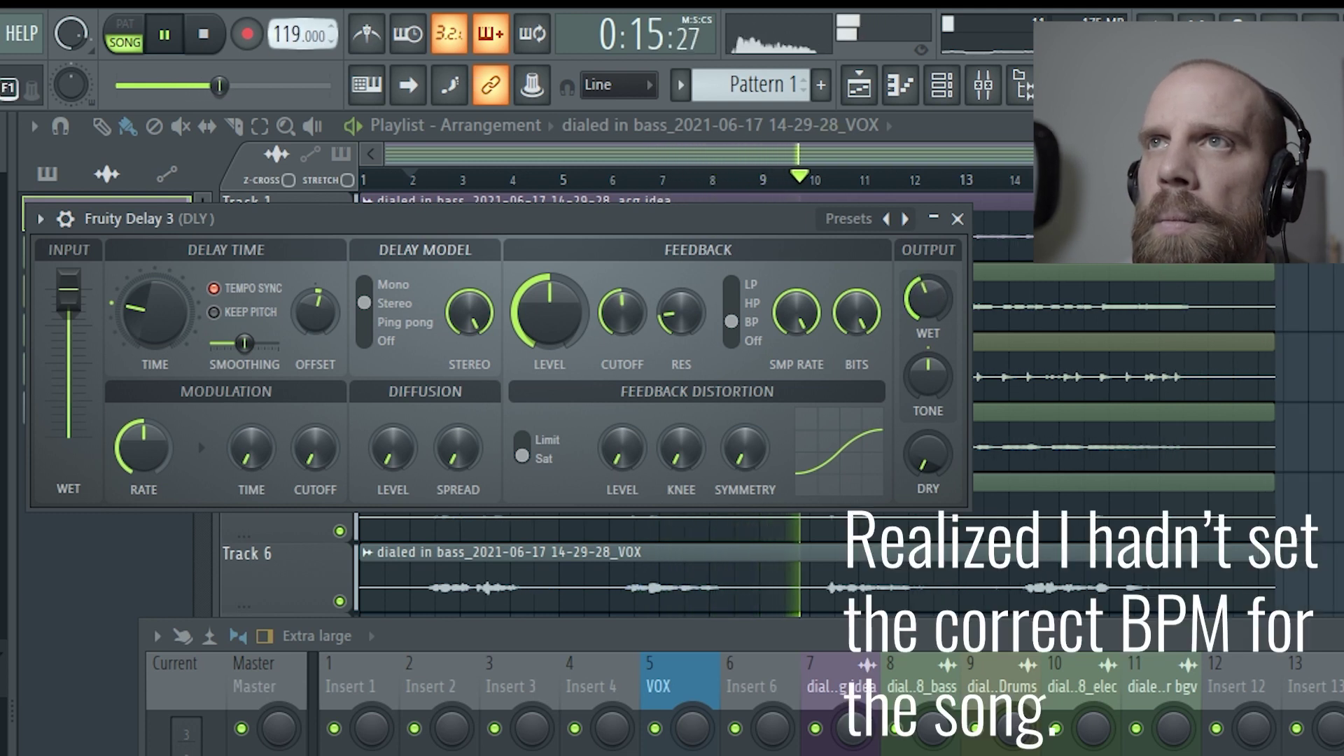
key(space)
key(space)
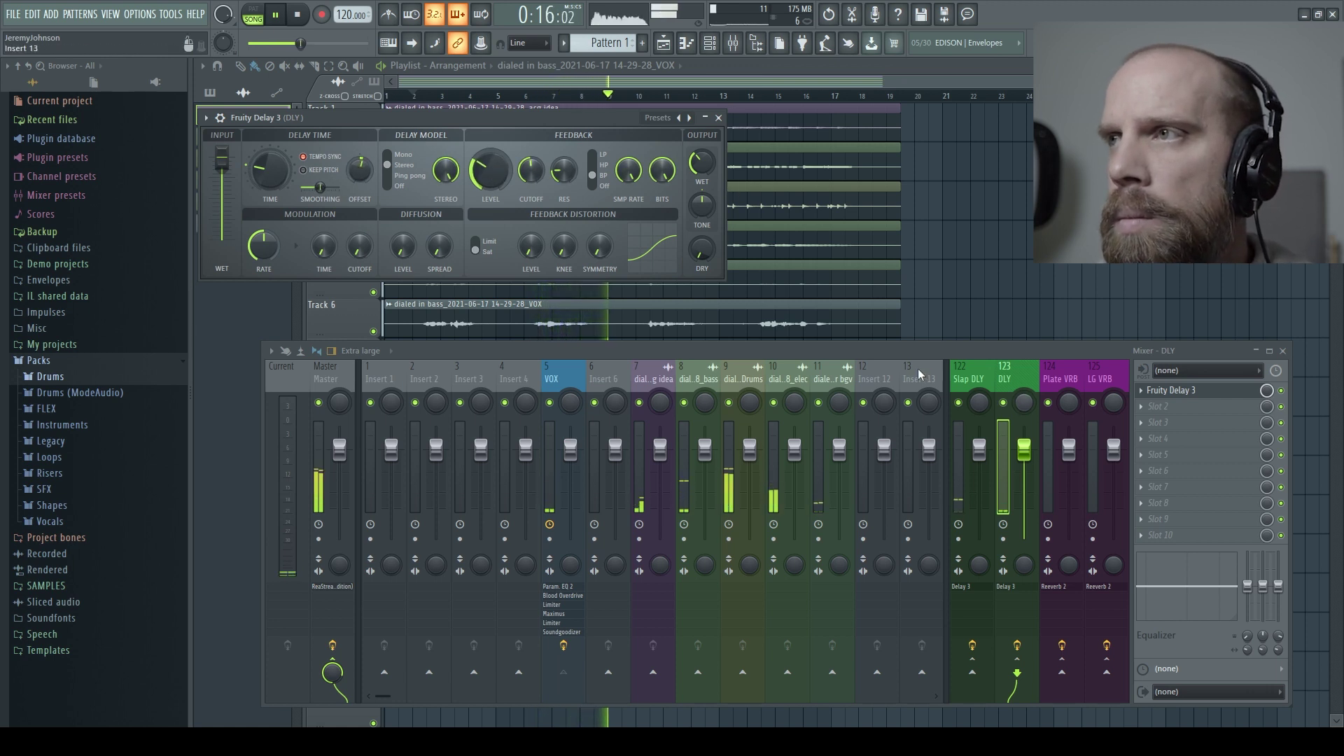
Close the delay and compare the VOX channel's send with the Plate VRB bus
click(1204, 394)
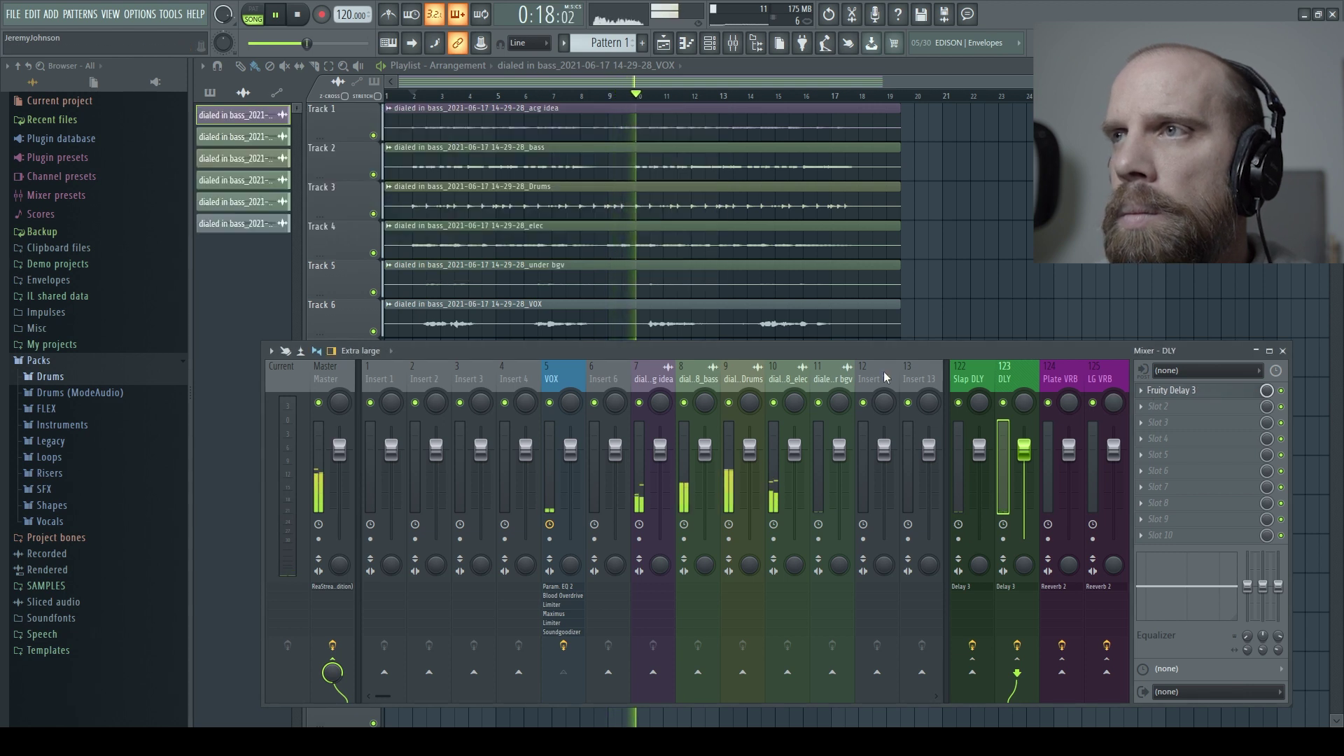
click(569, 378)
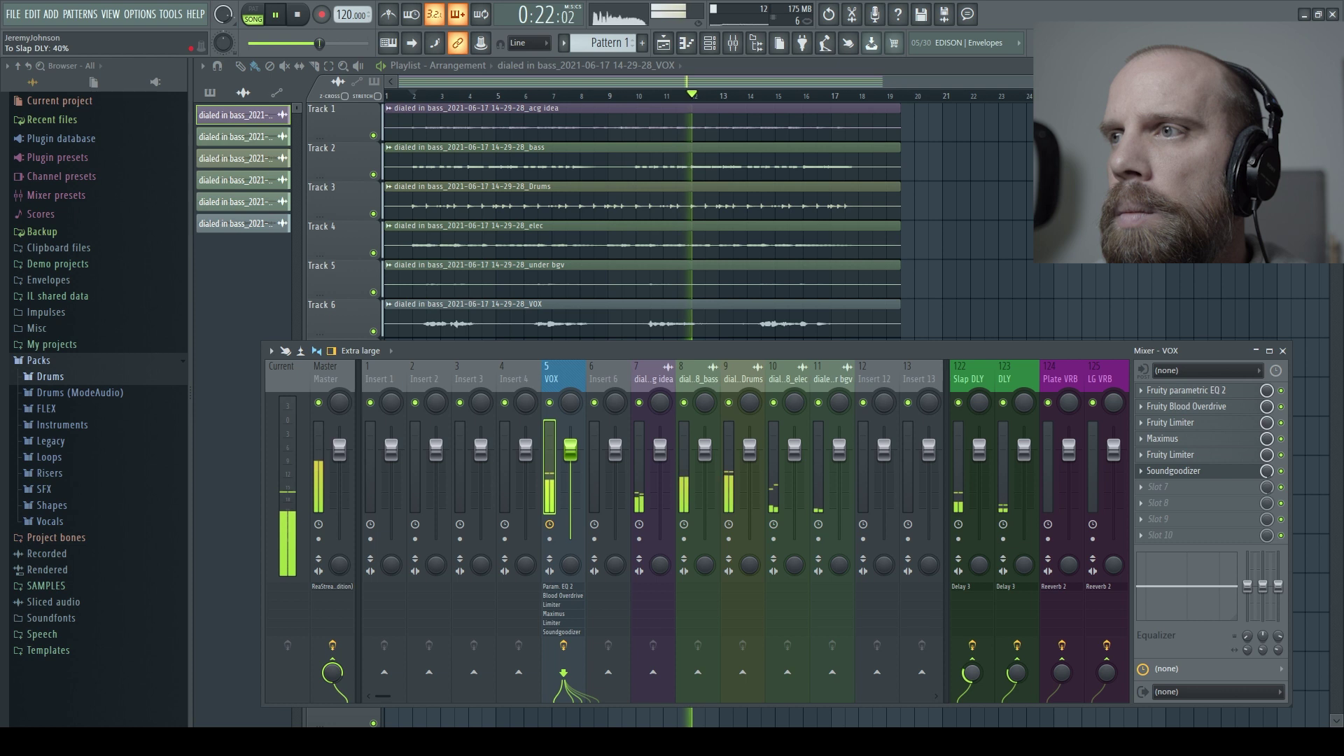
click(1065, 380)
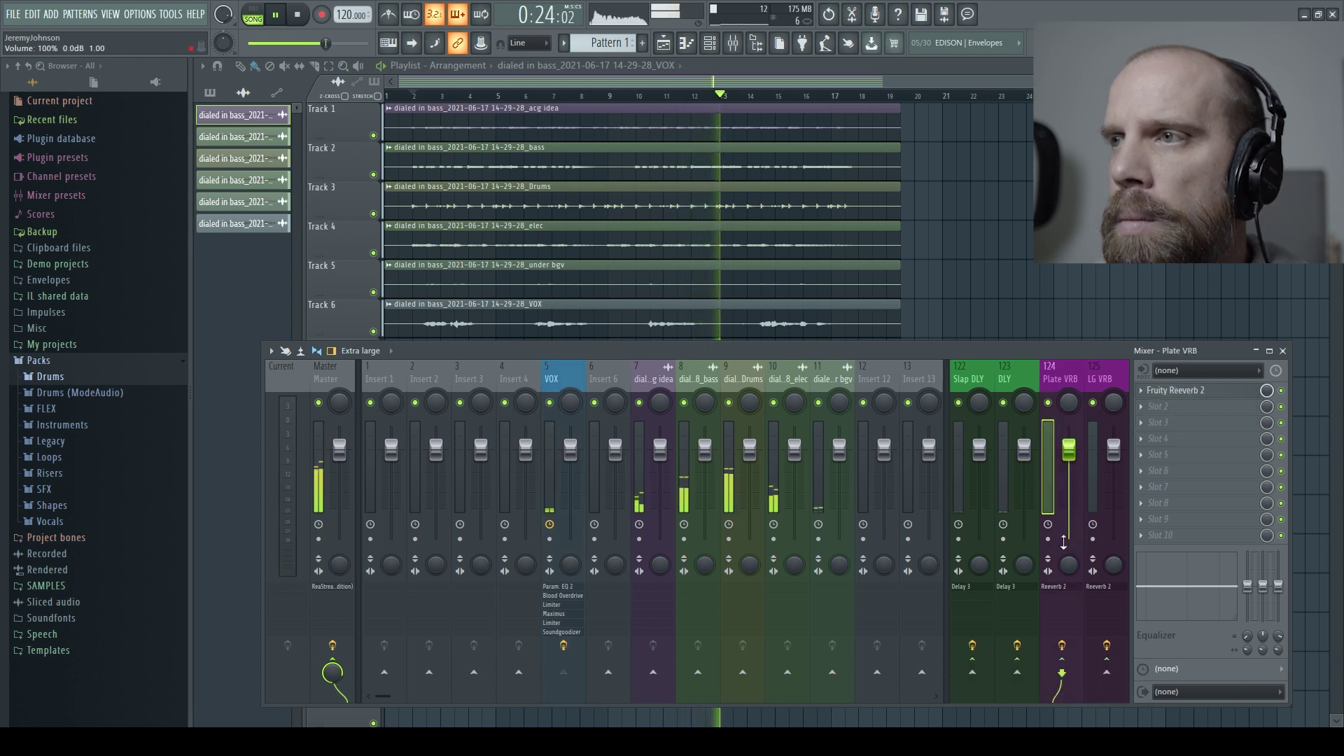
click(561, 376)
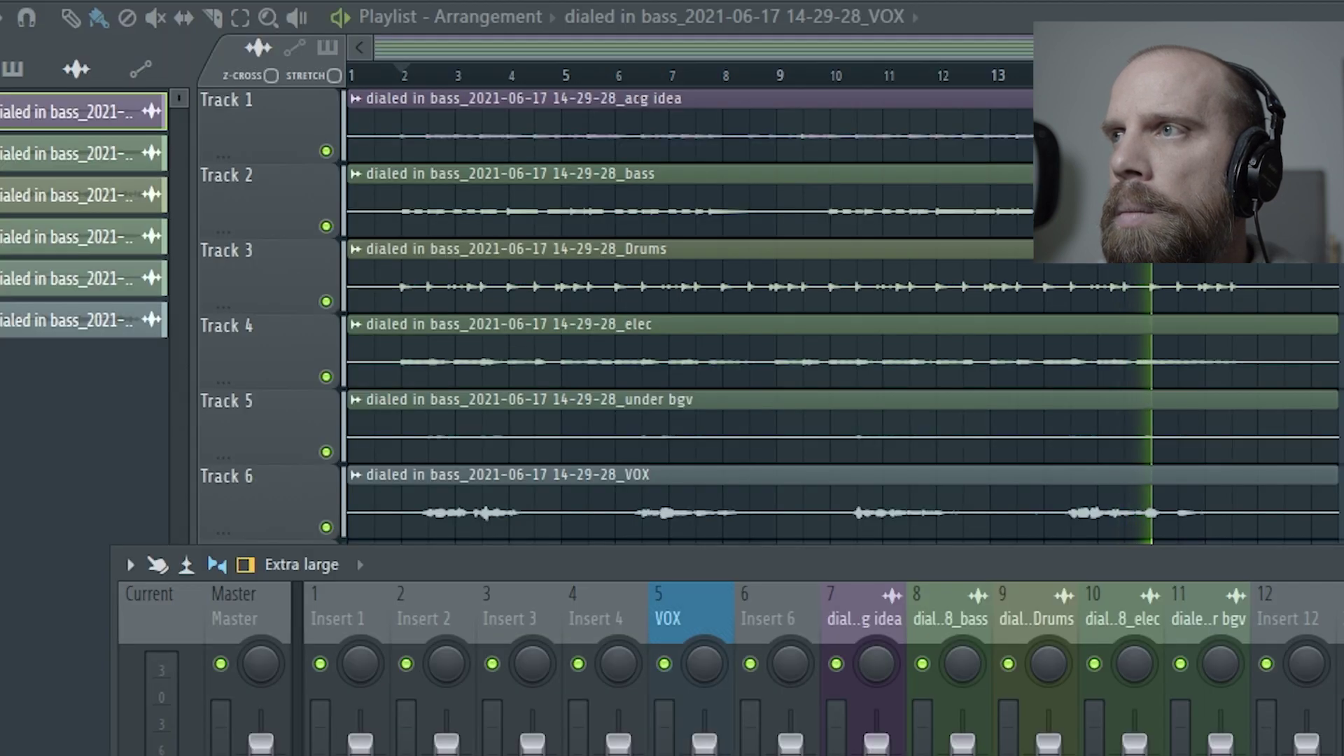
On Plate VRB's Fruity Reeverb 2, raise the low cut slightly and pull the wet level down a little
click(1054, 586)
drag(324, 384, 324, 375)
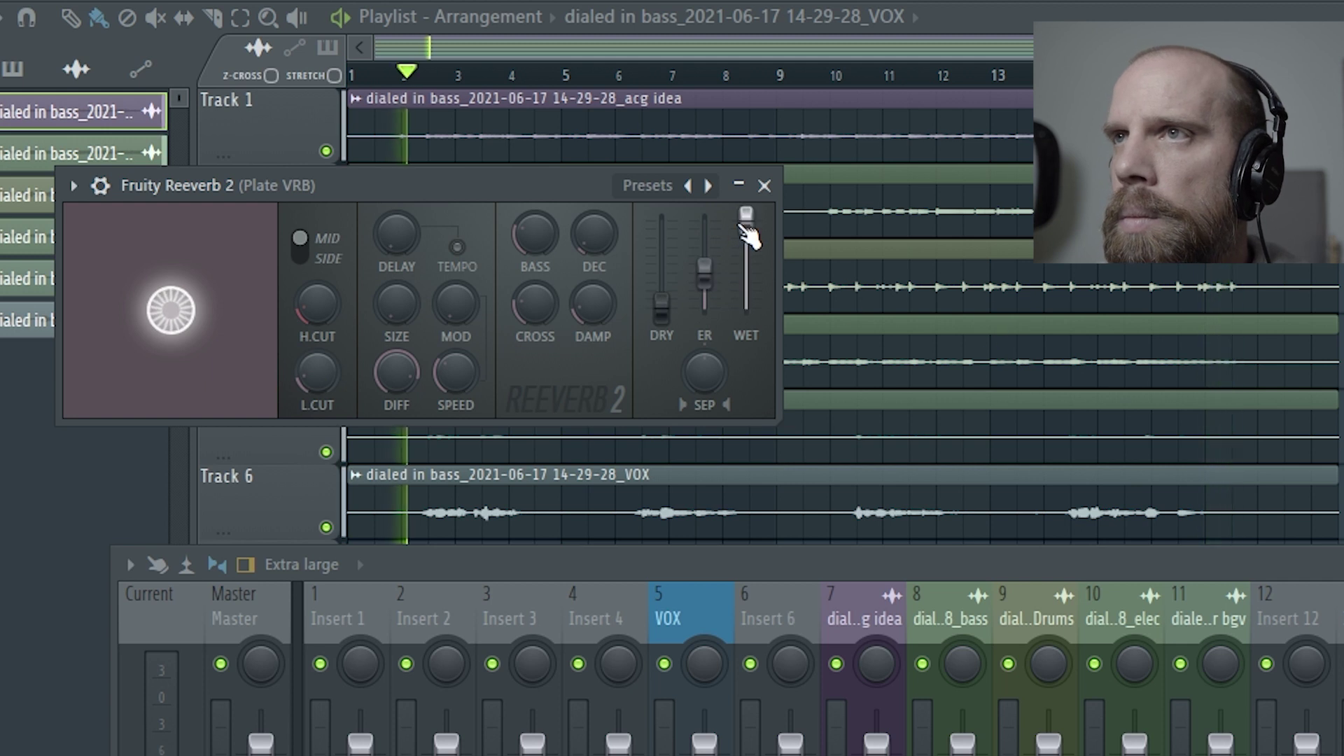
drag(747, 225, 747, 242)
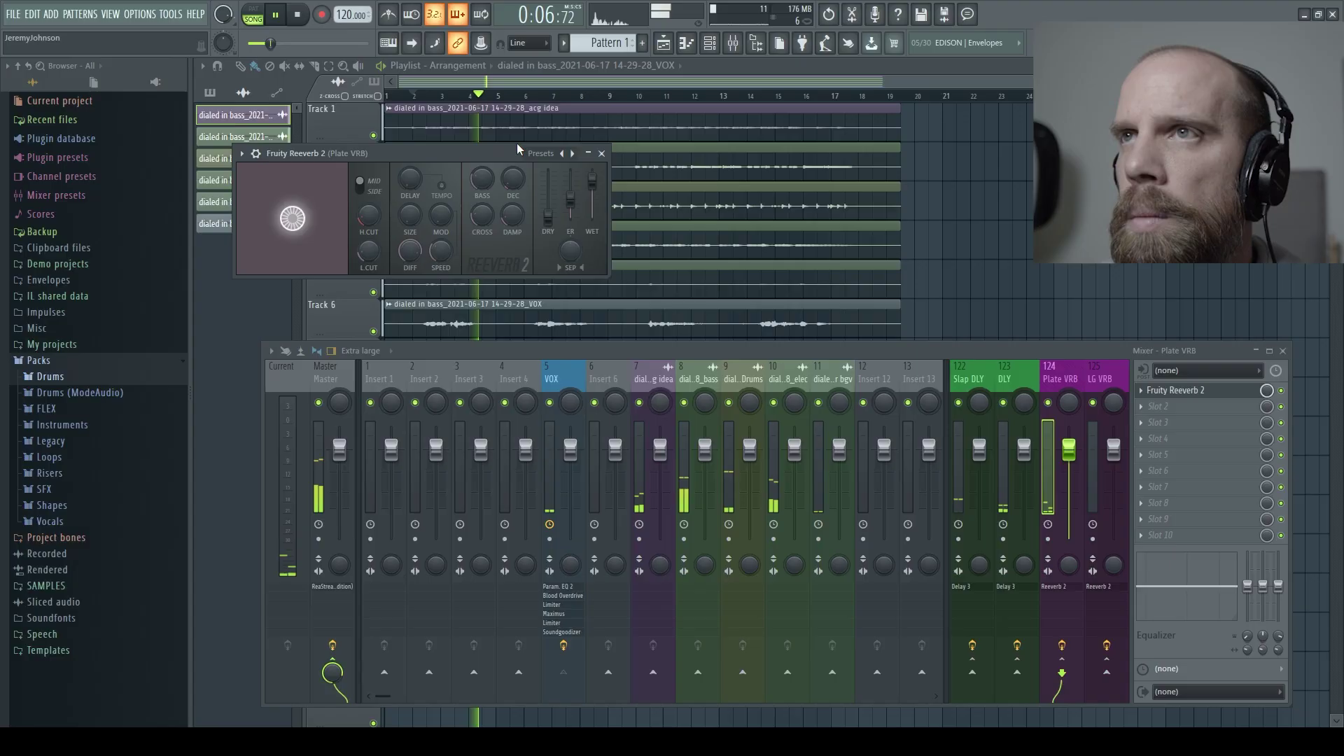
click(601, 153)
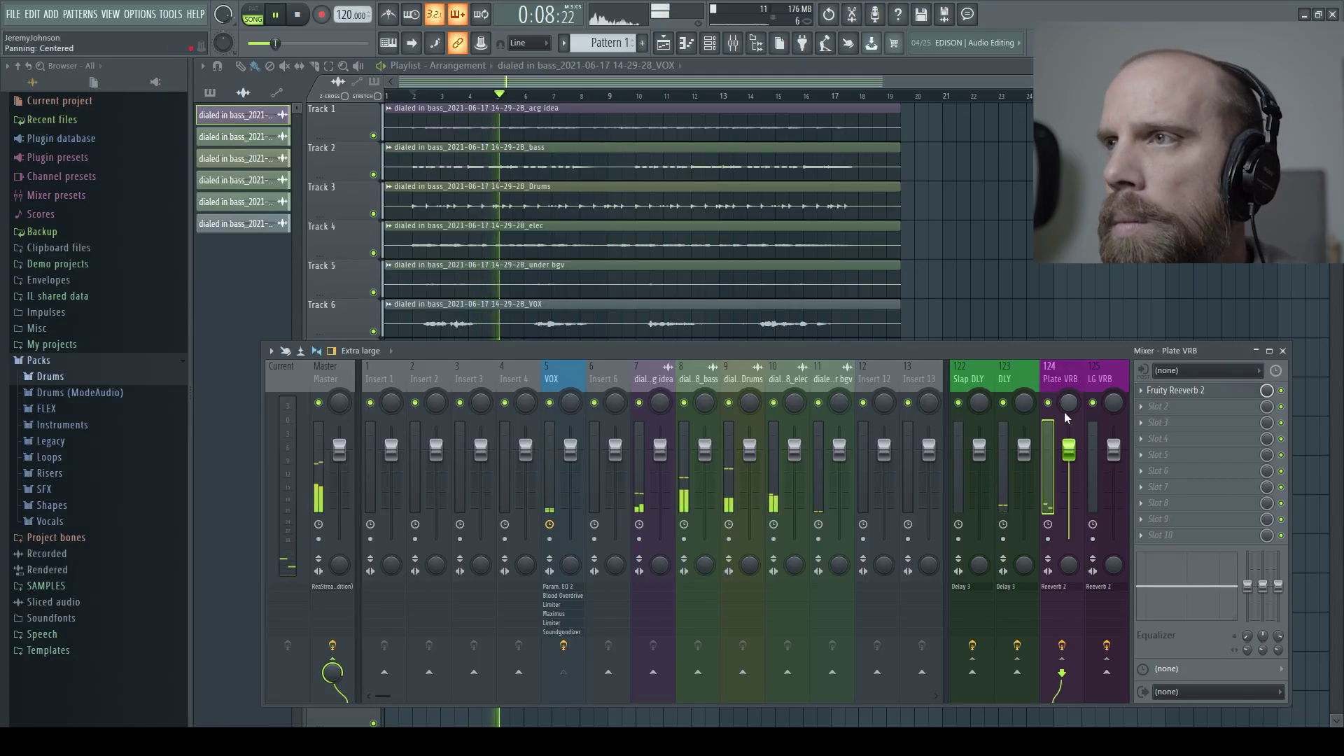
Open the LG VRB bus's Fruity Reeverb 2, check the VOX send to it, then close the mixer
click(553, 385)
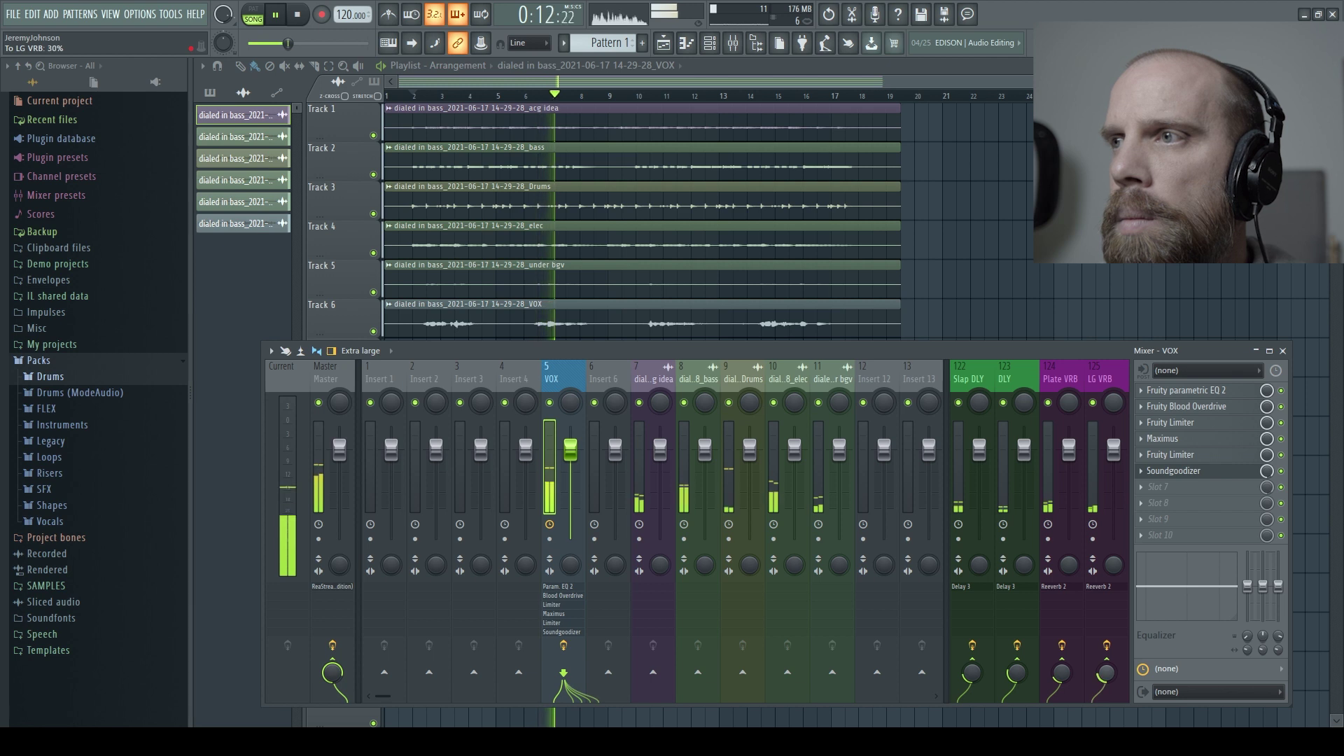
click(1105, 384)
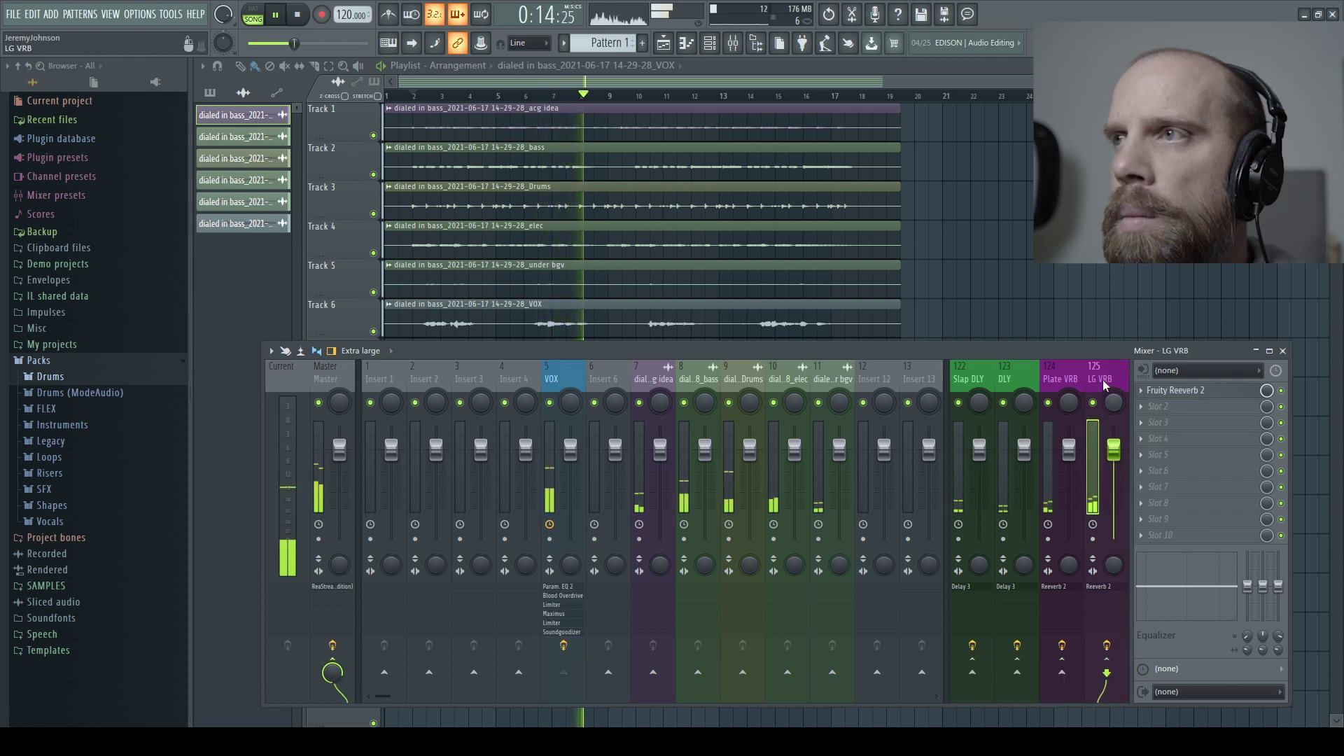
click(1187, 390)
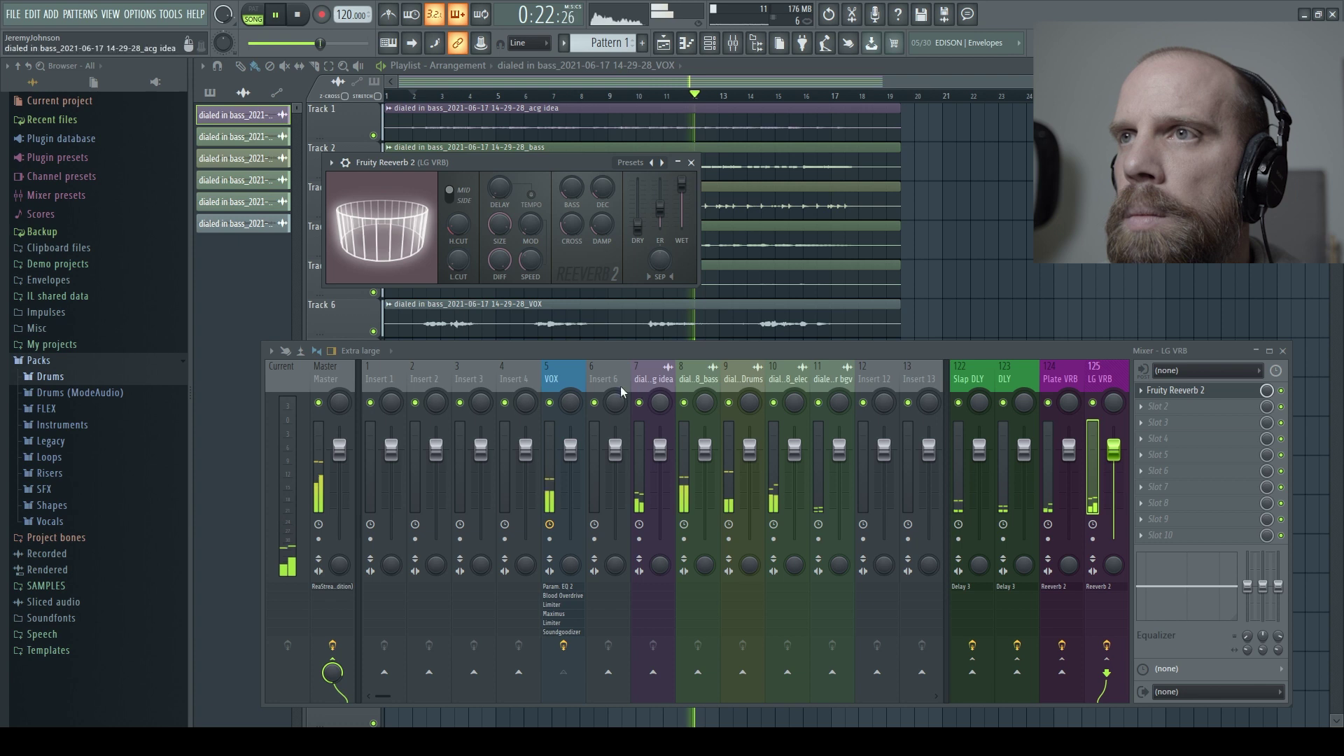
click(564, 382)
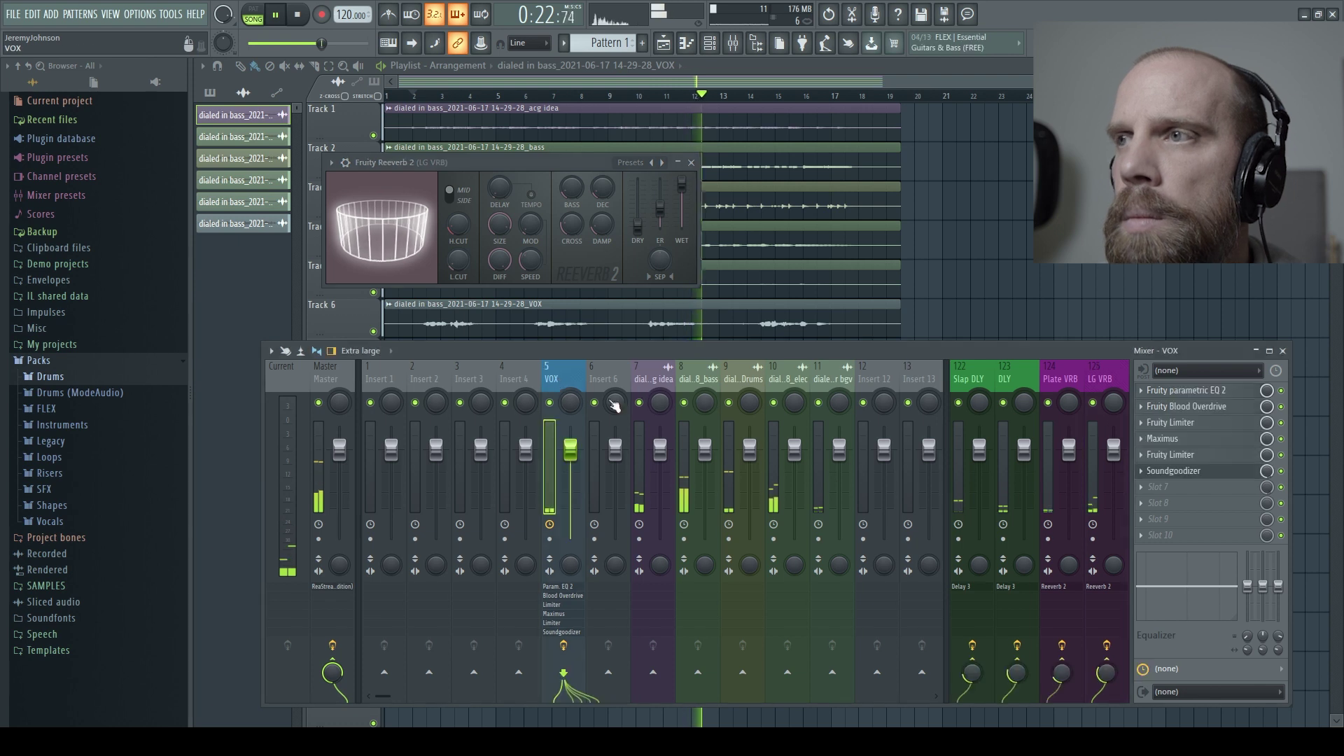
click(1106, 674)
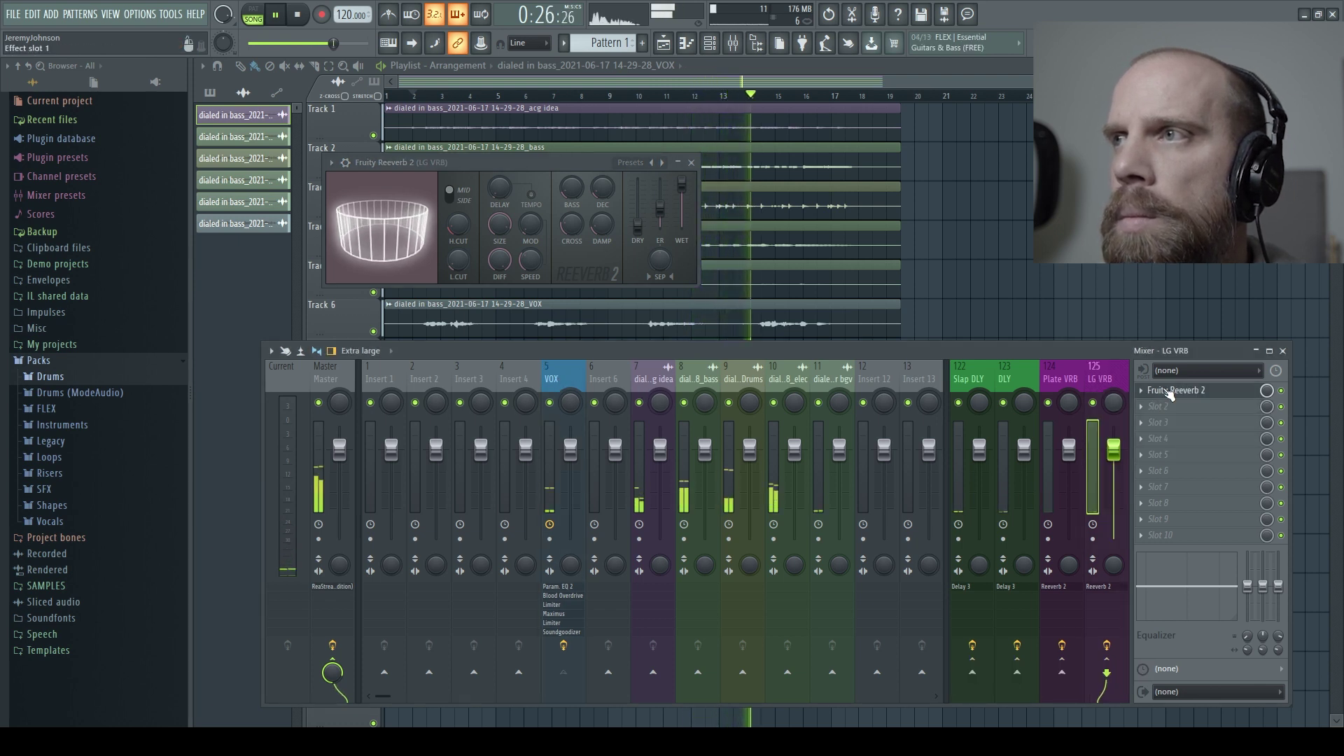
click(1170, 392)
click(1190, 390)
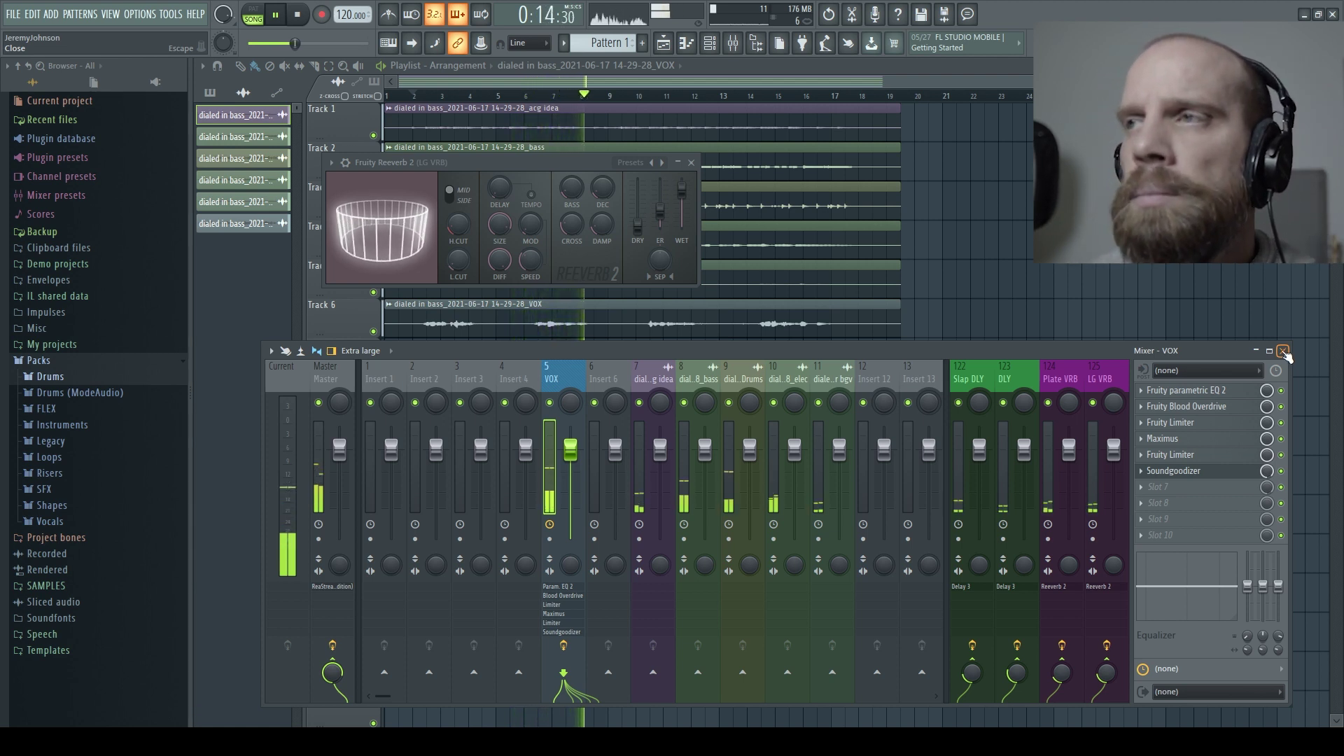
click(1284, 351)
key(space)
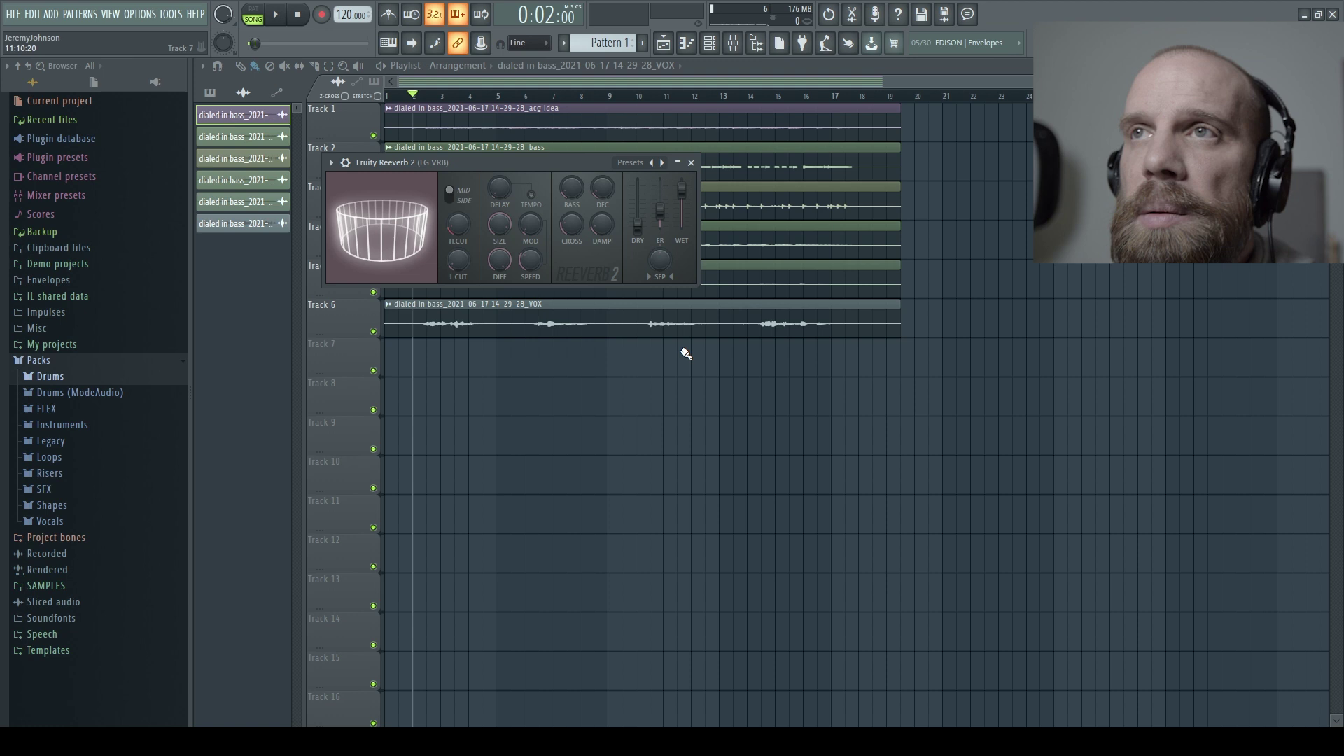
key(F9)
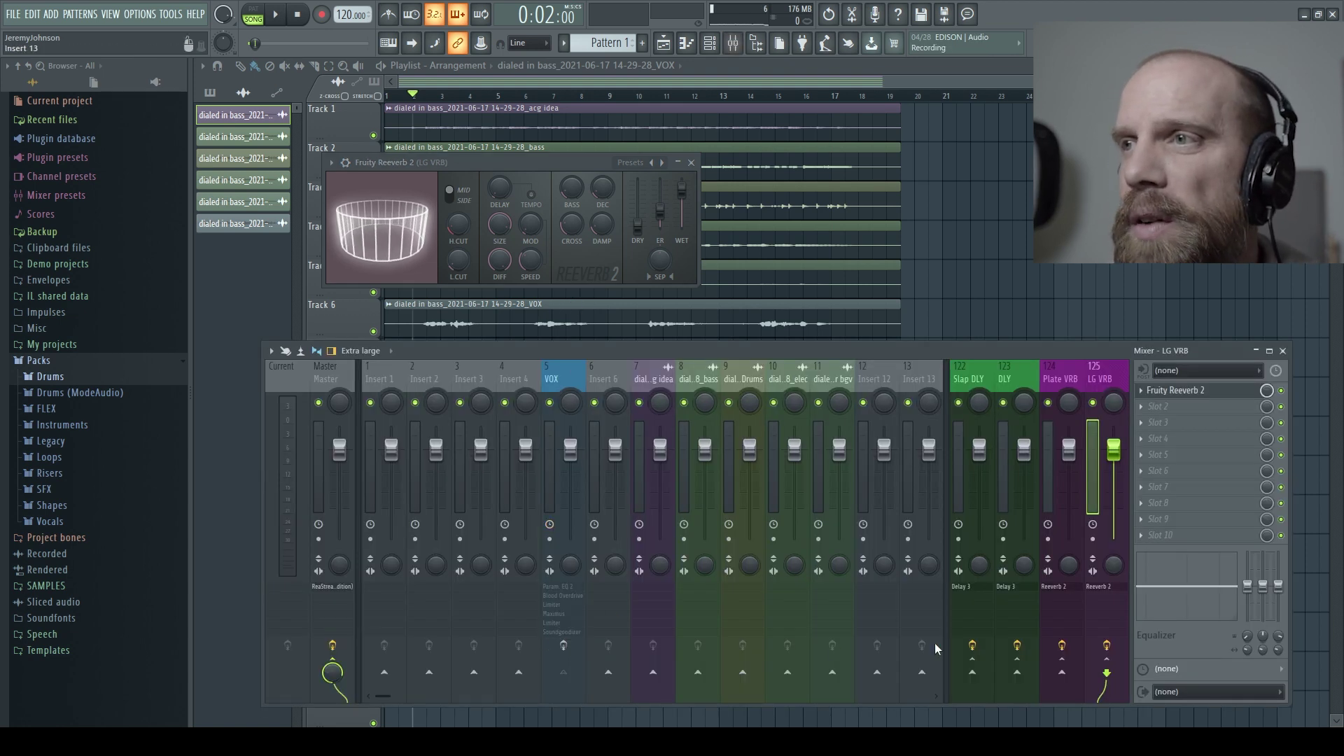
click(975, 645)
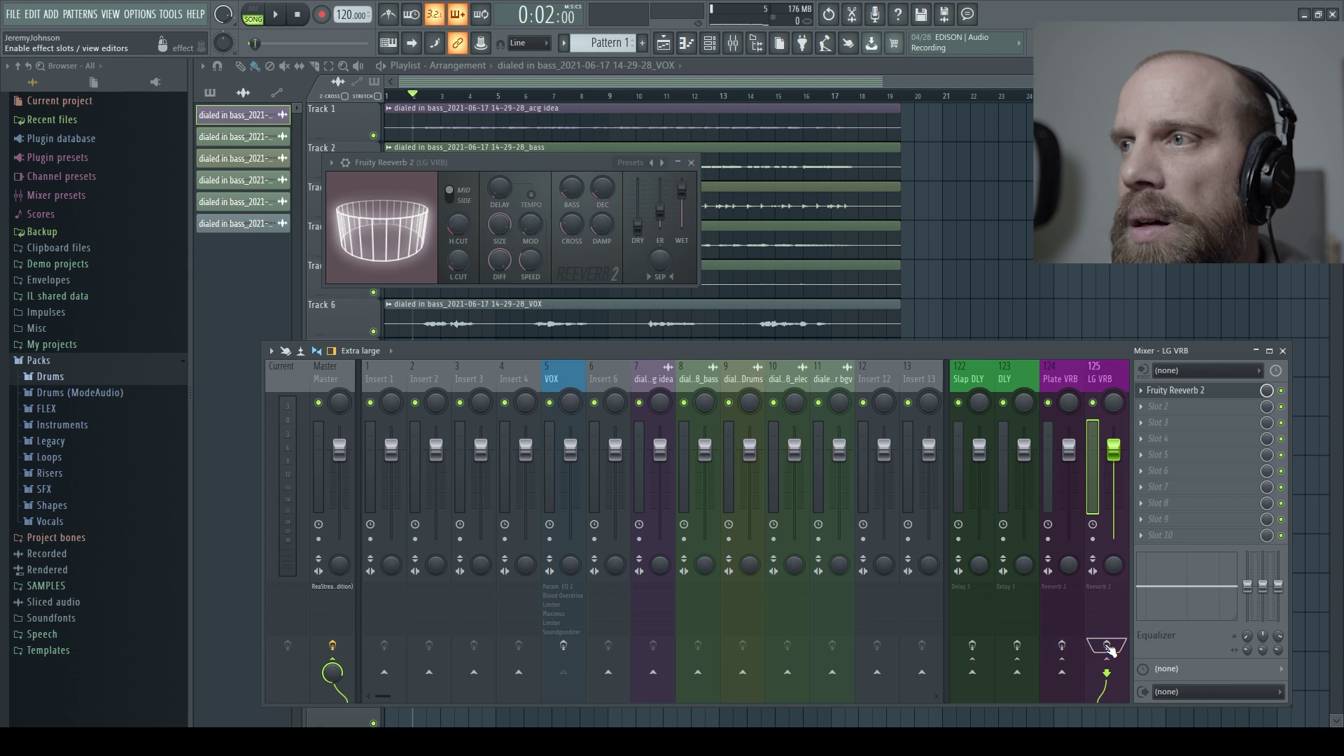
key(space)
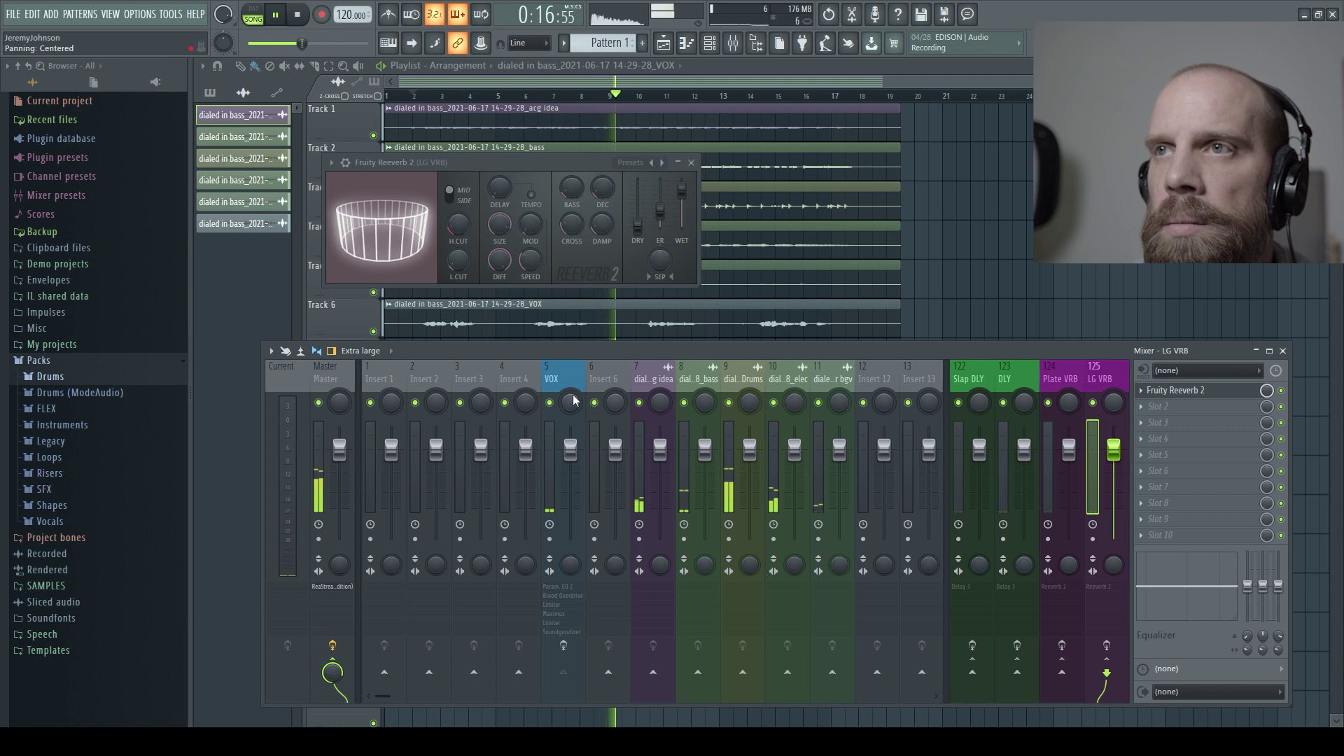
key(space)
click(564, 645)
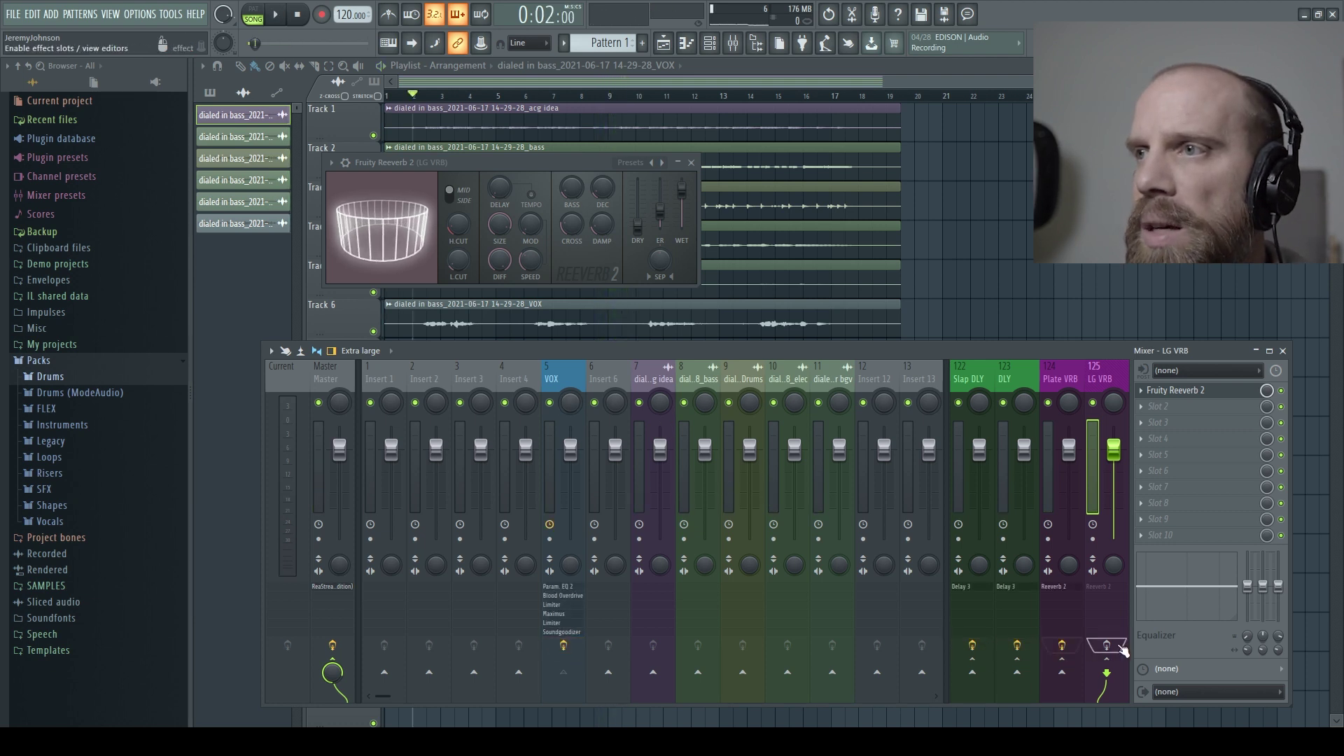
key(space)
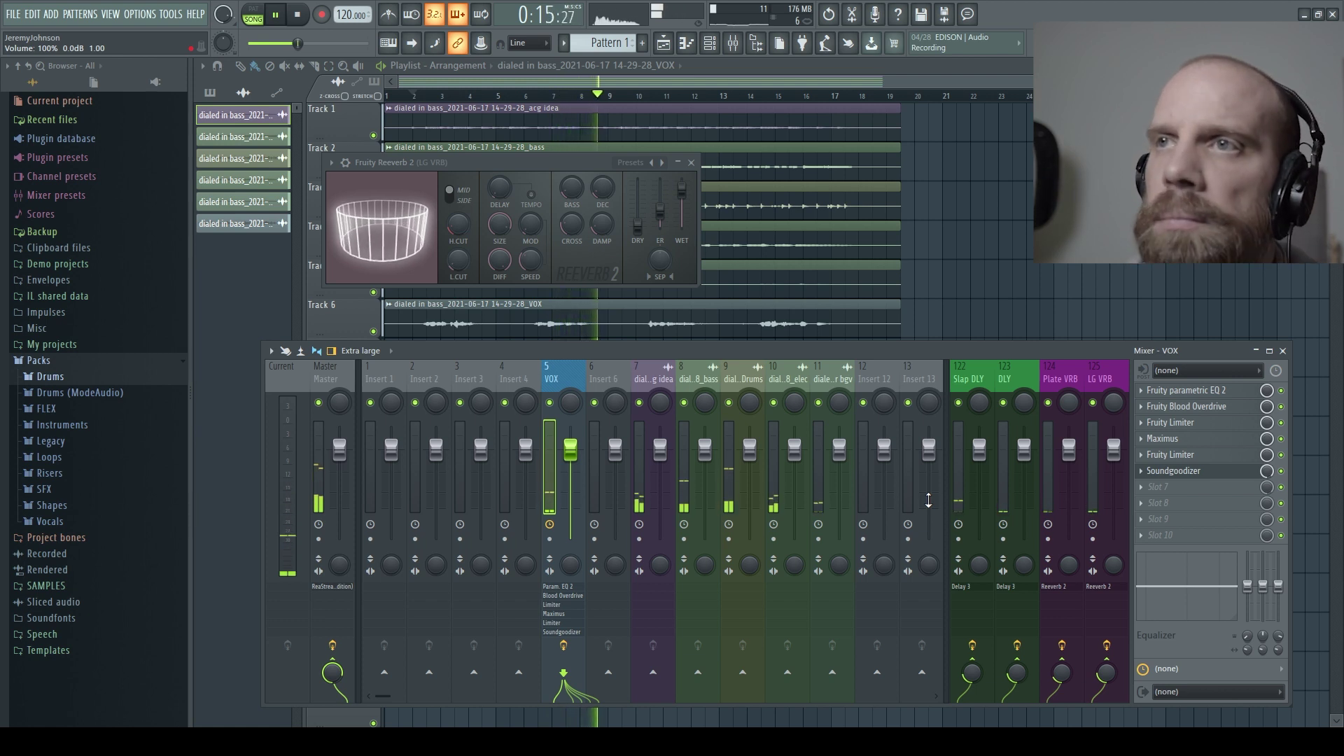
key(space)
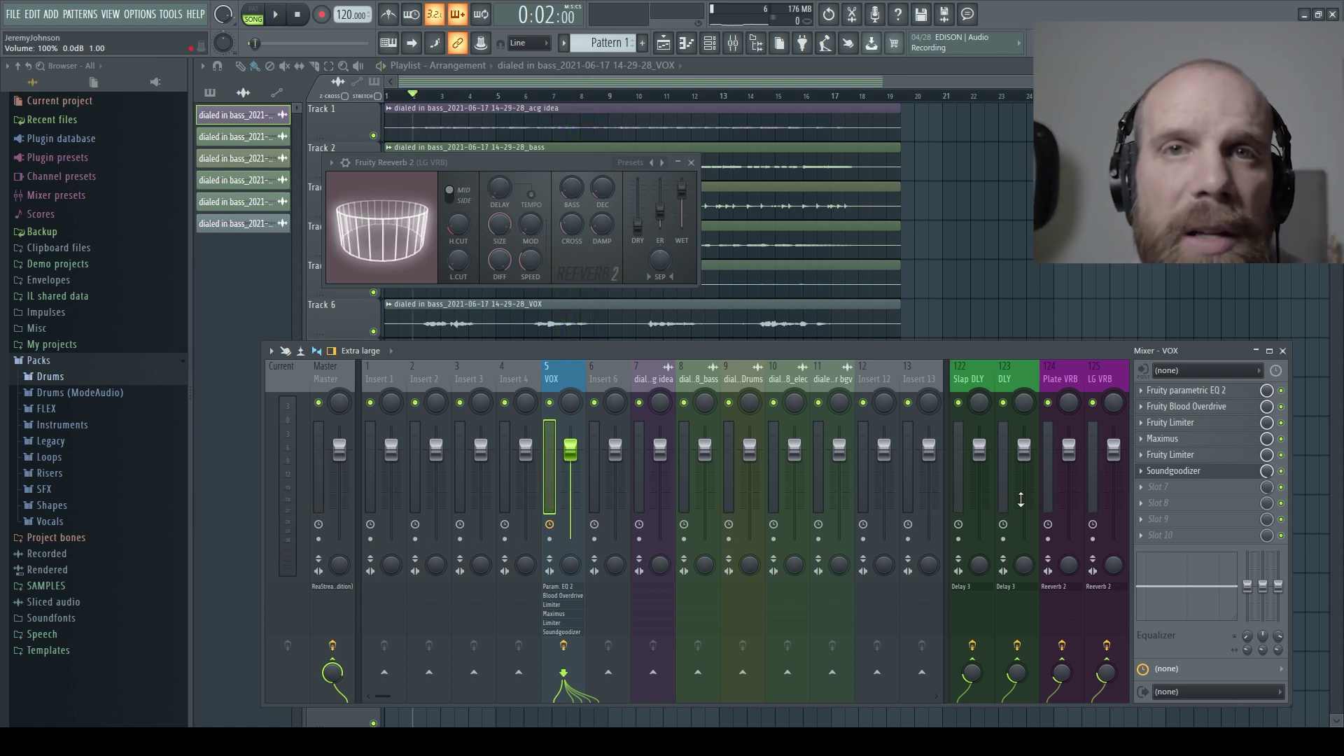